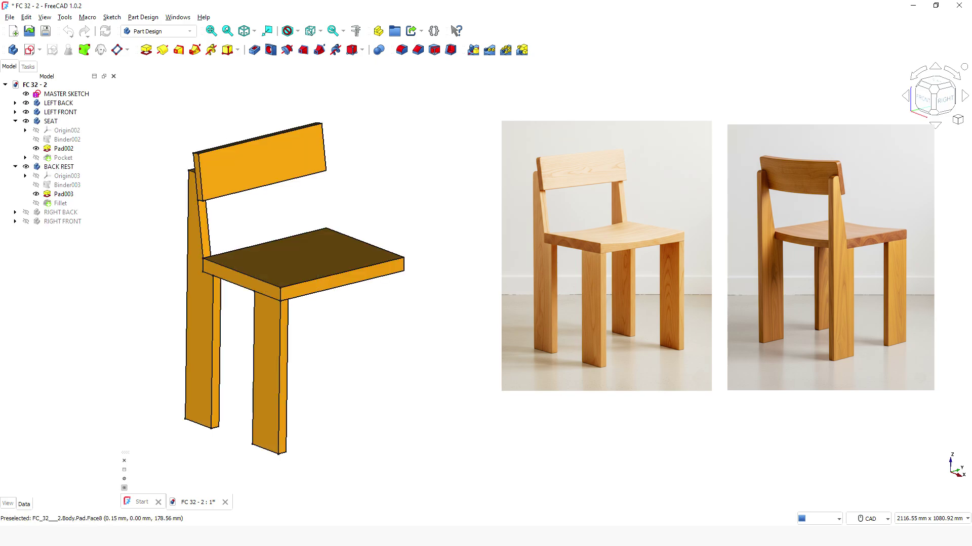
- Show the RIGHT BACK and RIGHT FRONT bodies and examine the complete reference chair from another angle
{"action": "left_click", "coordinate": [26, 212]}
{"action": "left_click", "coordinate": [26, 221]}
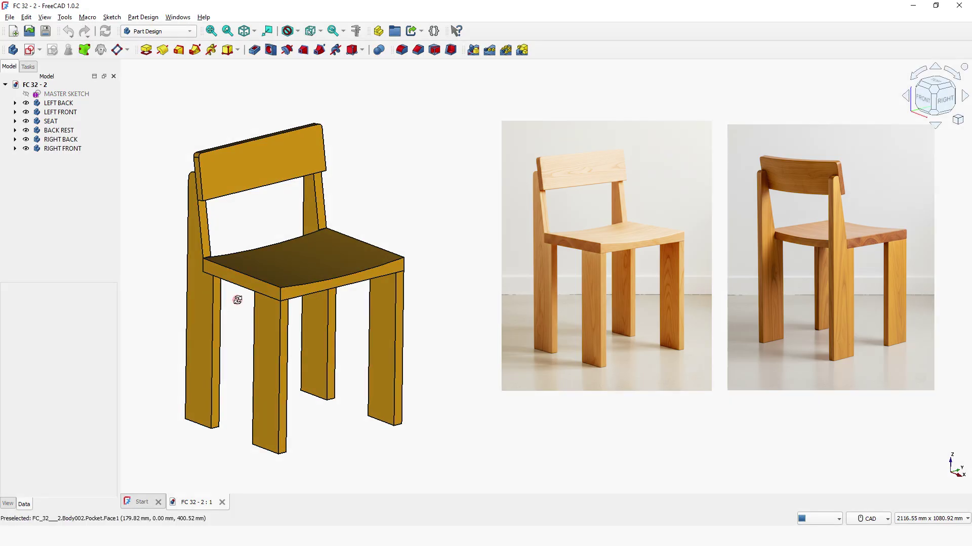
{"action": "mouse_move", "coordinate": [239, 301]}
{"action": "middle_mouse_down"}
{"action": "mouse_move", "coordinate": [229, 286]}
{"action": "mouse_move", "coordinate": [373, 278]}
{"action": "mouse_move", "coordinate": [455, 309]}
{"action": "middle_mouse_up"}
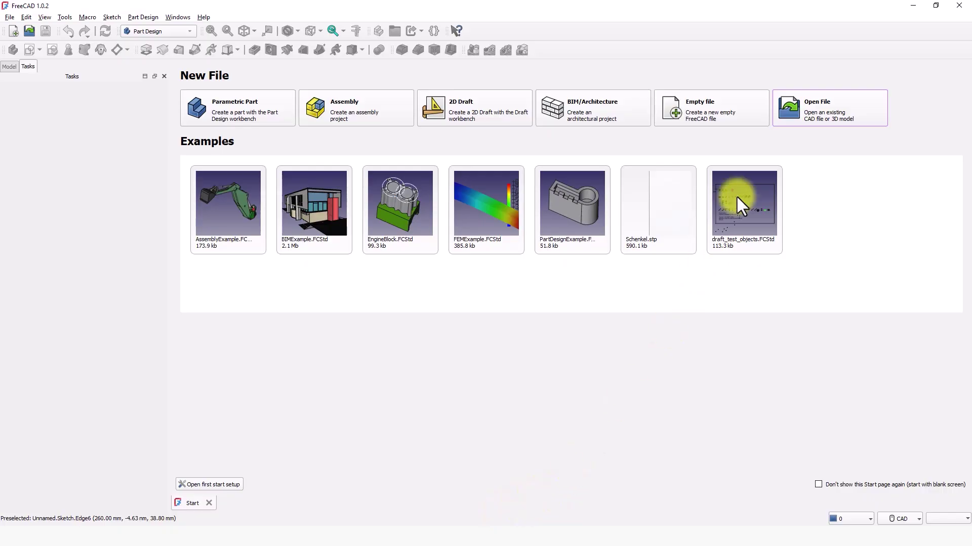
- Create a new empty file and switch to the Sketcher workbench
{"action": "left_click", "coordinate": [702, 113]}
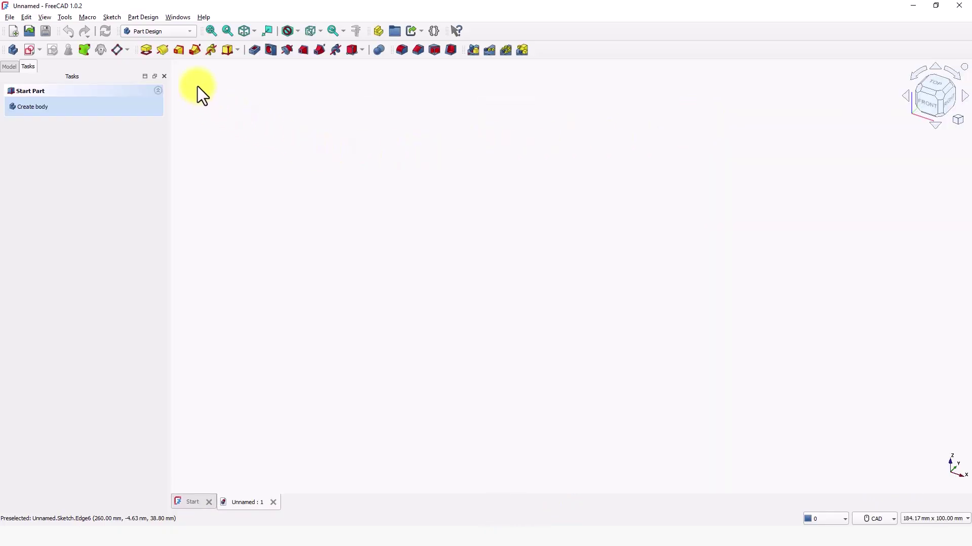
{"action": "left_click", "coordinate": [176, 31]}
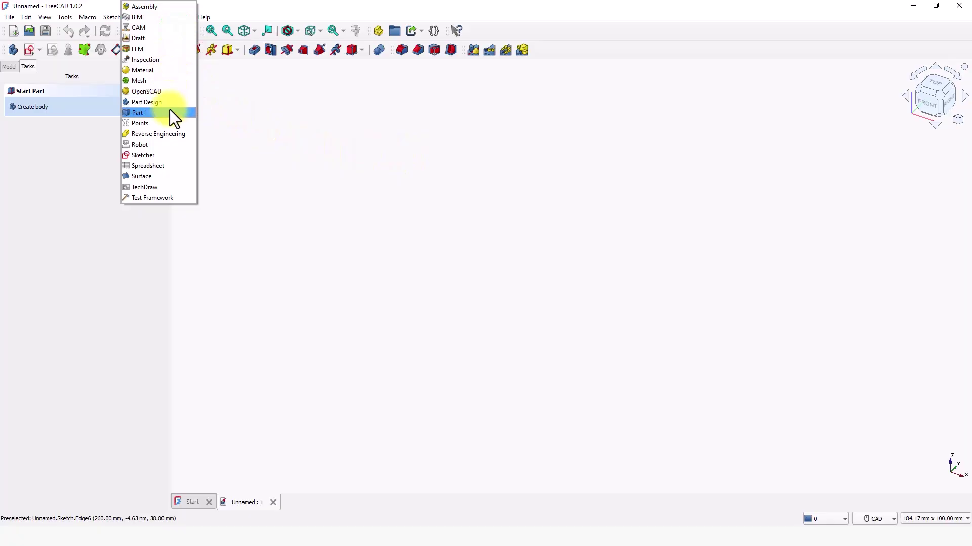
{"action": "left_click", "coordinate": [162, 155]}
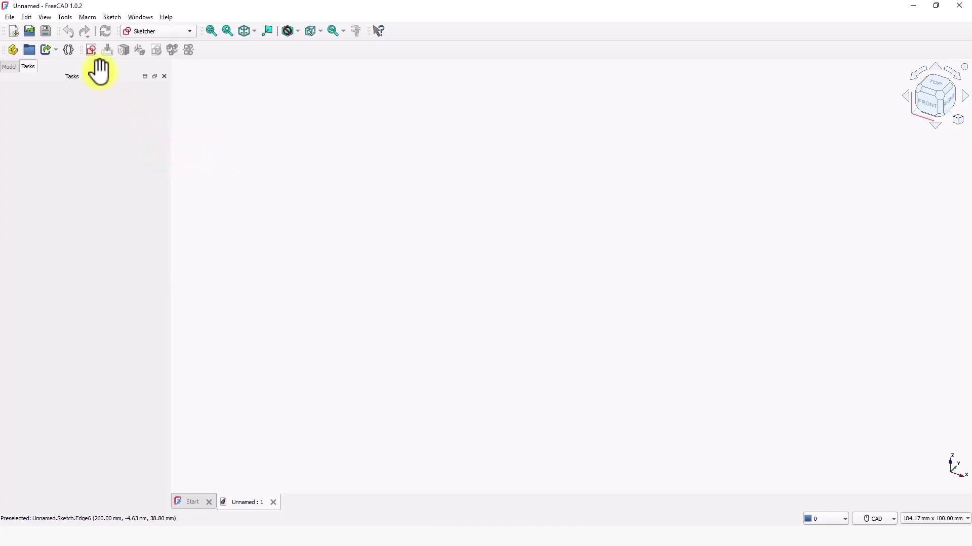
- Create a sketch on the XZ-Plane with no offset
{"action": "left_click", "coordinate": [95, 51]}
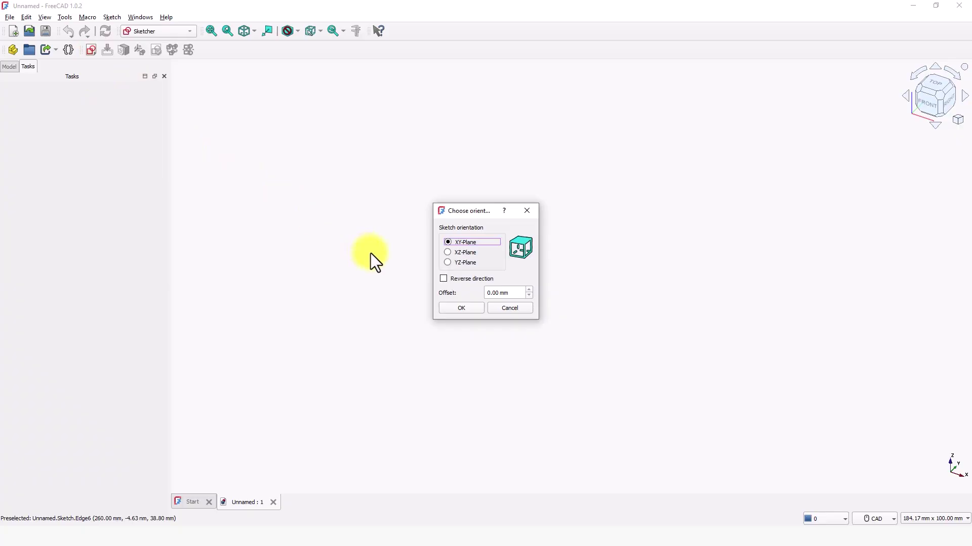
{"action": "left_click", "coordinate": [447, 253]}
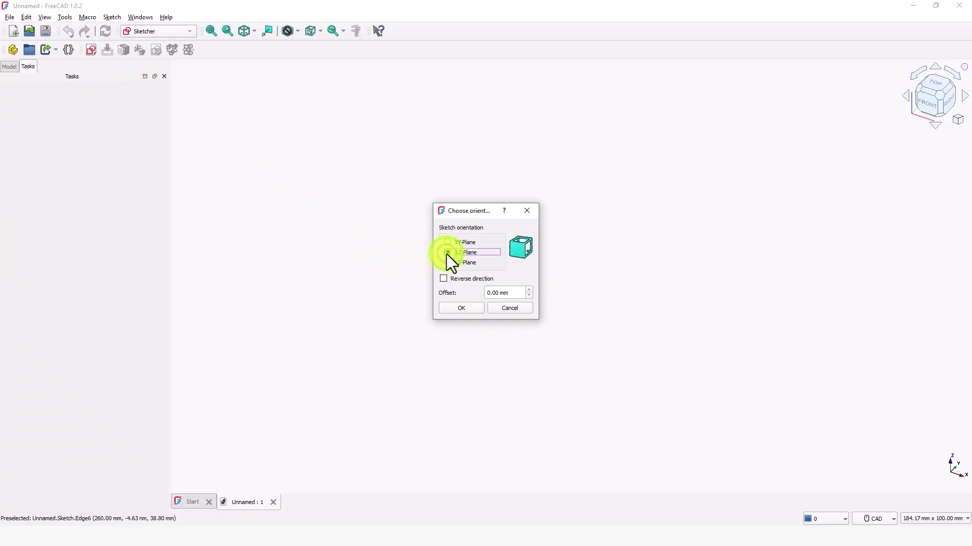
{"action": "left_click", "coordinate": [453, 308]}
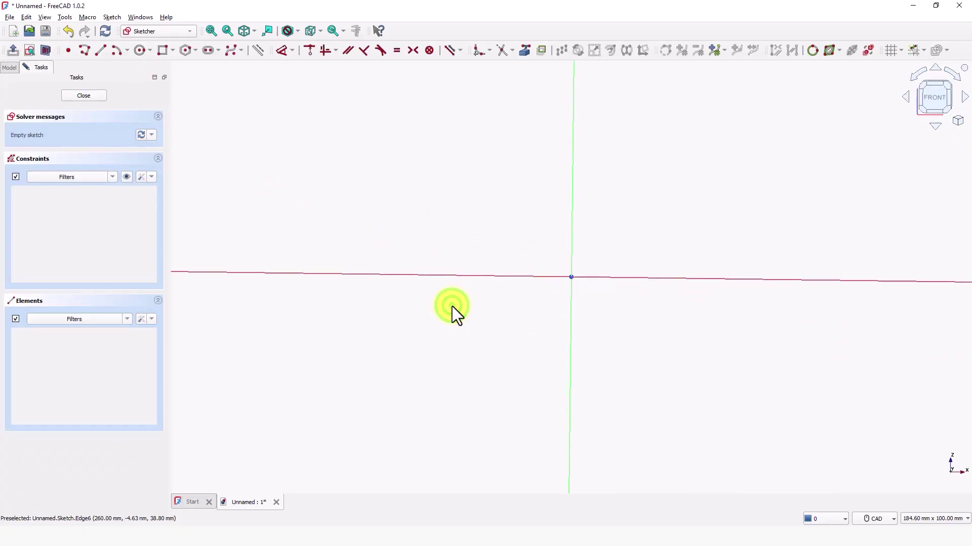
- Sketch a closed seven-line back-leg profile from the origin, about 650 mm tall and 136 mm wide, with a sloped upper edge and small step
{"action": "scroll", "coordinate": [512, 332], "scroll_direction": "down", "scroll_amount": 10}
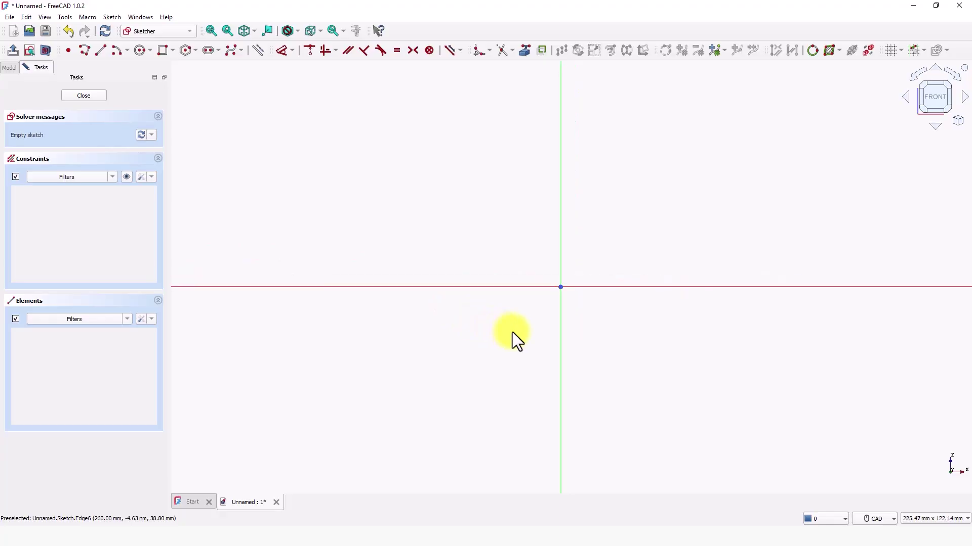
{"action": "scroll", "coordinate": [512, 332], "scroll_direction": "down", "scroll_amount": 2}
{"action": "mouse_move", "coordinate": [511, 333]}
{"action": "middle_mouse_down"}
{"action": "mouse_move", "coordinate": [429, 304]}
{"action": "mouse_move", "coordinate": [415, 324]}
{"action": "middle_mouse_up"}
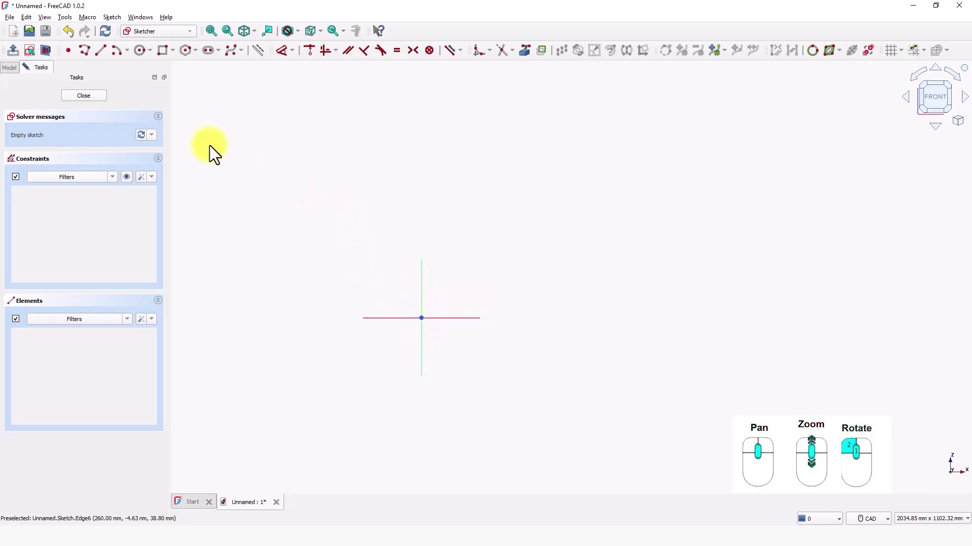
{"action": "left_click", "coordinate": [86, 50]}
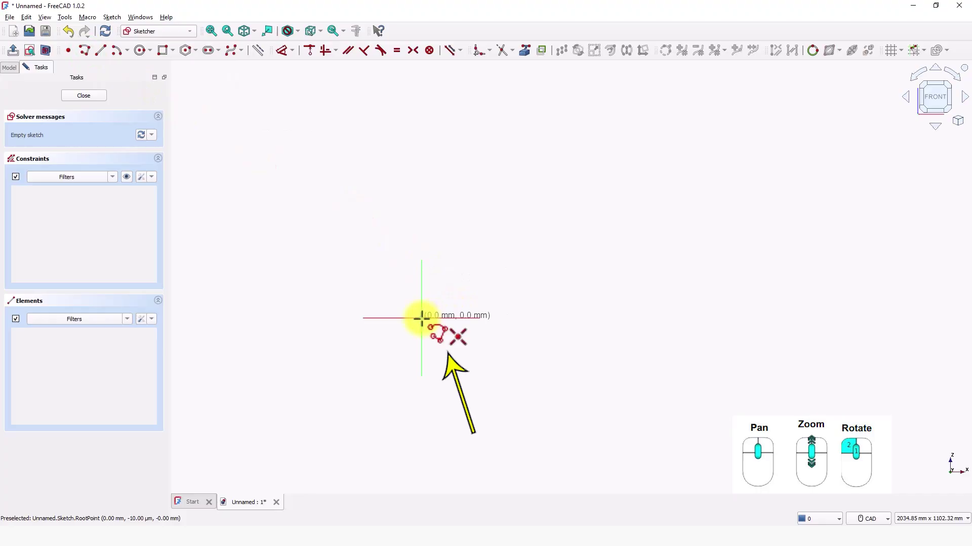
{"action": "left_click", "coordinate": [421, 317]}
{"action": "middle_click_drag", "start_coordinate": [421, 154], "coordinate": [424, 246]}
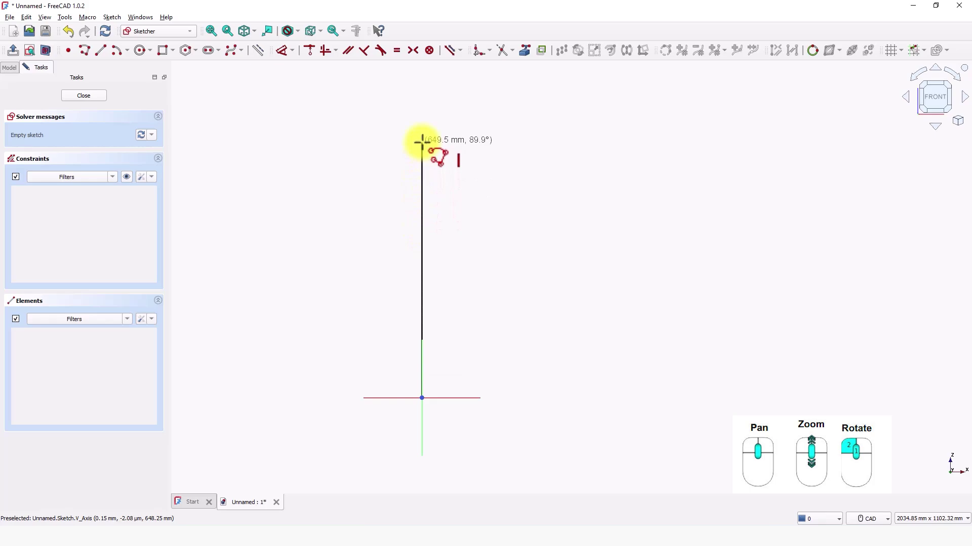
{"action": "left_click", "coordinate": [422, 142]}
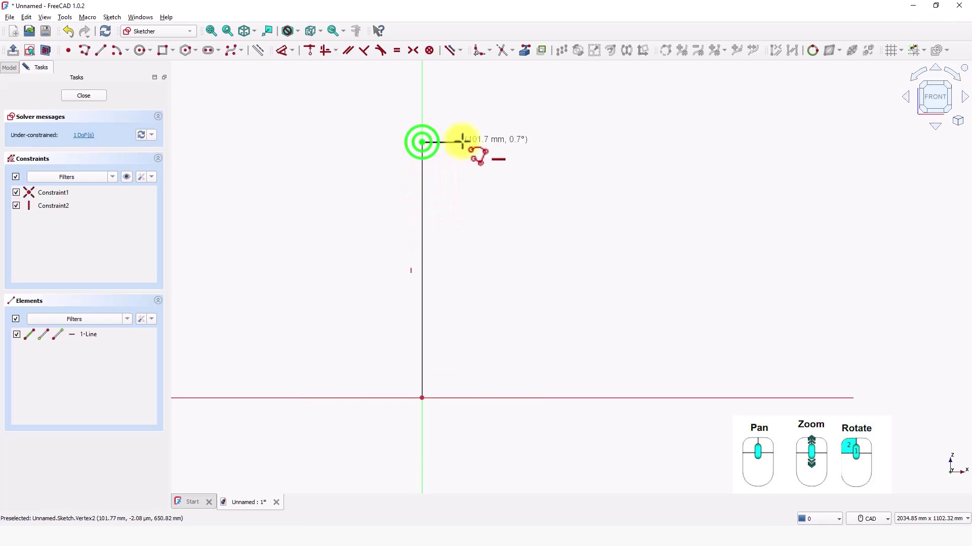
{"action": "left_click", "coordinate": [431, 142]}
{"action": "left_click", "coordinate": [461, 252]}
{"action": "left_click", "coordinate": [461, 263]}
{"action": "left_click", "coordinate": [476, 263]}
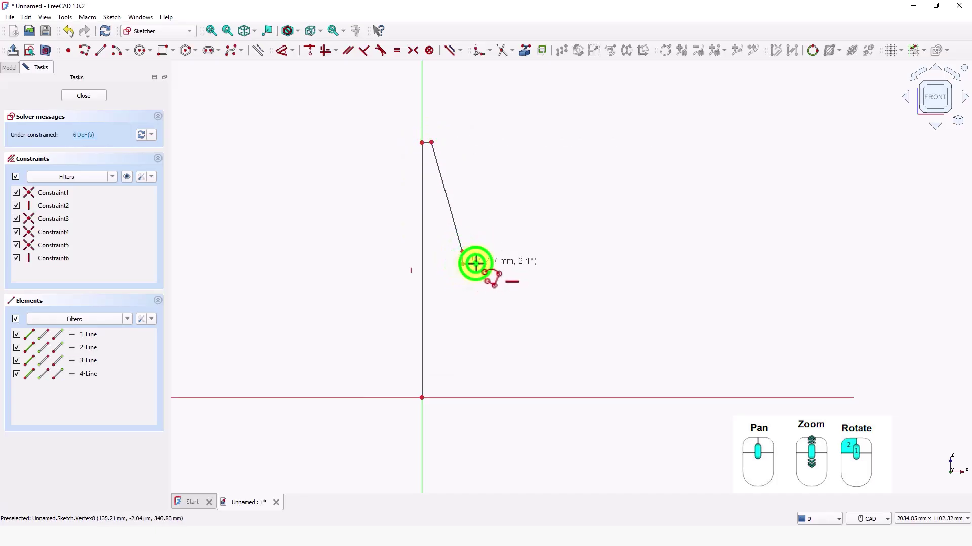
{"action": "left_click", "coordinate": [477, 398]}
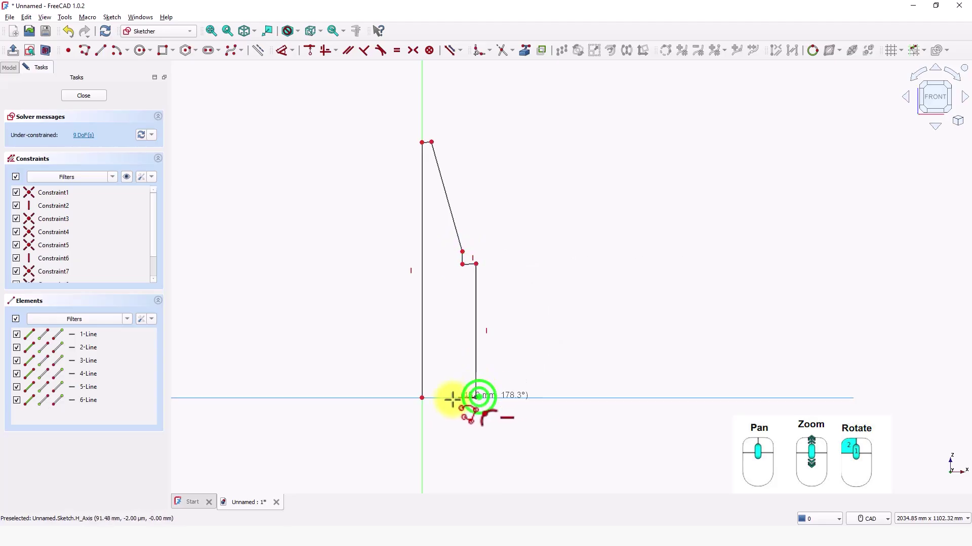
{"action": "left_click", "coordinate": [422, 397]}
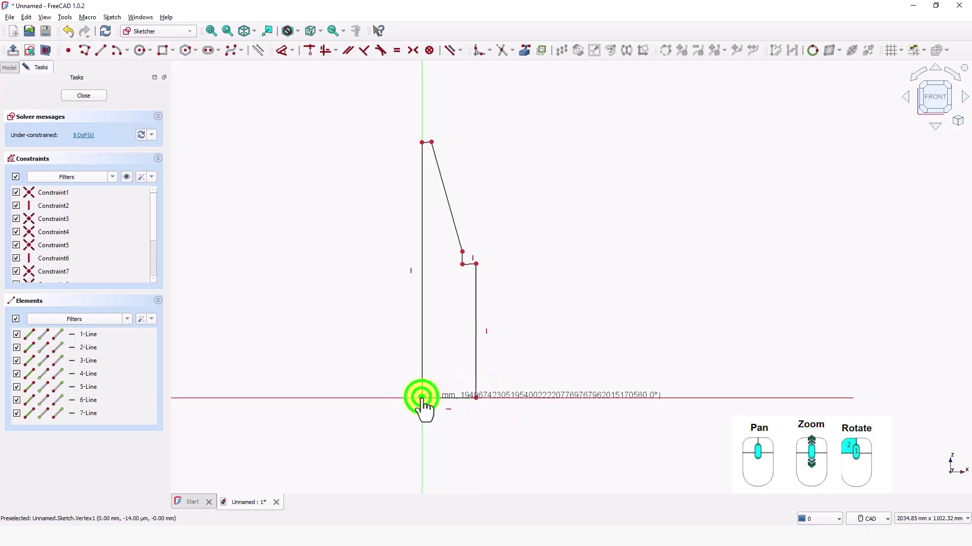
{"action": "right_click", "coordinate": [444, 359]}
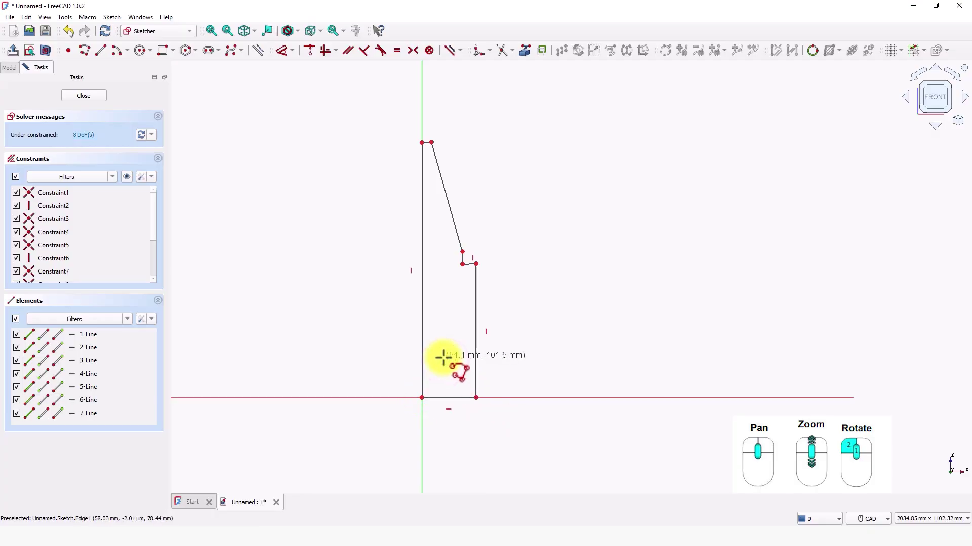
{"action": "left_click", "coordinate": [440, 304]}
- Constrain the profile's short top edge and the small ledge of the step to be horizontal
{"action": "scroll", "coordinate": [440, 303], "scroll_direction": "up", "scroll_amount": 3}
{"action": "middle_click_drag", "start_coordinate": [451, 297], "coordinate": [448, 382]}
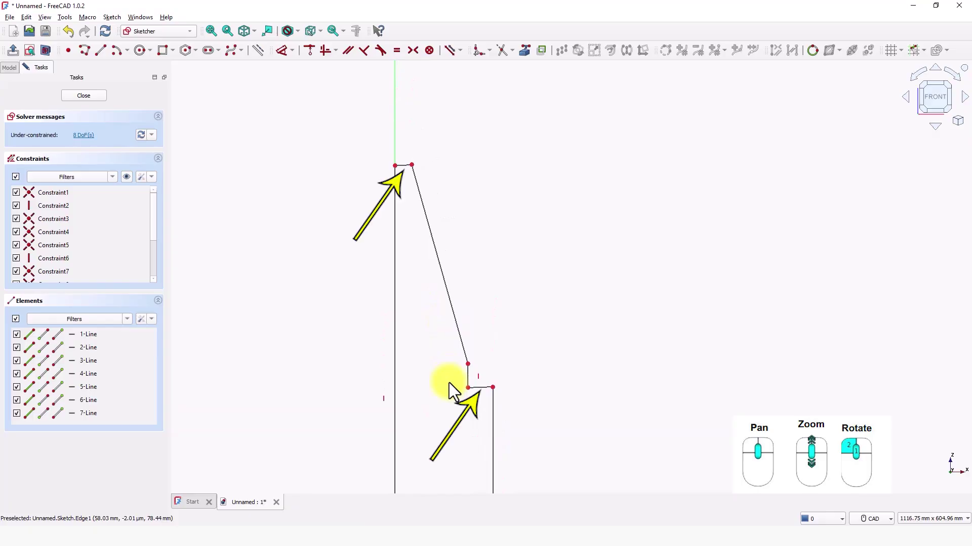
{"action": "scroll", "coordinate": [448, 383], "scroll_direction": "up", "scroll_amount": 1}
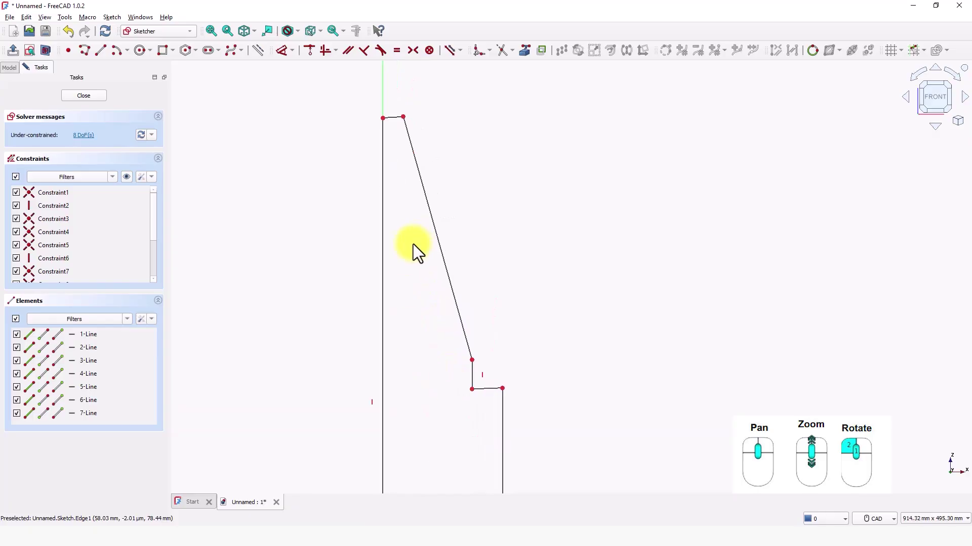
{"action": "left_click", "coordinate": [336, 51]}
{"action": "left_click", "coordinate": [332, 78]}
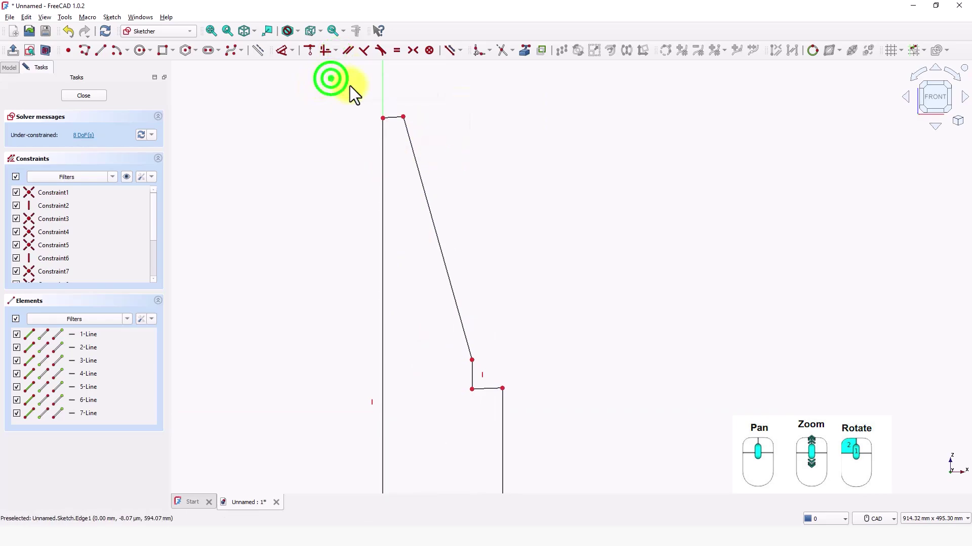
{"action": "left_click", "coordinate": [394, 118]}
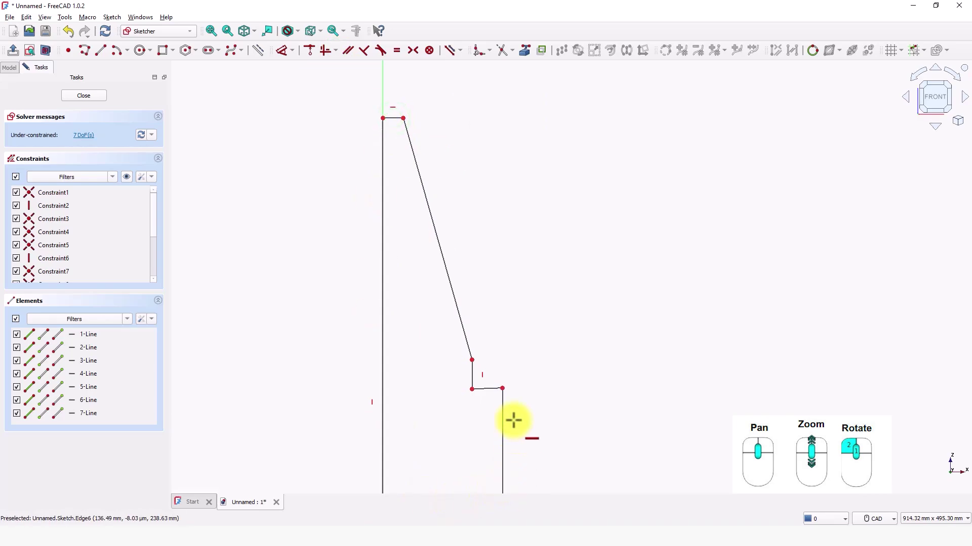
{"action": "left_click", "coordinate": [487, 389]}
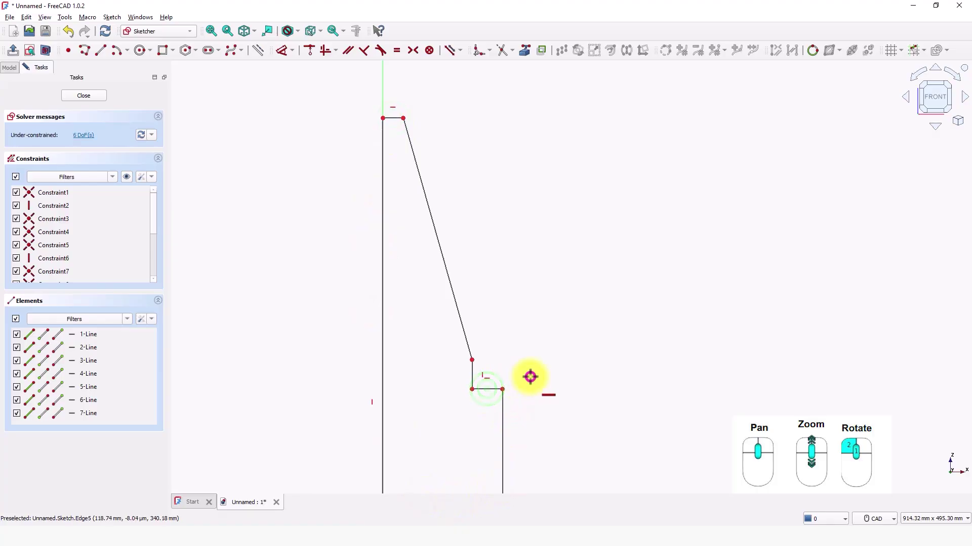
- Dimension the profile's long vertical edge on the vertical axis at 650 mm
{"action": "scroll", "coordinate": [530, 377], "scroll_direction": "down", "scroll_amount": 4}
{"action": "middle_click_drag", "start_coordinate": [530, 377], "coordinate": [479, 283]}
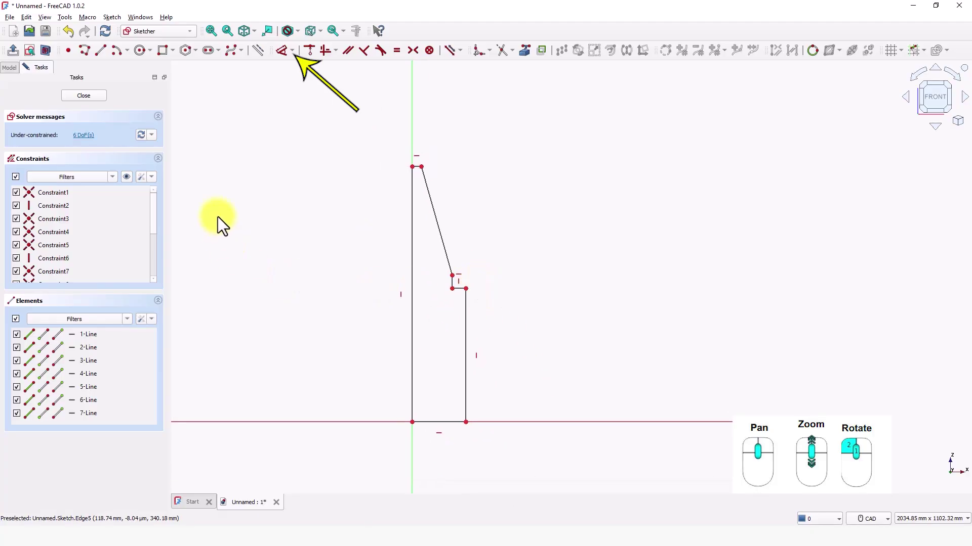
{"action": "left_click", "coordinate": [283, 52]}
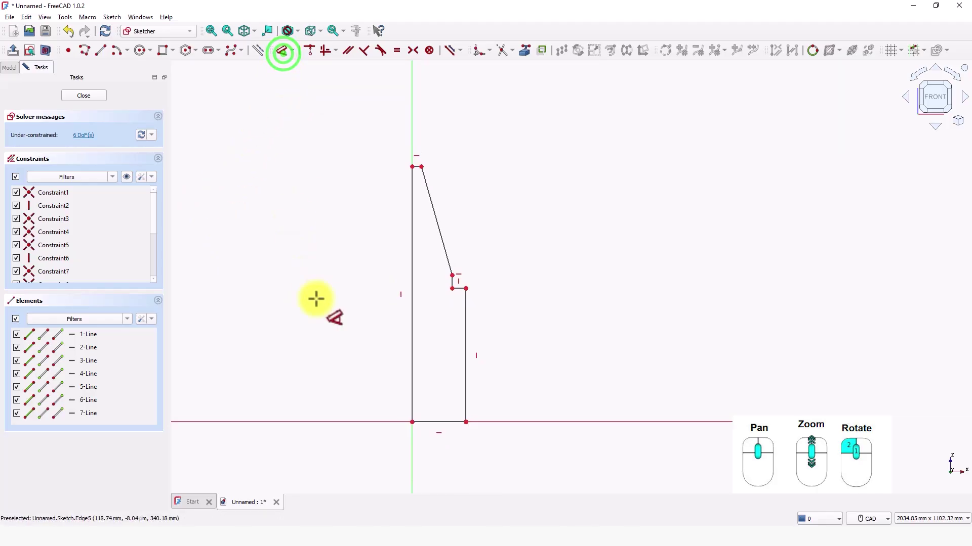
{"action": "left_click", "coordinate": [410, 341]}
{"action": "left_click", "coordinate": [366, 321]}
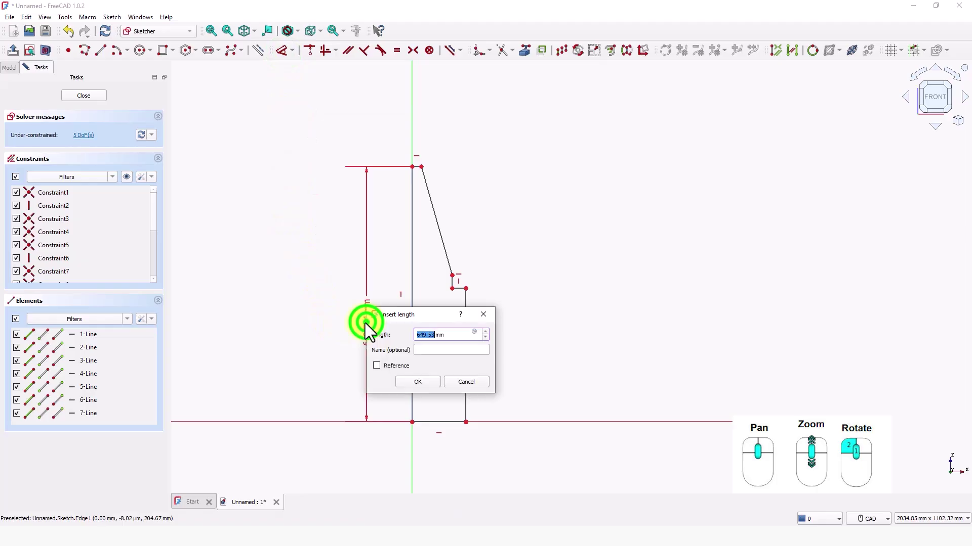
{"action": "type", "text": "650"}
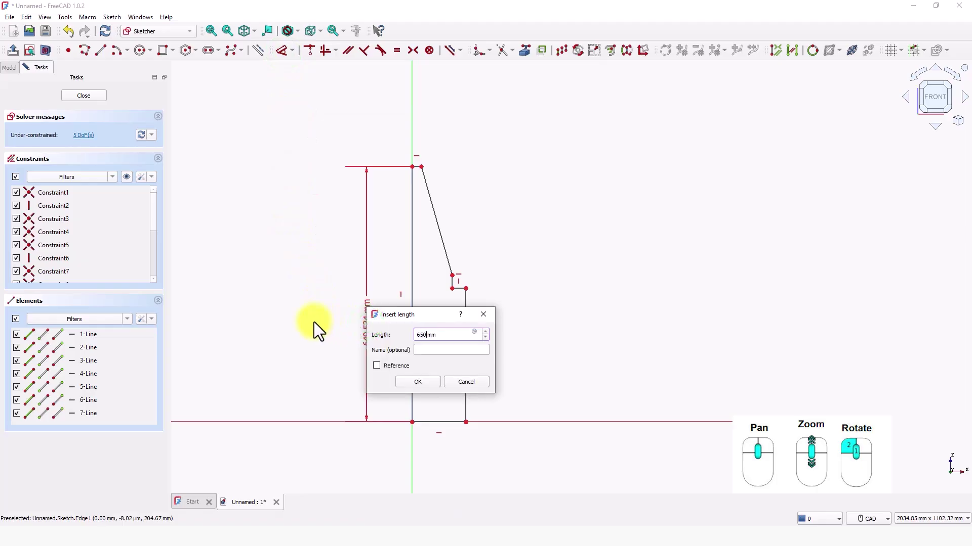
{"action": "key", "text": "Return"}
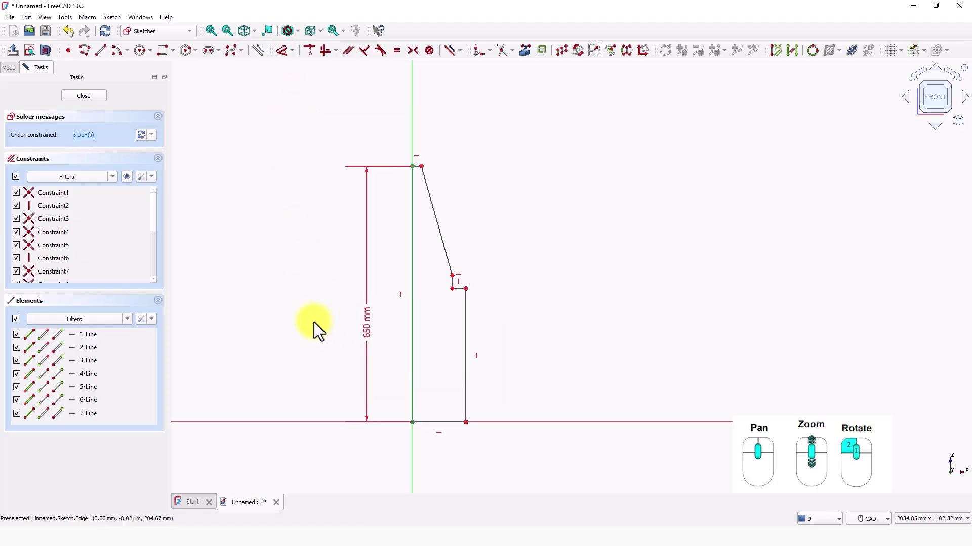
- Dimension the profile's bottom edge at 100 mm and end the dimension command
{"action": "left_click", "coordinate": [448, 422]}
{"action": "left_click", "coordinate": [446, 459]}
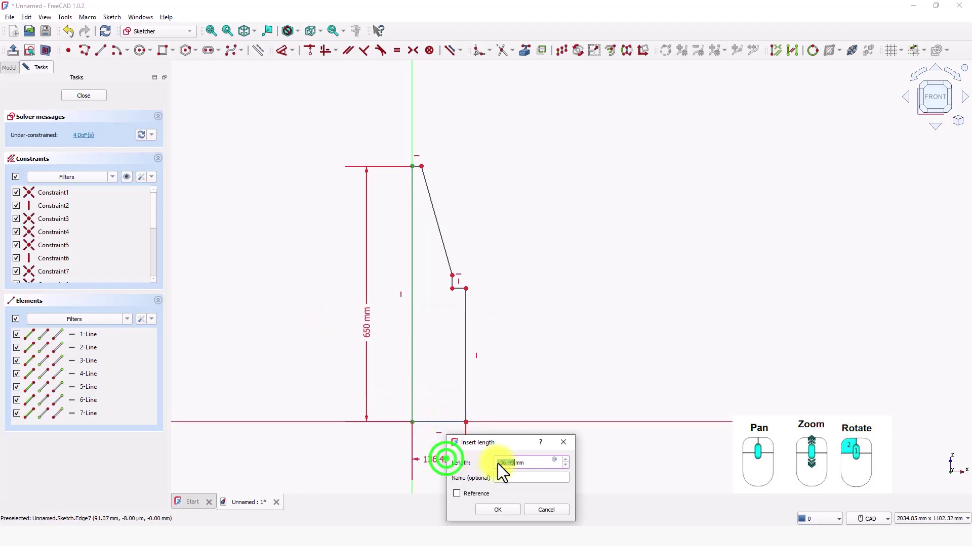
{"action": "type", "text": "10"}
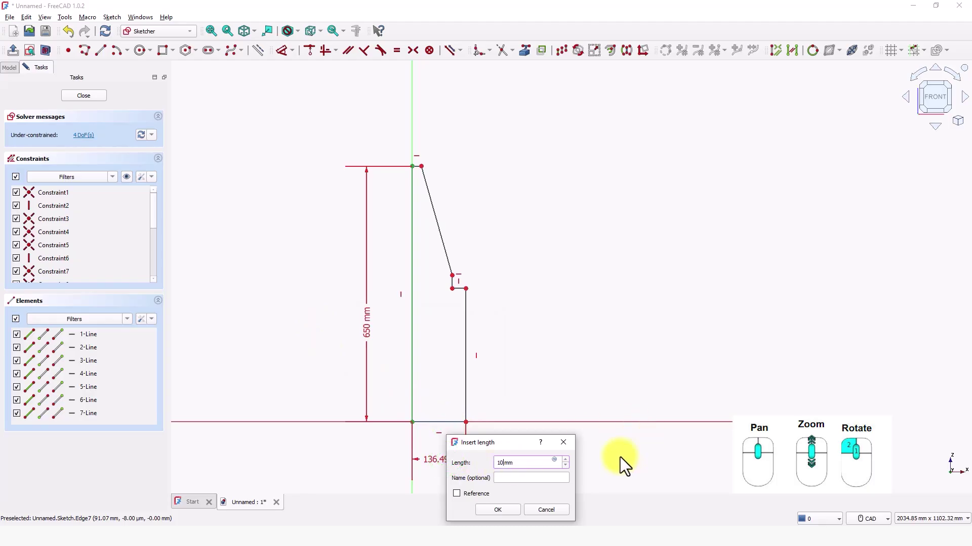
{"action": "type", "text": "0"}
{"action": "key", "text": "Return"}
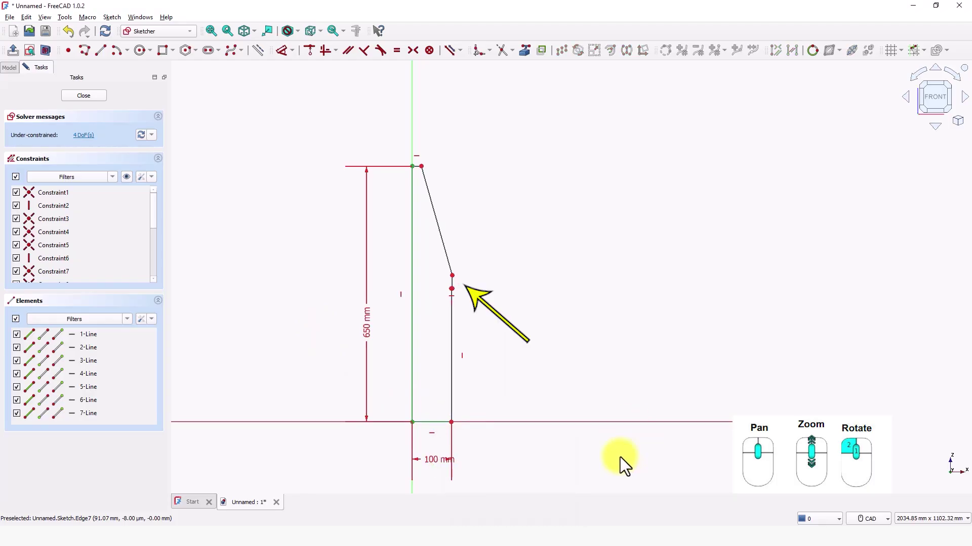
{"action": "right_click", "coordinate": [486, 317]}
- Move the step's short vertical edge inward to separate it from the lower front edge and reopen the ledge
{"action": "scroll", "coordinate": [466, 287], "scroll_direction": "up", "scroll_amount": 5}
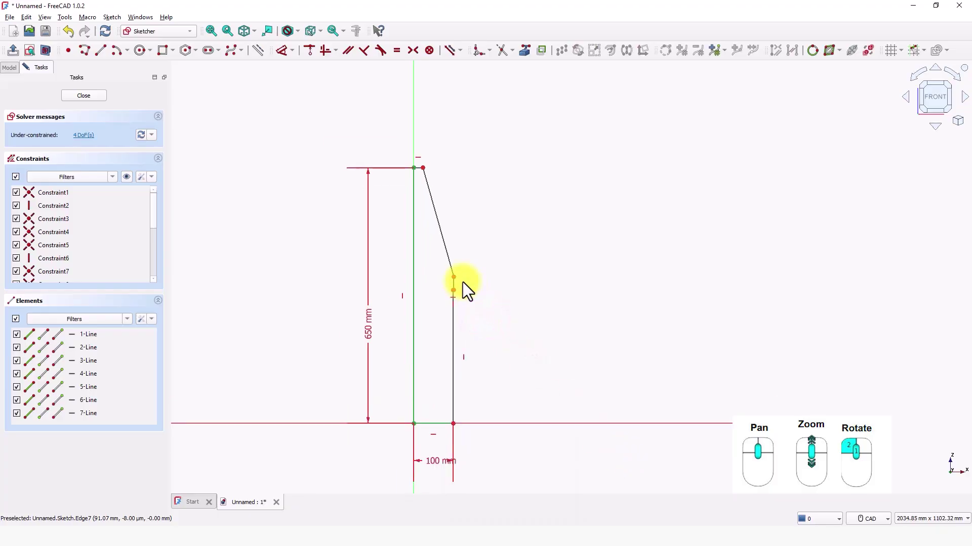
{"action": "middle_click_drag", "start_coordinate": [464, 293], "coordinate": [505, 362]}
{"action": "left_click_drag", "start_coordinate": [492, 361], "coordinate": [462, 354]}
{"action": "scroll", "coordinate": [538, 375], "scroll_direction": "up", "scroll_amount": 1}
{"action": "scroll", "coordinate": [538, 375], "scroll_direction": "down", "scroll_amount": 6}
{"action": "middle_click_drag", "start_coordinate": [538, 382], "coordinate": [494, 338]}
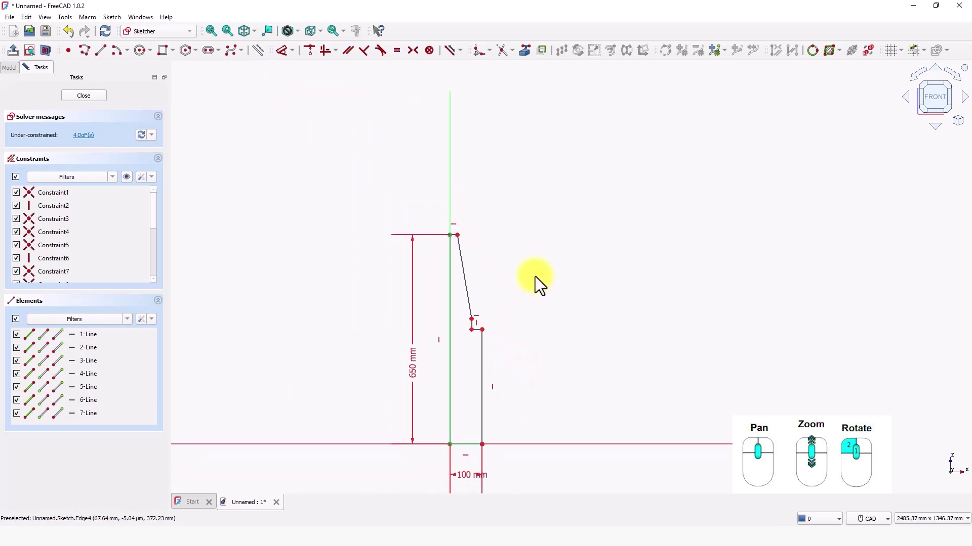
- Dimension the lower vertical edge on the stepped side of the profile at 400 mm
{"action": "left_click", "coordinate": [284, 51]}
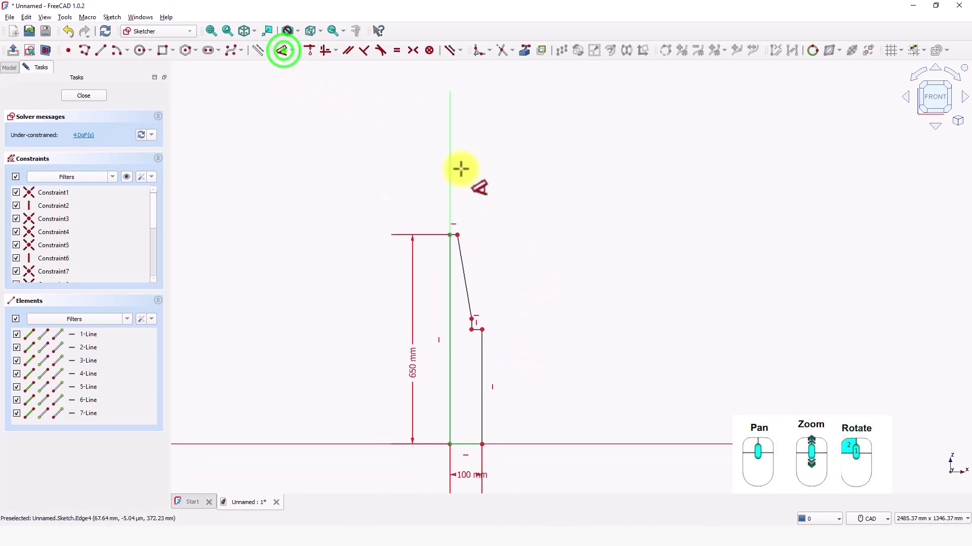
{"action": "left_click", "coordinate": [484, 375]}
{"action": "left_click", "coordinate": [514, 380]}
{"action": "type", "text": "400"}
{"action": "key", "text": "Return"}
- Dimension the step's horizontal ledge at 40 mm
{"action": "scroll", "coordinate": [472, 310], "scroll_direction": "down", "scroll_amount": 5}
{"action": "scroll", "coordinate": [472, 312], "scroll_direction": "up", "scroll_amount": 10}
{"action": "left_click", "coordinate": [446, 393]}
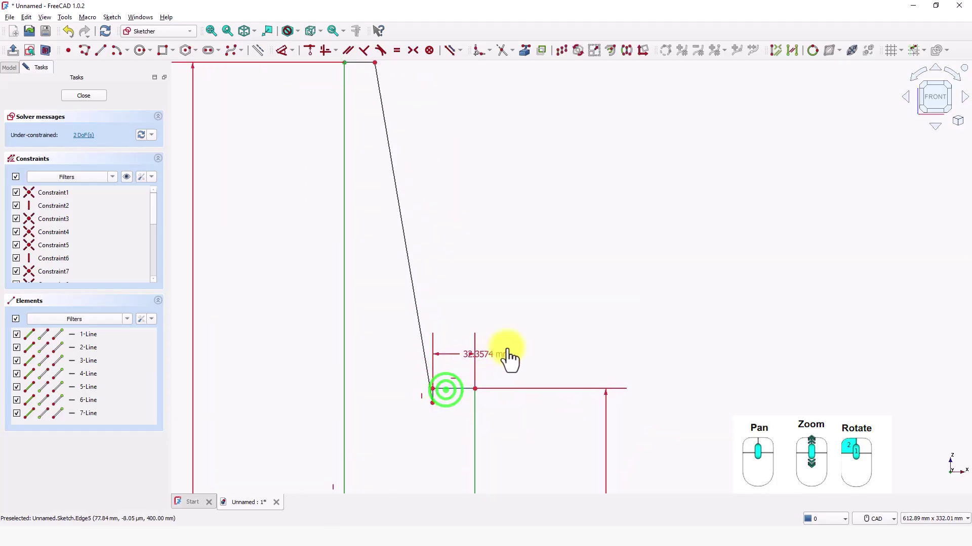
{"action": "left_click", "coordinate": [520, 342]}
{"action": "type", "text": "40"}
{"action": "key", "text": "Return"}
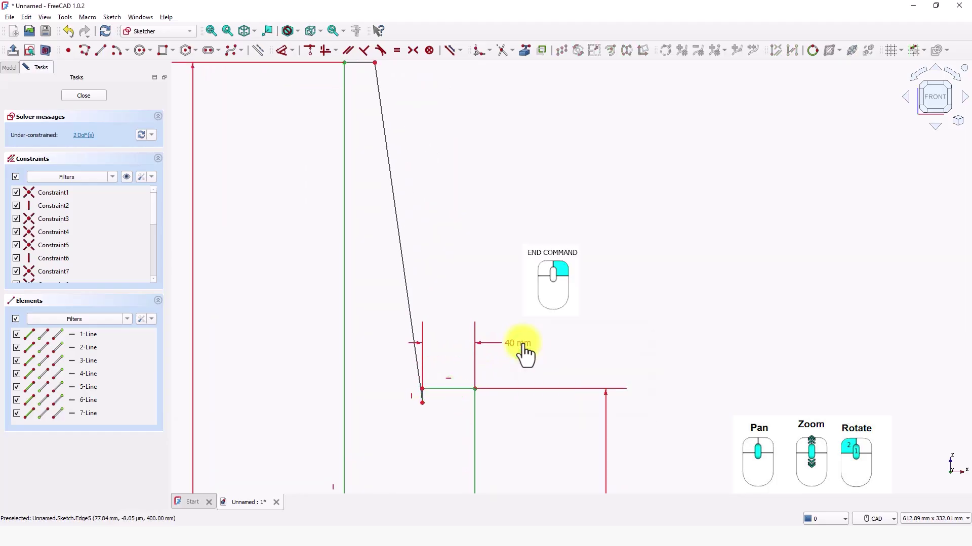
- Raise the upper end of the step's short vertical edge above the ledge and dimension that edge at 35 mm
{"action": "left_click_drag", "start_coordinate": [423, 404], "coordinate": [428, 293]}
{"action": "left_click", "coordinate": [281, 50]}
{"action": "left_click", "coordinate": [422, 315]}
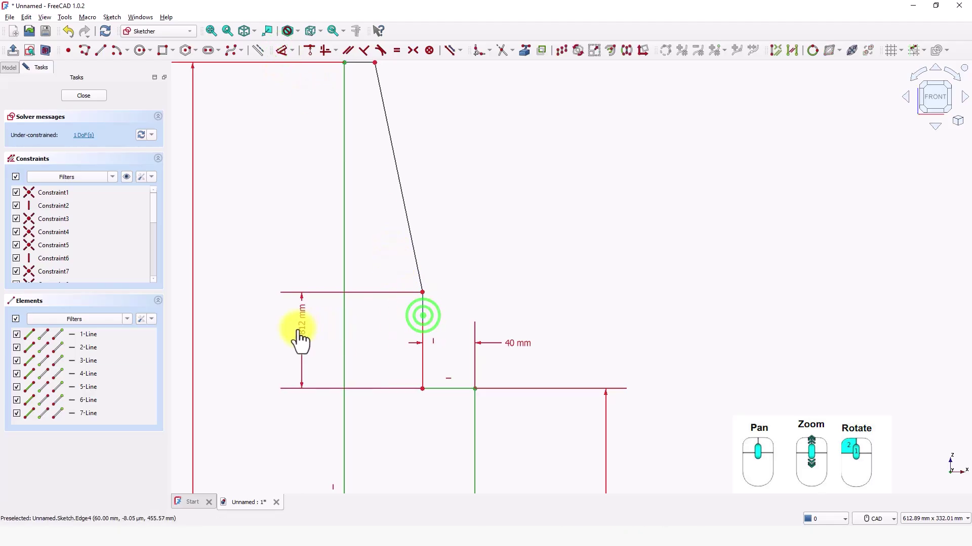
{"action": "left_click", "coordinate": [303, 340]}
{"action": "type", "text": "35"}
{"action": "key", "text": "Return"}
- Dimension the short horizontal edge at the top of the back-leg profile at 25 mm
{"action": "scroll", "coordinate": [478, 268], "scroll_direction": "down", "scroll_amount": 2}
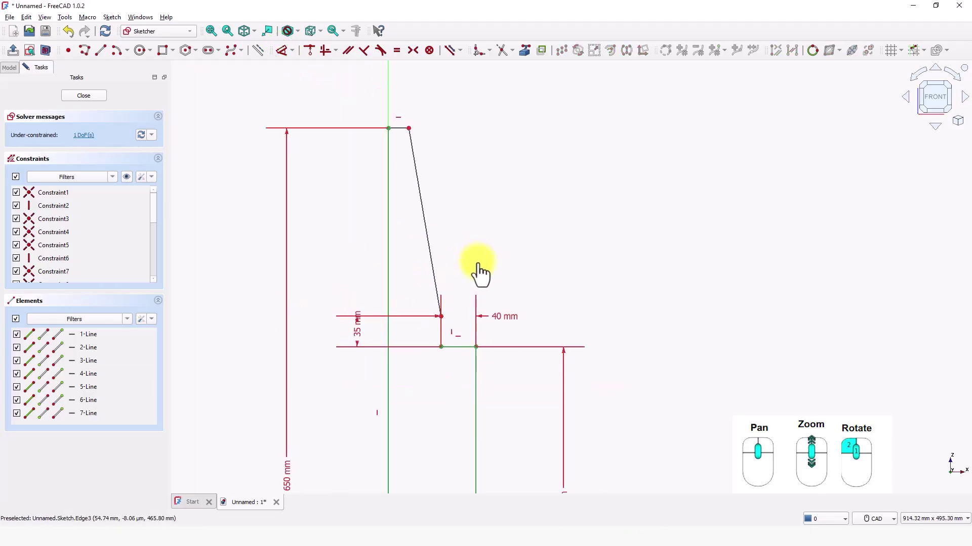
{"action": "middle_click_drag", "start_coordinate": [477, 265], "coordinate": [460, 308]}
{"action": "left_click", "coordinate": [411, 229]}
{"action": "left_click", "coordinate": [450, 200]}
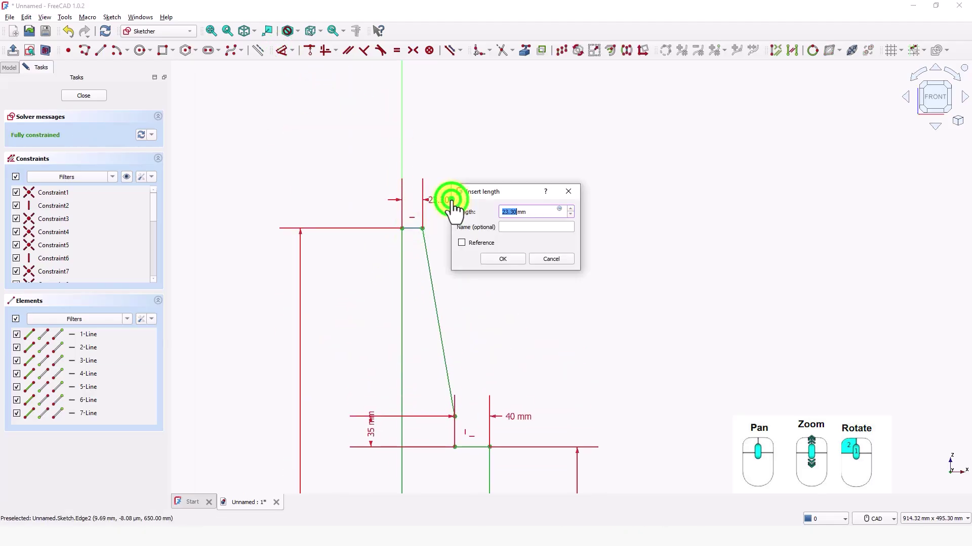
{"action": "type", "text": "25"}
{"action": "key", "text": "Return"}
- Sketch a front-leg rectangle about 407 mm tall beside the back leg, with its base on the horizontal axis, and end the rectangle command
{"action": "scroll", "coordinate": [542, 293], "scroll_direction": "down", "scroll_amount": 2}
{"action": "scroll", "coordinate": [542, 293], "scroll_direction": "down", "scroll_amount": 2}
{"action": "middle_click_drag", "start_coordinate": [514, 288], "coordinate": [458, 232]}
{"action": "scroll", "coordinate": [454, 238], "scroll_direction": "down", "scroll_amount": 1}
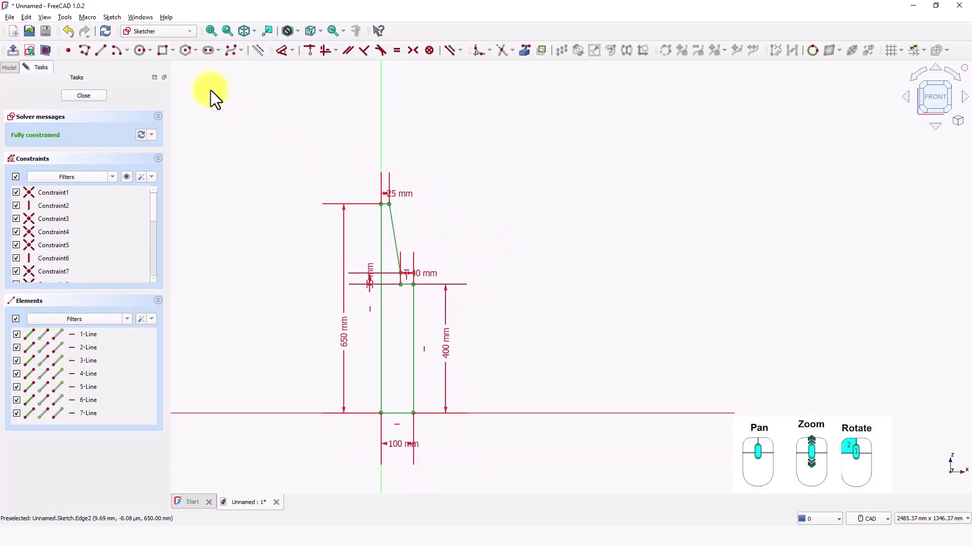
{"action": "left_click", "coordinate": [164, 52]}
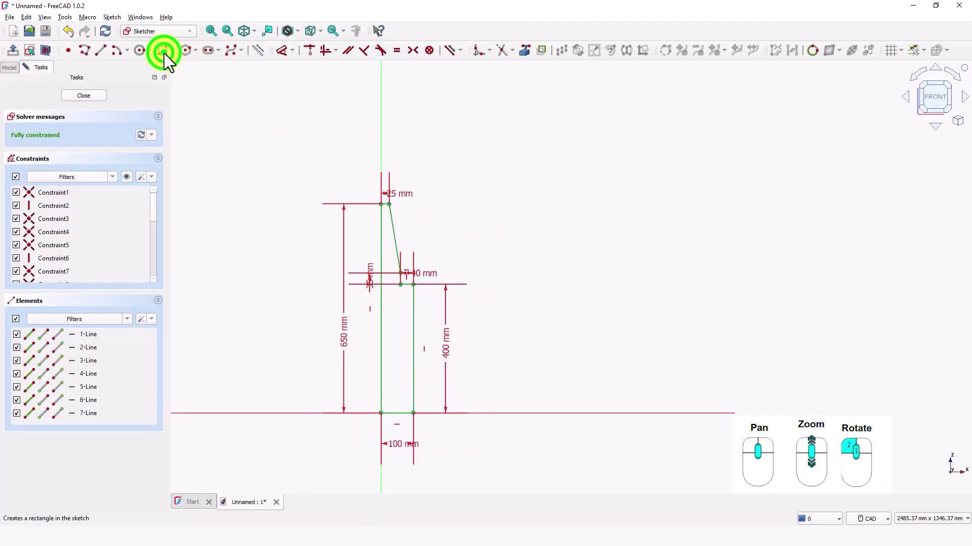
{"action": "left_click", "coordinate": [491, 413]}
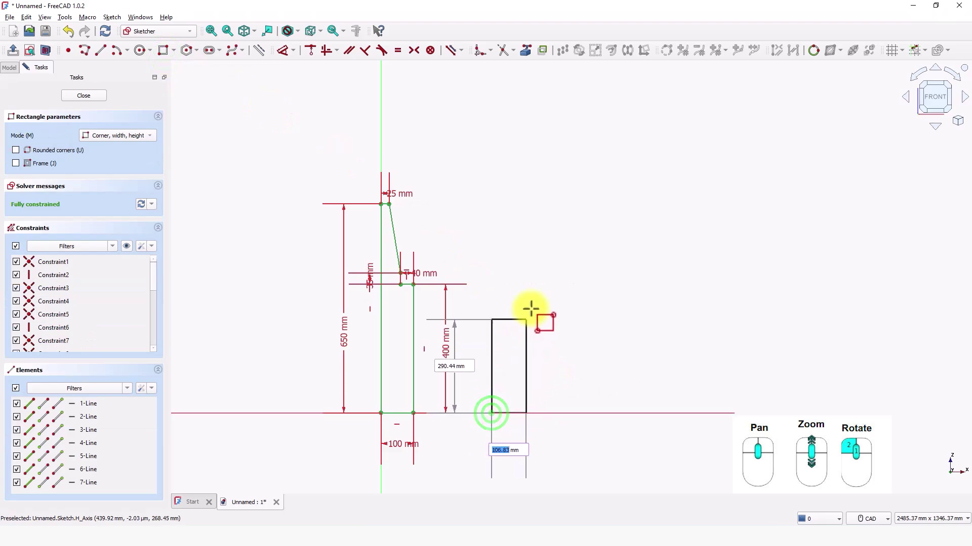
{"action": "left_click", "coordinate": [533, 282]}
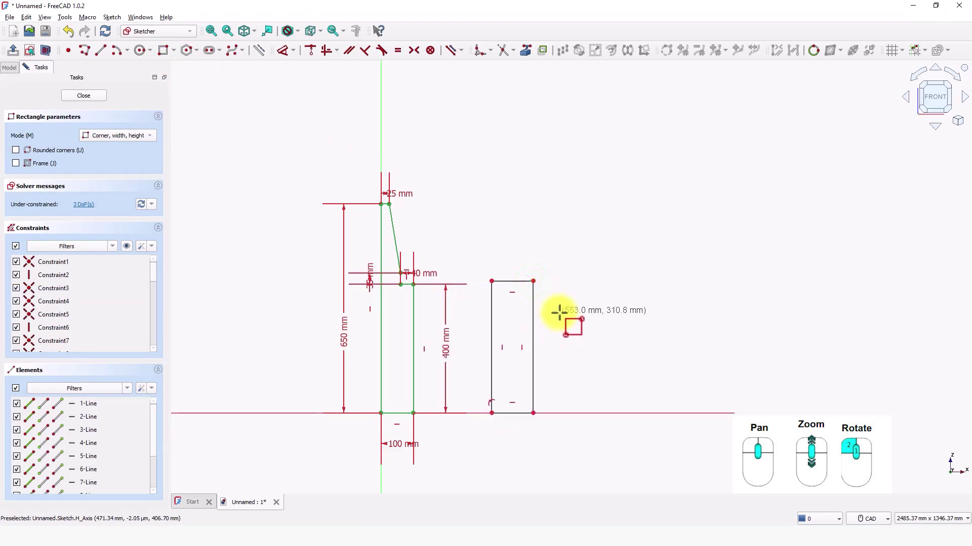
{"action": "right_click", "coordinate": [559, 313]}
- Constrain the front-leg rectangle's height equal to the back leg's 400 mm edge and its base equal to the back leg's bottom edge
{"action": "scroll", "coordinate": [502, 383], "scroll_direction": "up", "scroll_amount": 1}
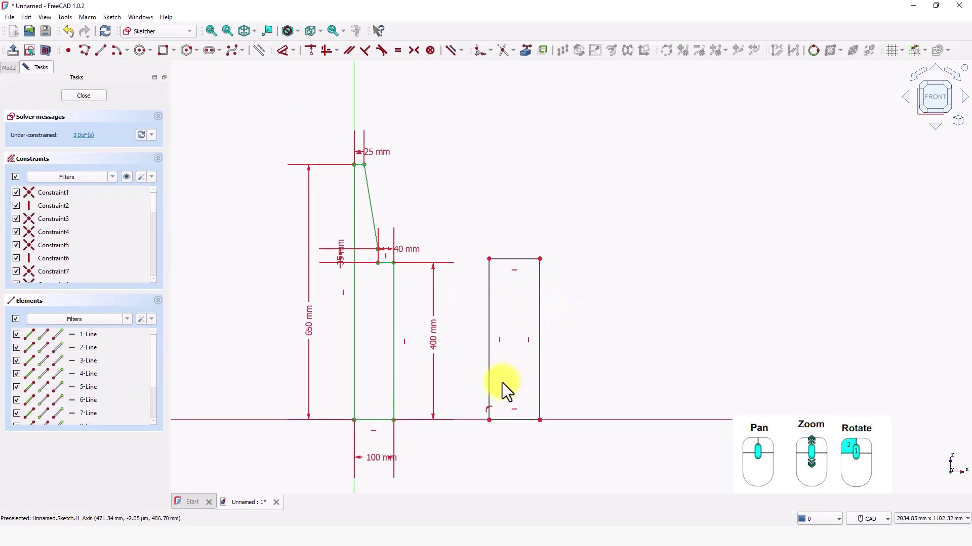
{"action": "scroll", "coordinate": [502, 383], "scroll_direction": "up", "scroll_amount": 1}
{"action": "middle_click_drag", "start_coordinate": [502, 383], "coordinate": [509, 386]}
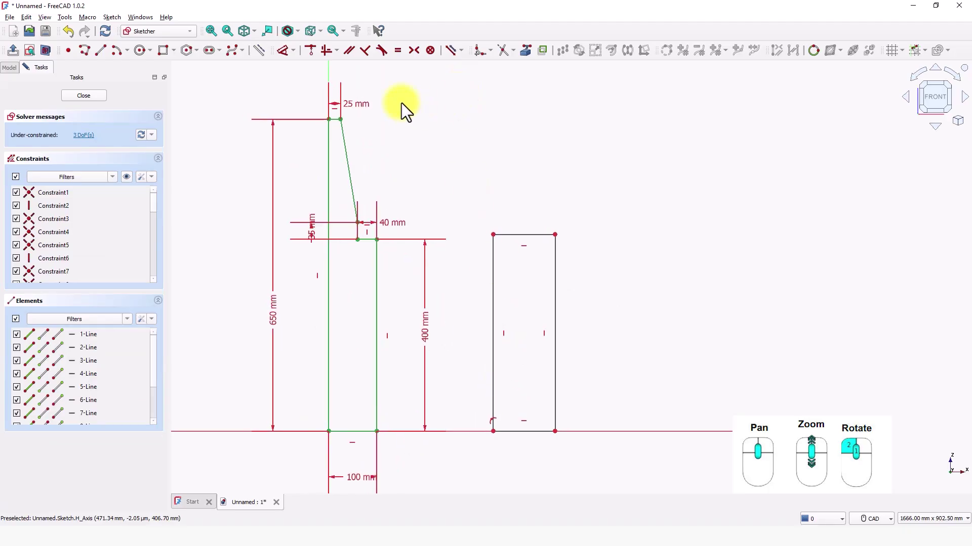
{"action": "left_click", "coordinate": [397, 51]}
{"action": "left_click", "coordinate": [378, 285]}
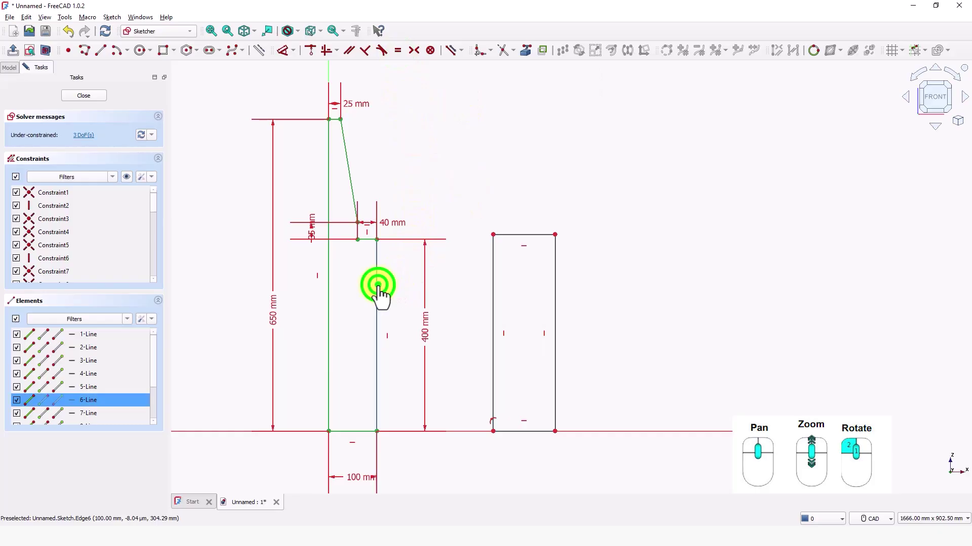
{"action": "left_click", "coordinate": [494, 313]}
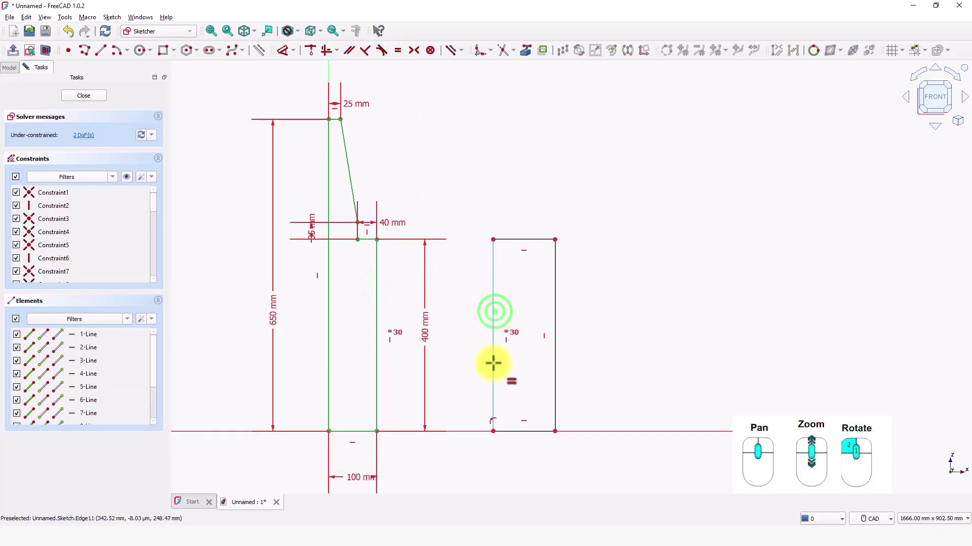
{"action": "left_click", "coordinate": [355, 432]}
{"action": "left_click", "coordinate": [523, 433]}
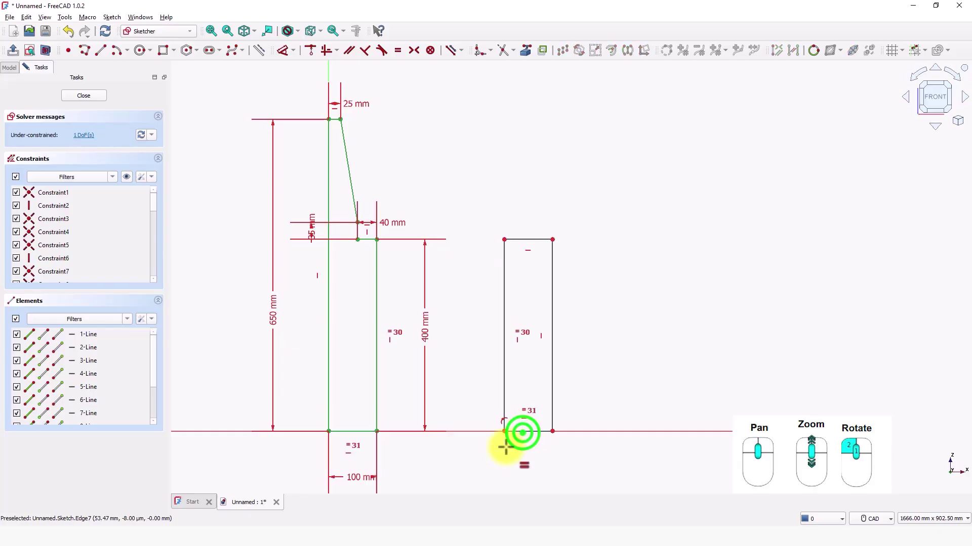
- Dimension the horizontal distance from the back leg's short 35 mm edge to the front leg's outer upper corner at 300 mm
{"action": "middle_click_drag", "start_coordinate": [494, 447], "coordinate": [473, 441]}
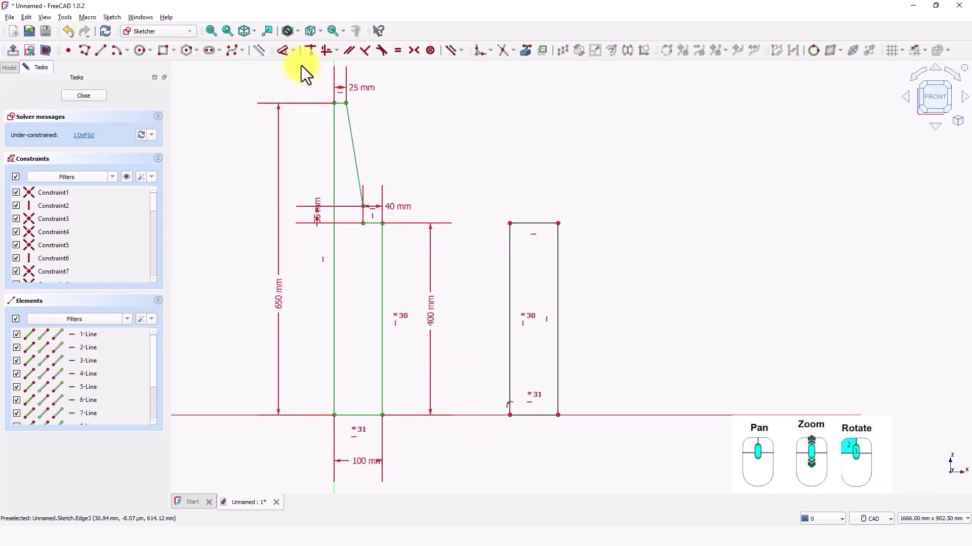
{"action": "left_click", "coordinate": [284, 51]}
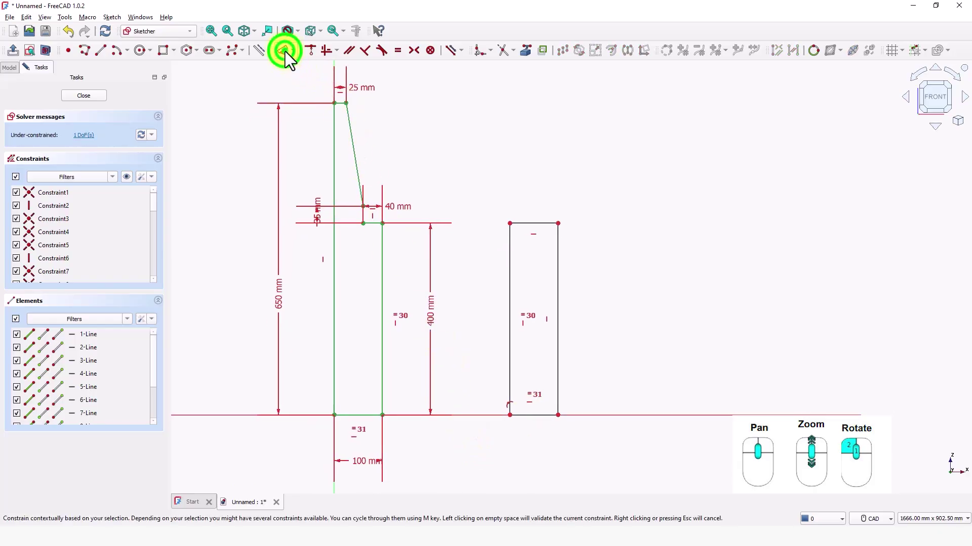
{"action": "left_click", "coordinate": [362, 208]}
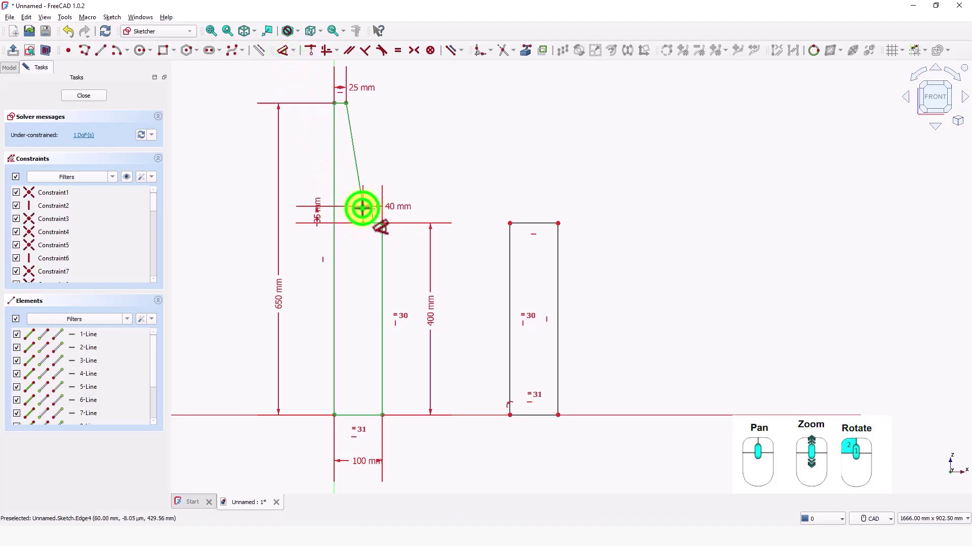
{"action": "left_click", "coordinate": [559, 223]}
{"action": "left_click", "coordinate": [478, 130]}
{"action": "type", "text": "300mm"}
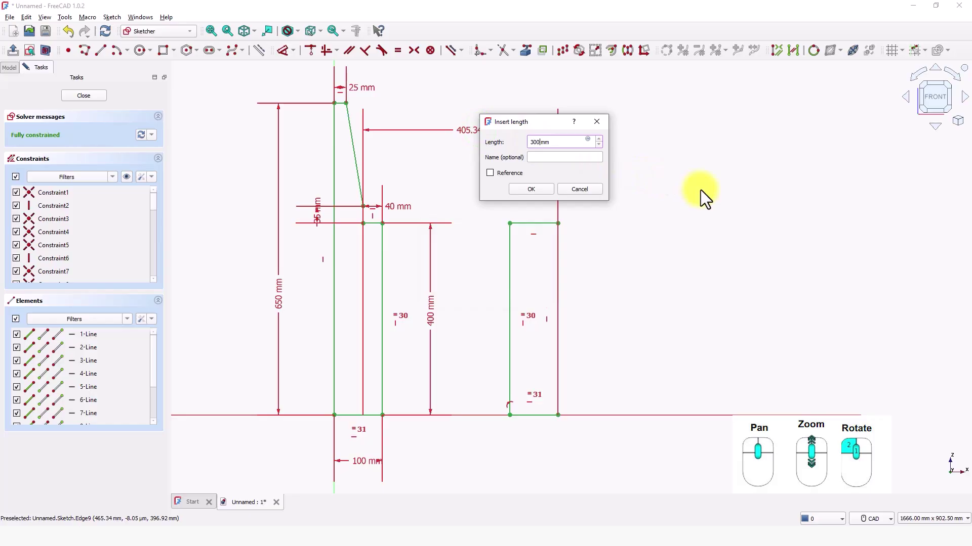
{"action": "key", "text": "Return"}
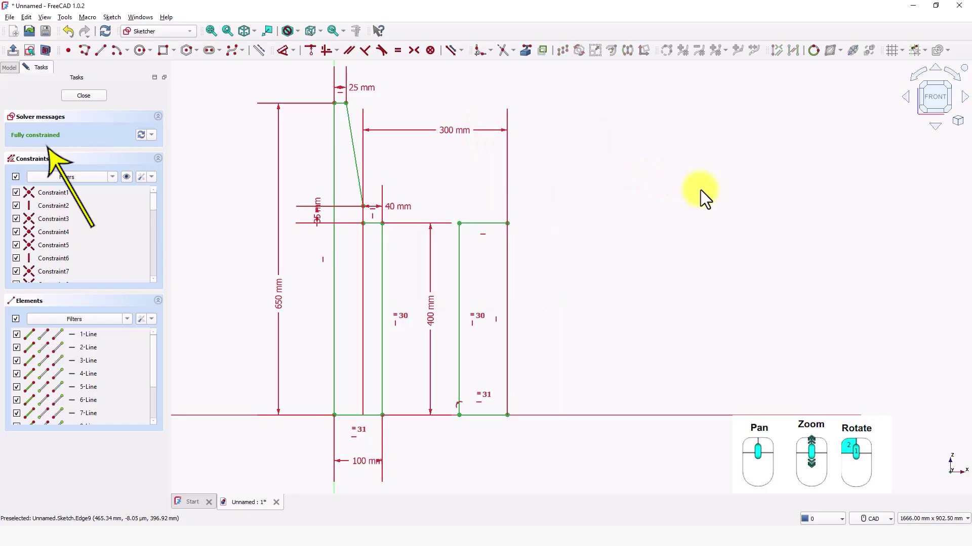
- Draw a polyline from the back leg's slanted-edge lower end horizontally to above the front leg, and down to its outer upper corner
{"action": "mouse_move", "coordinate": [548, 267]}
{"action": "middle_mouse_down"}
{"action": "mouse_move", "coordinate": [556, 285]}
{"action": "mouse_move", "coordinate": [591, 298]}
{"action": "middle_mouse_up"}
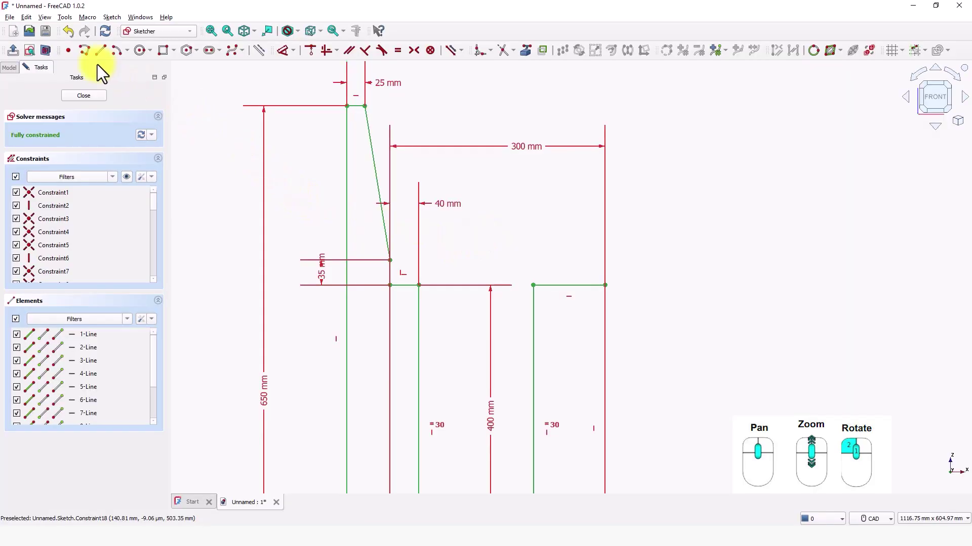
{"action": "left_click", "coordinate": [90, 53]}
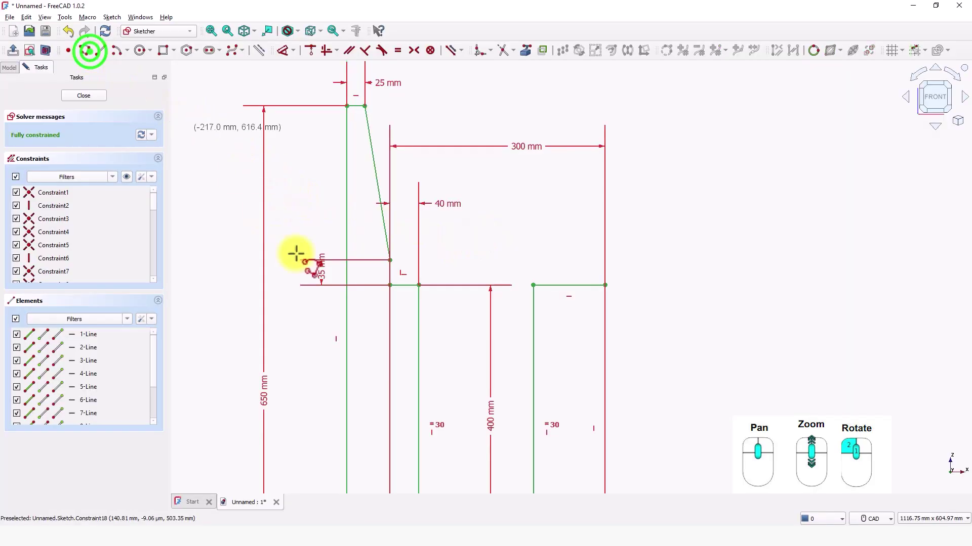
{"action": "left_click", "coordinate": [390, 261]}
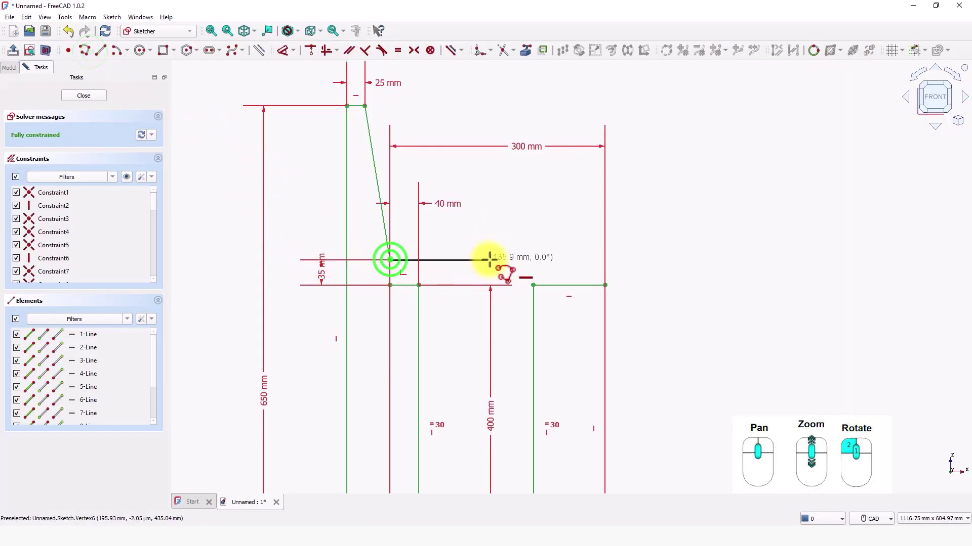
{"action": "left_click", "coordinate": [604, 260]}
{"action": "left_click", "coordinate": [604, 285]}
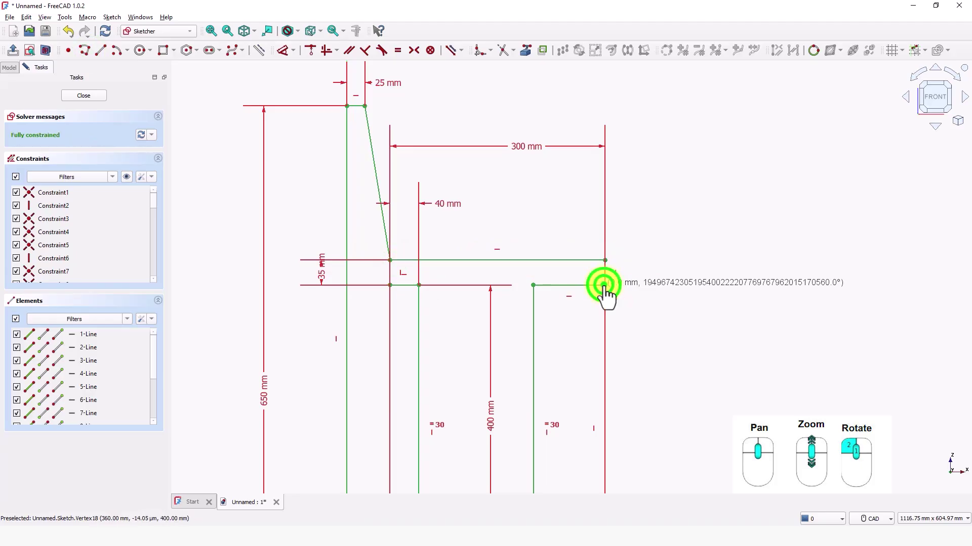
{"action": "right_click", "coordinate": [647, 273]}
{"action": "right_click", "coordinate": [645, 297]}
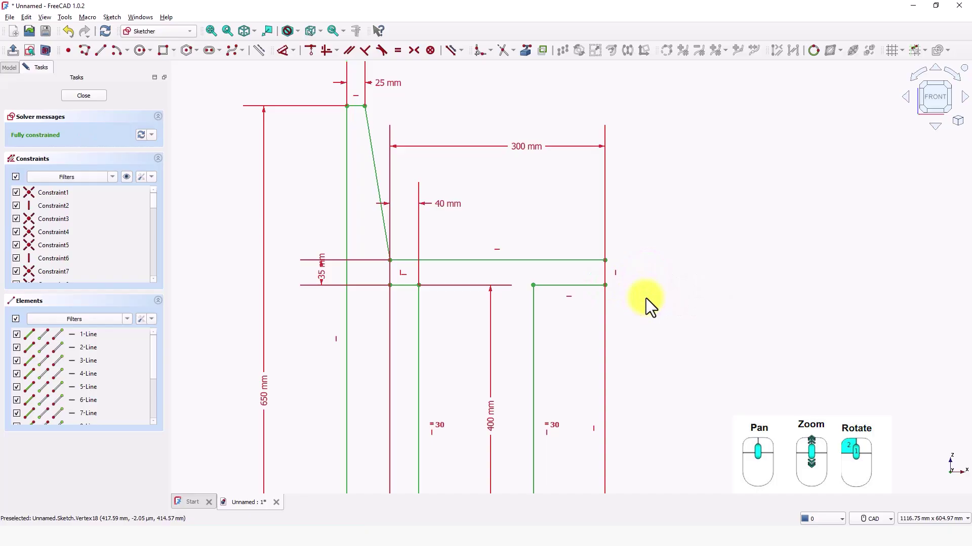
- Reposition the 300 mm dimension below the seat outline, between the two legs
{"action": "middle_click_drag", "start_coordinate": [646, 299], "coordinate": [652, 286]}
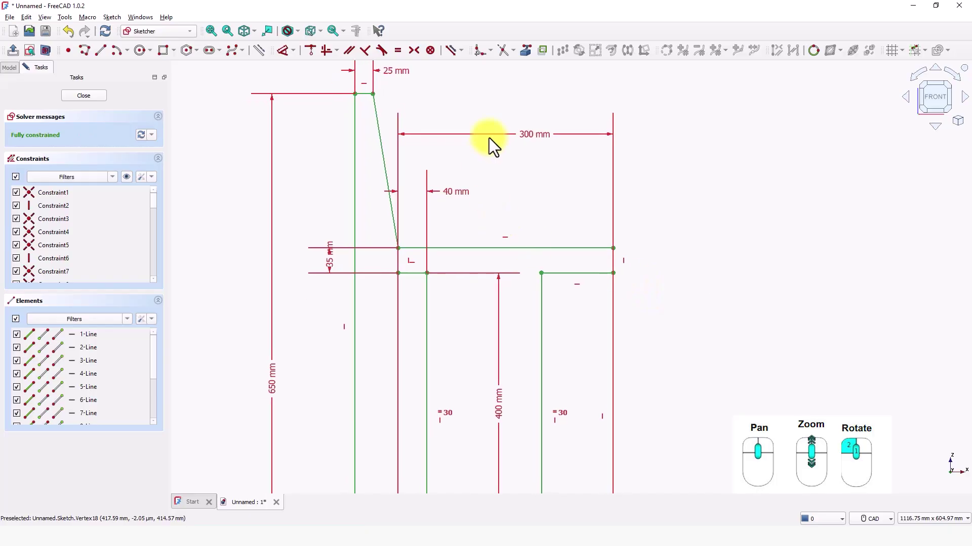
{"action": "left_click_drag", "start_coordinate": [533, 136], "coordinate": [536, 328]}
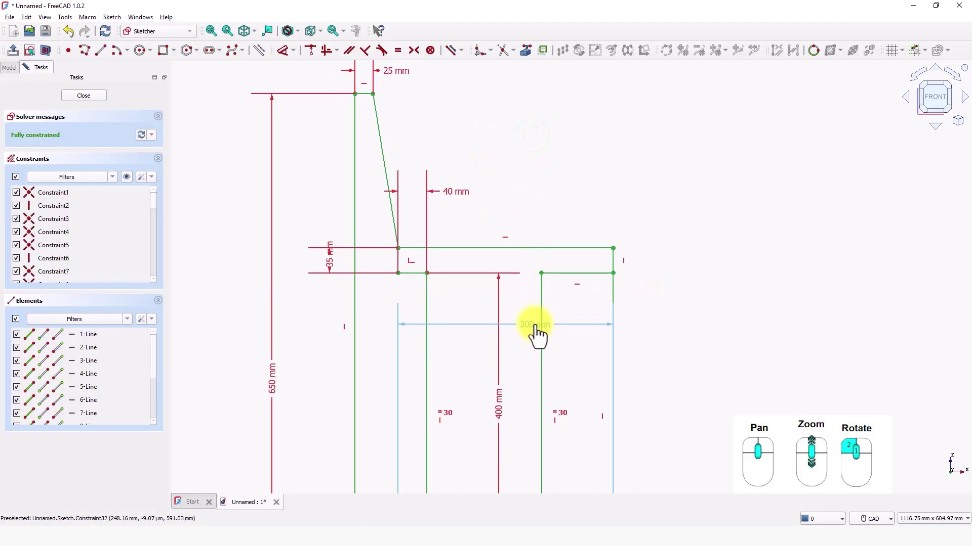
{"action": "middle_click_drag", "start_coordinate": [668, 308], "coordinate": [682, 308]}
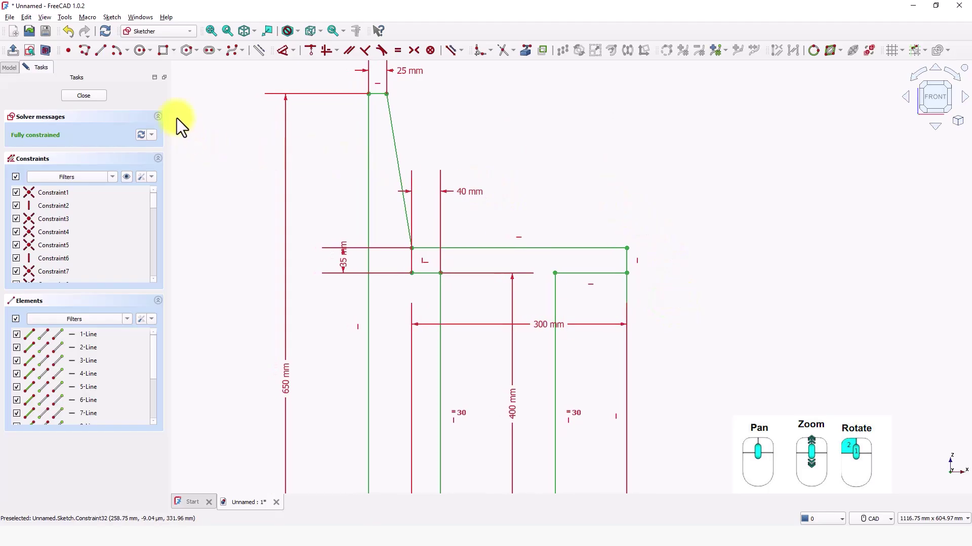
- Draw a horizontal line joining the facing upper corners of the back and front legs, and end the polyline command
{"action": "left_click", "coordinate": [84, 51]}
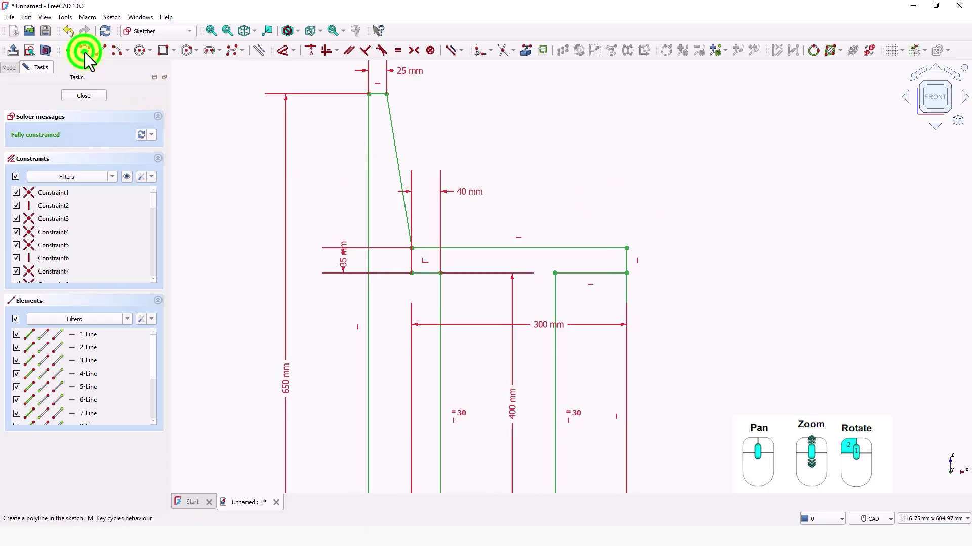
{"action": "left_click", "coordinate": [440, 273]}
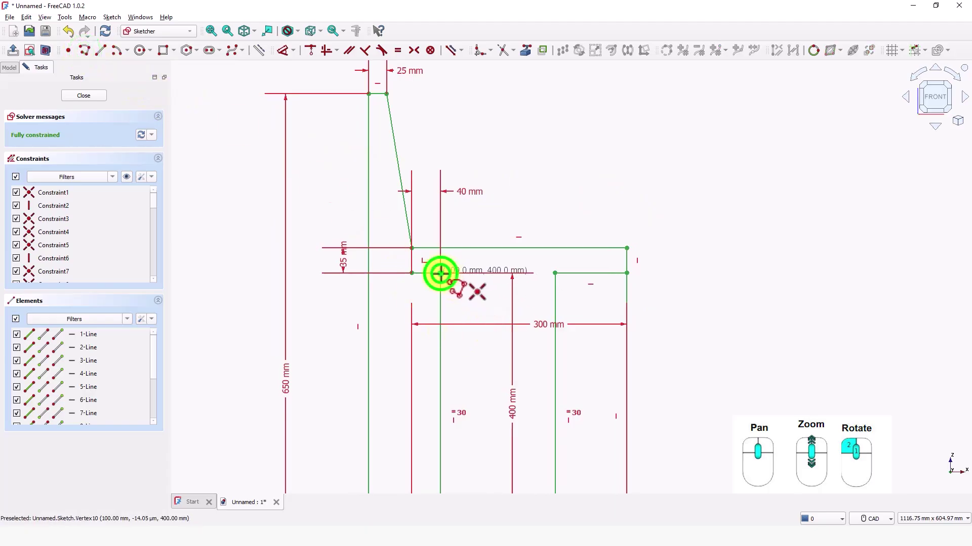
{"action": "left_click", "coordinate": [555, 273]}
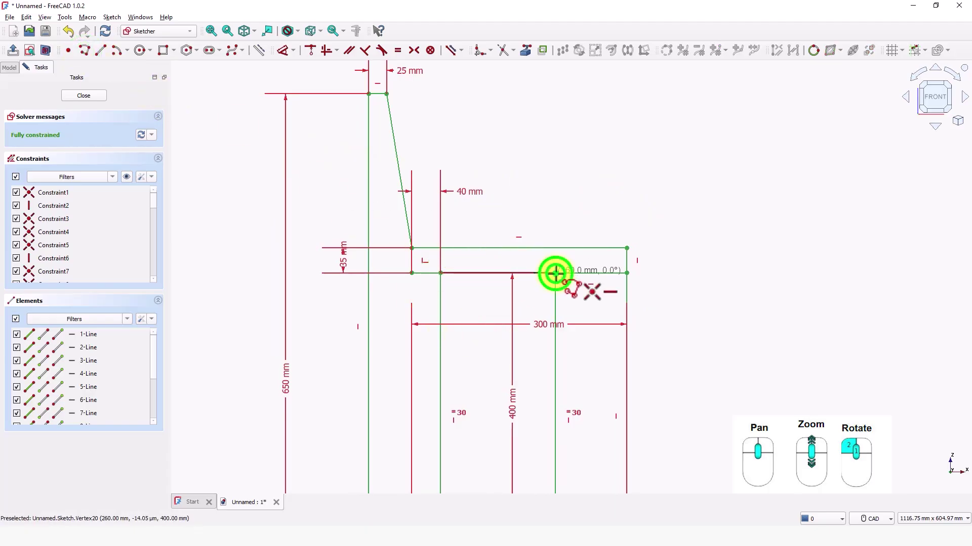
{"action": "right_click", "coordinate": [528, 285]}
- Select the redundant constraint Constraint40, the horizontal one on the line between the legs, and delete it
{"action": "mouse_move", "coordinate": [531, 308]}
{"action": "middle_mouse_down"}
{"action": "mouse_move", "coordinate": [523, 285]}
{"action": "mouse_move", "coordinate": [526, 304]}
{"action": "middle_mouse_up"}
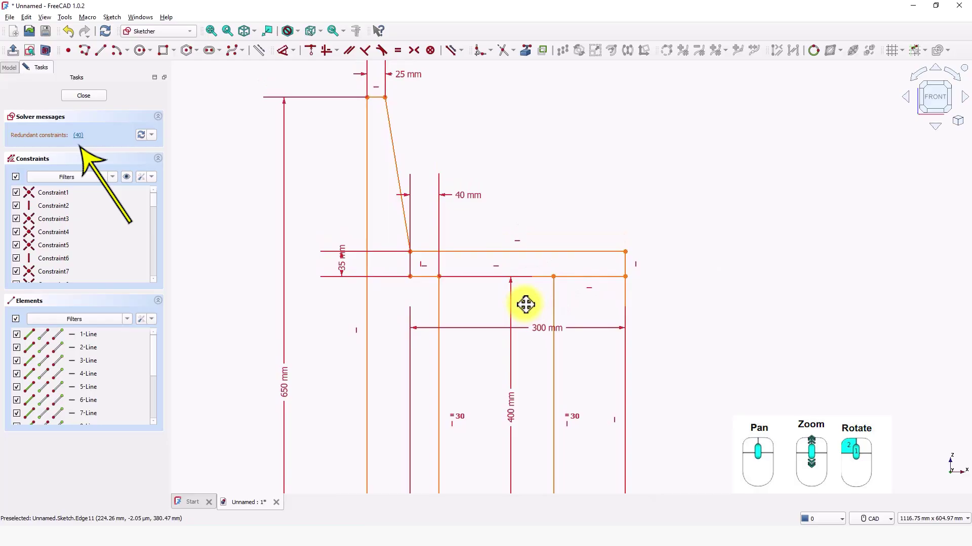
{"action": "left_click", "coordinate": [79, 135]}
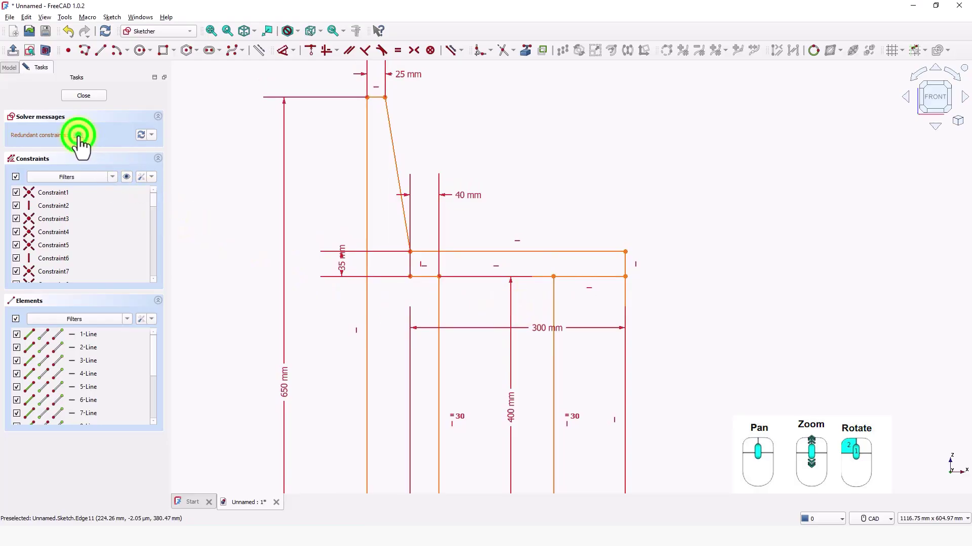
{"action": "left_click_drag", "start_coordinate": [153, 197], "coordinate": [150, 277]}
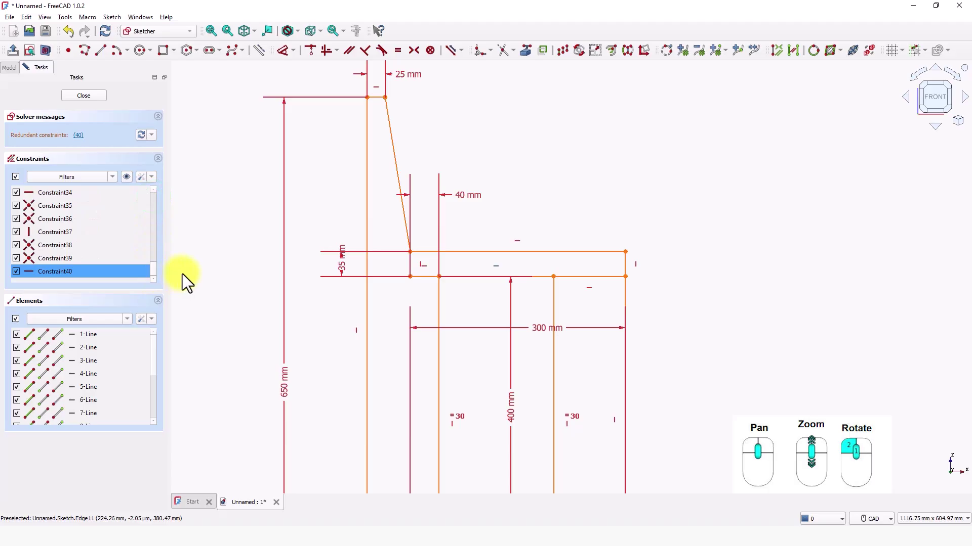
{"action": "key", "text": "Delete"}
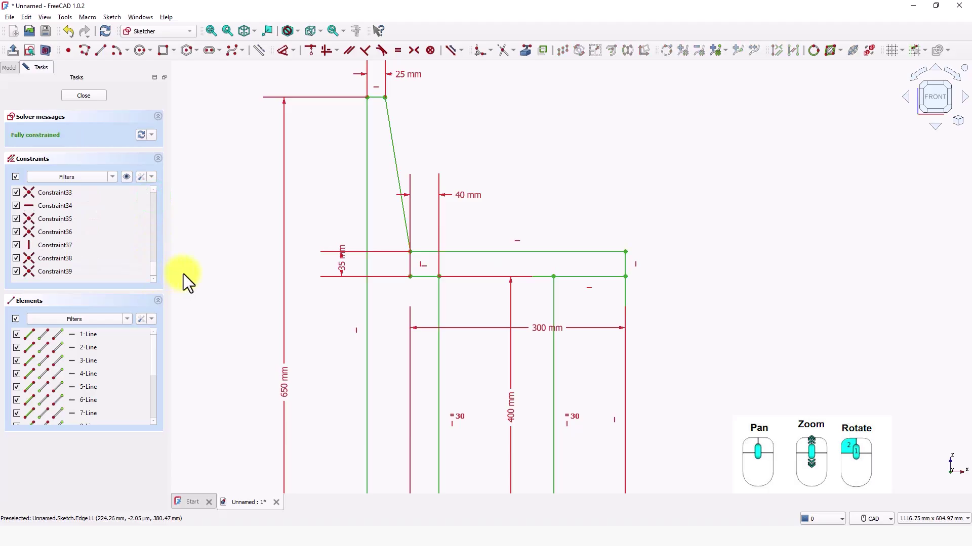
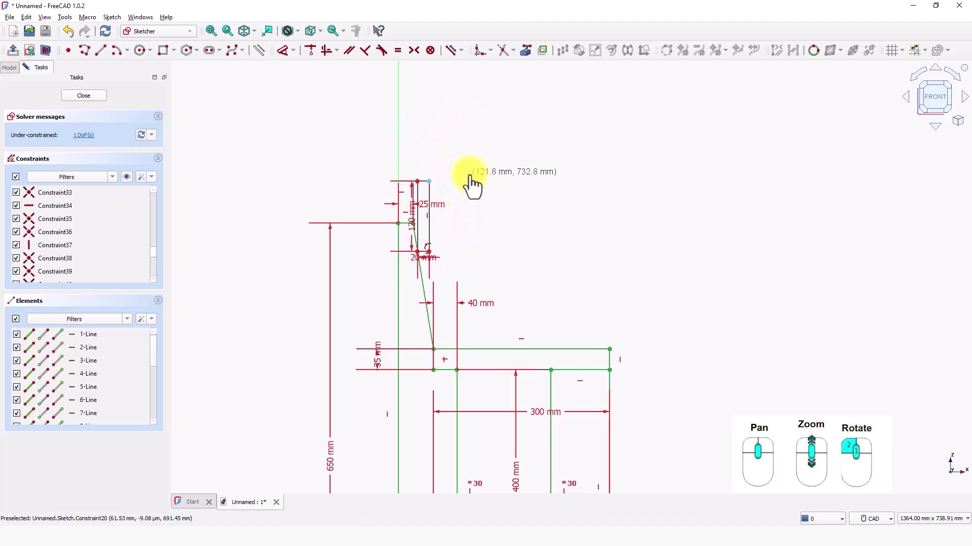
{"action": "scroll", "coordinate": [397, 231], "scroll_direction": "up", "scroll_amount": 5}
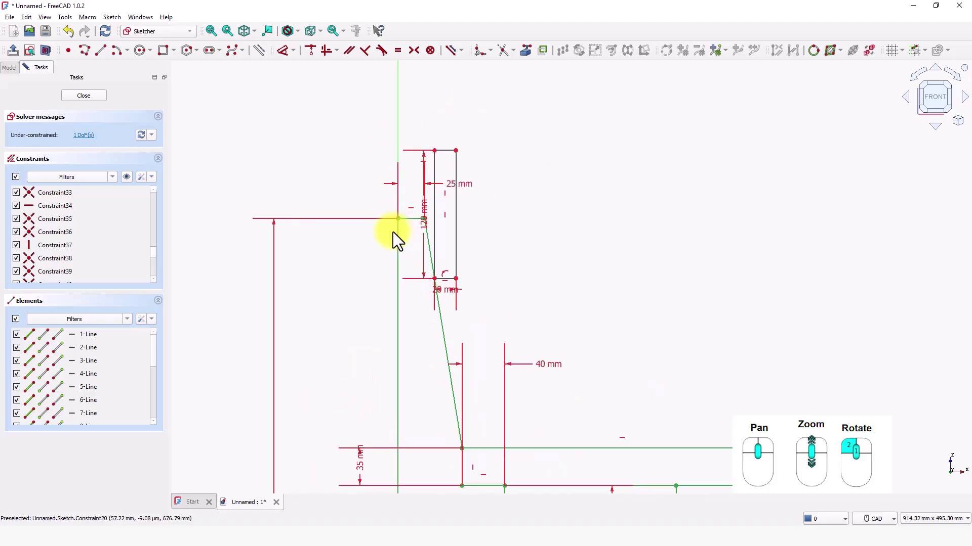
{"action": "scroll", "coordinate": [499, 306], "scroll_direction": "up", "scroll_amount": 2}
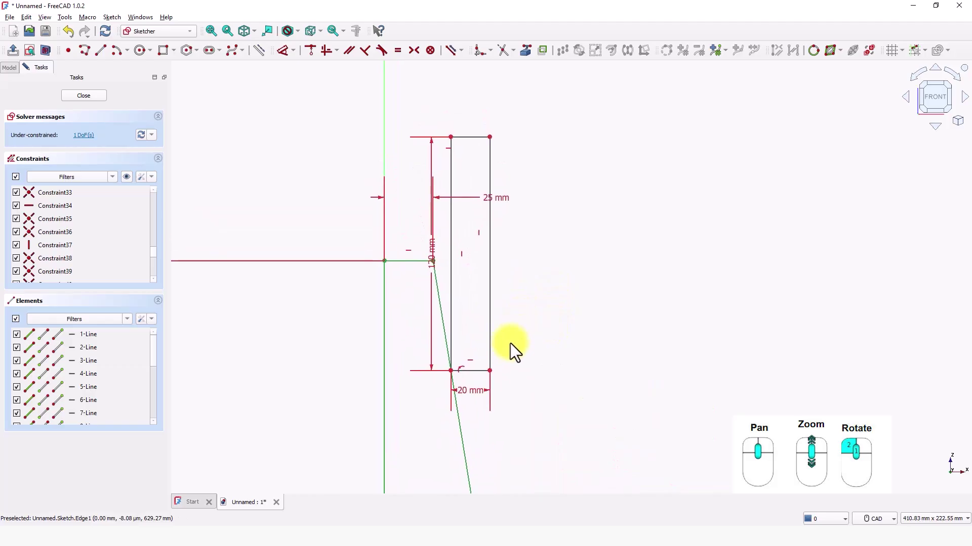
- Delete the horizontal and vertical constraints from all four sides of the backrest rectangle
{"action": "left_click", "coordinate": [469, 362]}
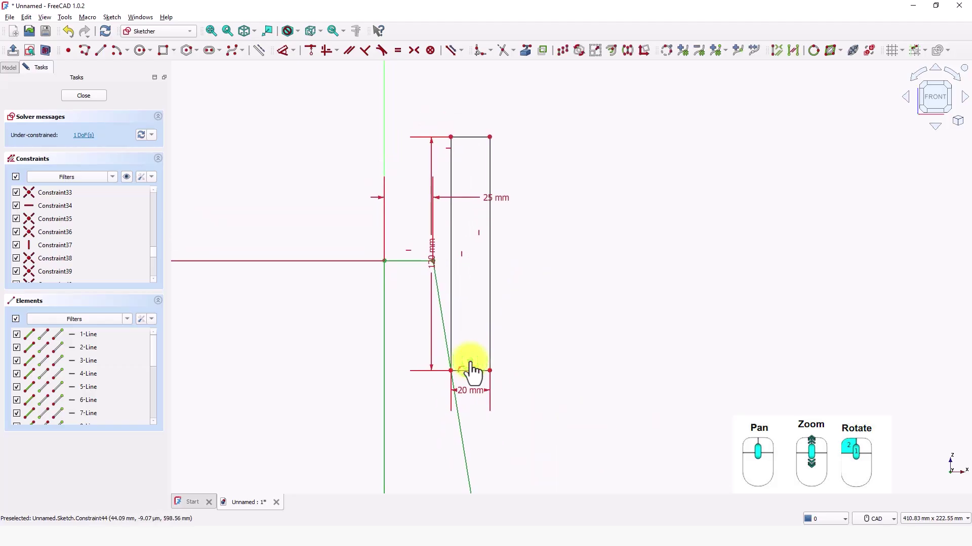
{"action": "left_click", "coordinate": [462, 254]}
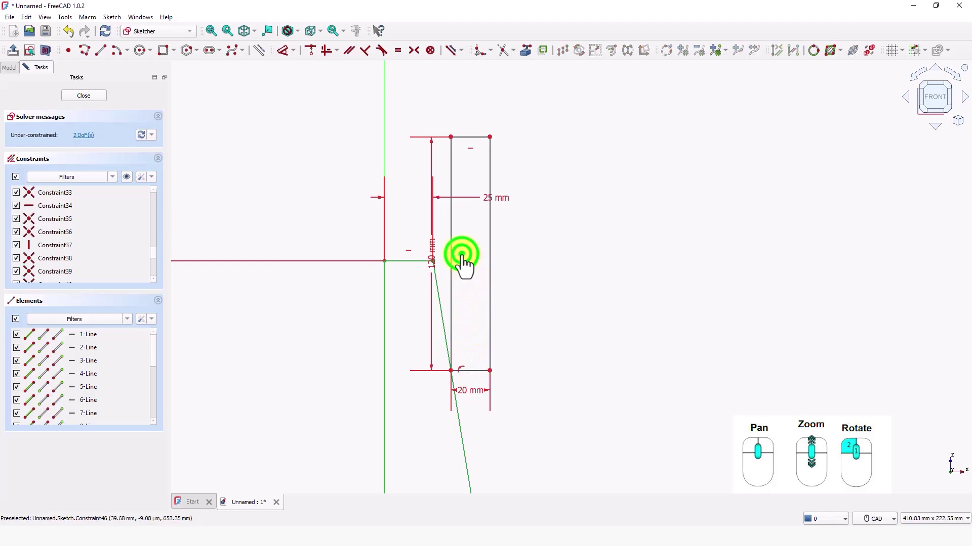
{"action": "key", "text": "Delete"}
{"action": "left_click", "coordinate": [479, 254]}
{"action": "key", "text": "Delete"}
{"action": "left_click", "coordinate": [471, 148]}
{"action": "key", "text": "Delete"}
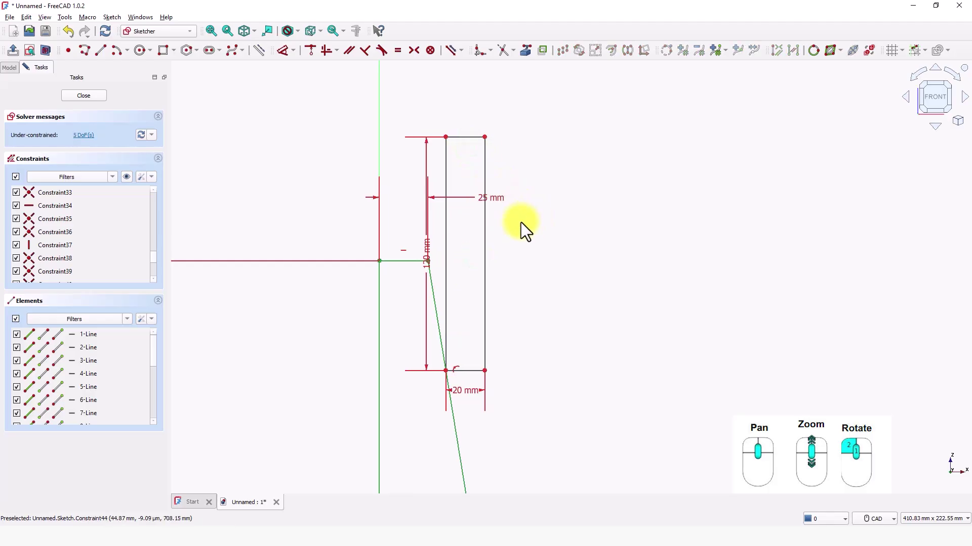
- Constrain the backrest's two long sides parallel to each other, and its two short ends parallel to each other
{"action": "left_click", "coordinate": [350, 51]}
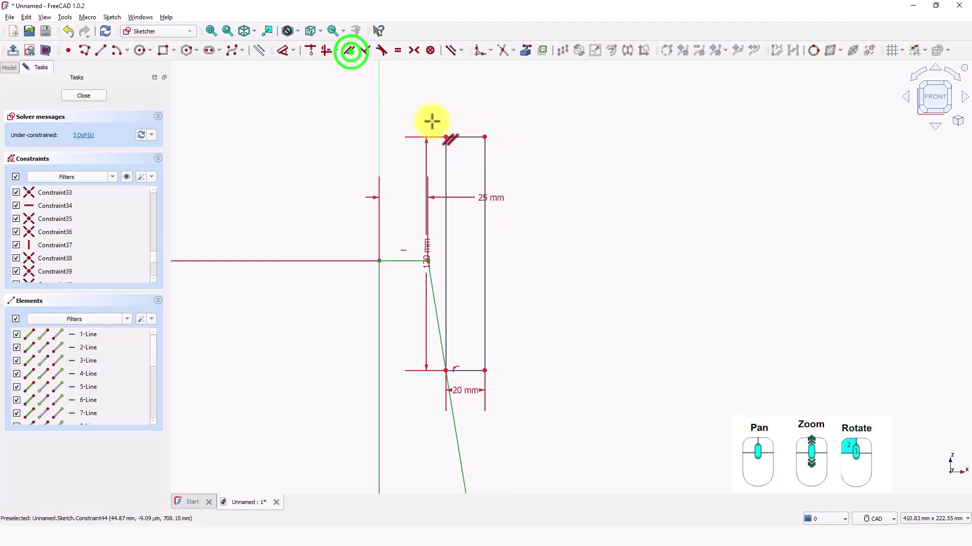
{"action": "left_click", "coordinate": [447, 175]}
{"action": "left_click", "coordinate": [485, 174]}
{"action": "left_click", "coordinate": [463, 137]}
{"action": "left_click", "coordinate": [473, 370]}
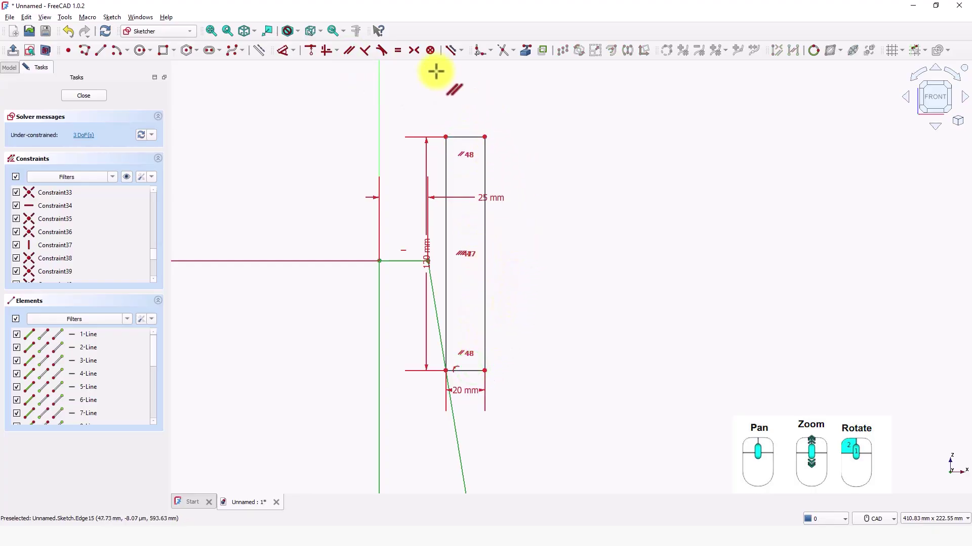
- Constrain the backrest's upper end perpendicular to its long outer side, and tilt the rectangle by its upper outer corner
{"action": "left_click", "coordinate": [365, 51]}
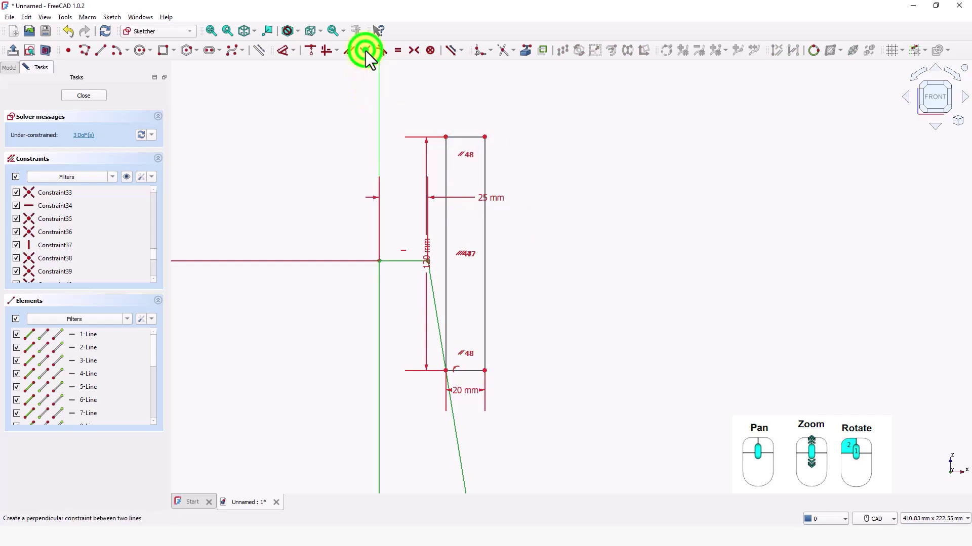
{"action": "left_click", "coordinate": [475, 138]}
{"action": "left_click", "coordinate": [484, 152]}
{"action": "right_click", "coordinate": [535, 153]}
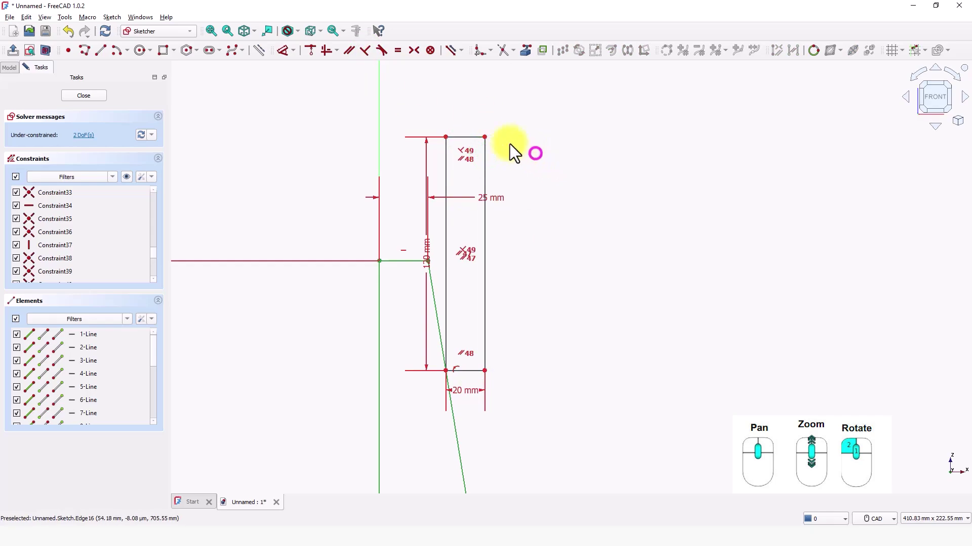
{"action": "mouse_move", "coordinate": [485, 137]}
{"action": "left_mouse_down"}
{"action": "mouse_move", "coordinate": [529, 163]}
{"action": "mouse_move", "coordinate": [487, 133]}
{"action": "mouse_move", "coordinate": [534, 150]}
{"action": "mouse_move", "coordinate": [518, 138]}
{"action": "mouse_move", "coordinate": [529, 153]}
{"action": "left_mouse_up"}
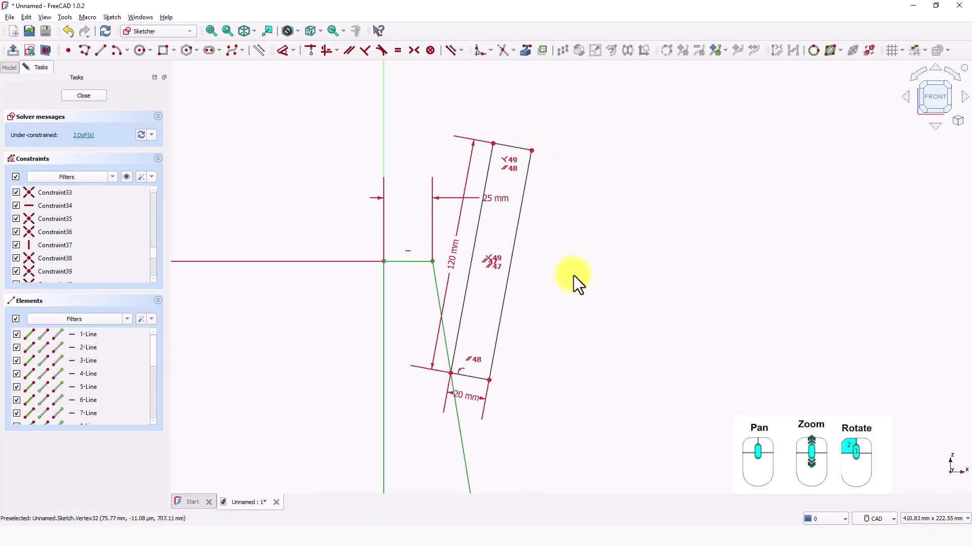
{"action": "middle_click_drag", "start_coordinate": [573, 275], "coordinate": [579, 273]}
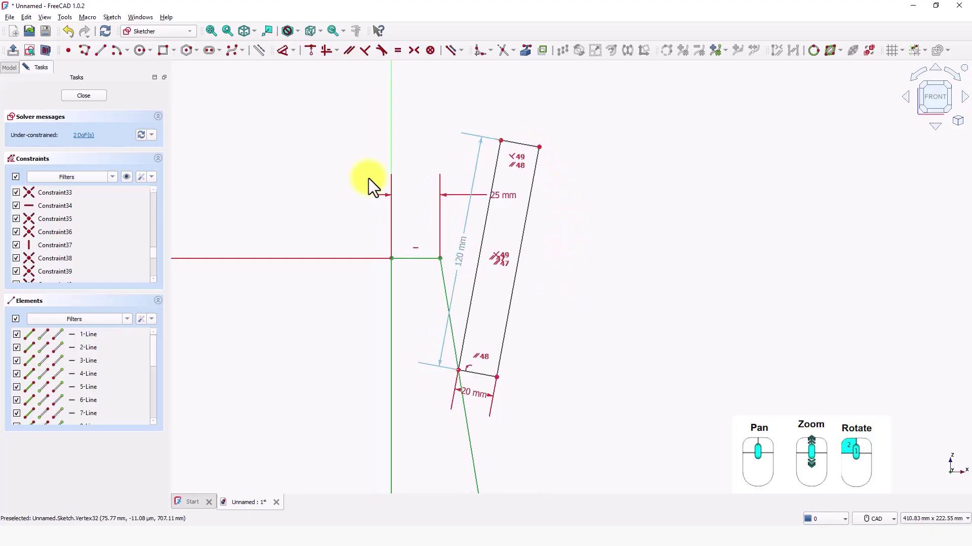
- Dimension the distance from the back leg's slanted-edge upper end to the backrest's lower inner corner as 70 mm
{"action": "left_click", "coordinate": [281, 50]}
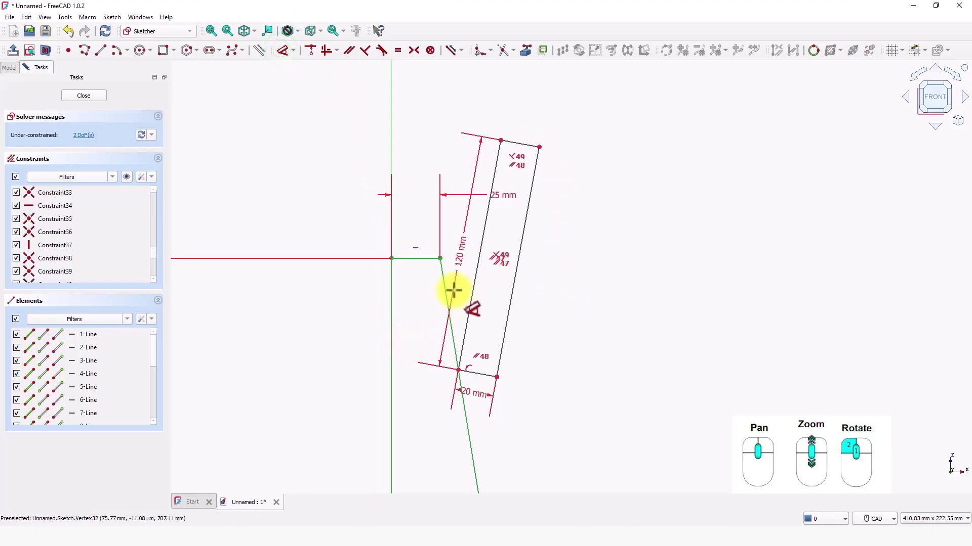
{"action": "left_click", "coordinate": [440, 258]}
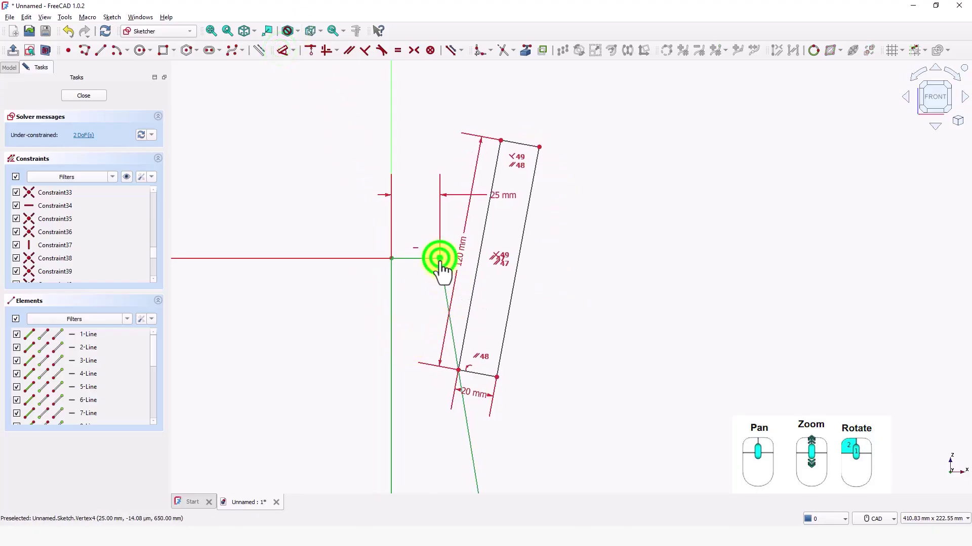
{"action": "left_click", "coordinate": [458, 369]}
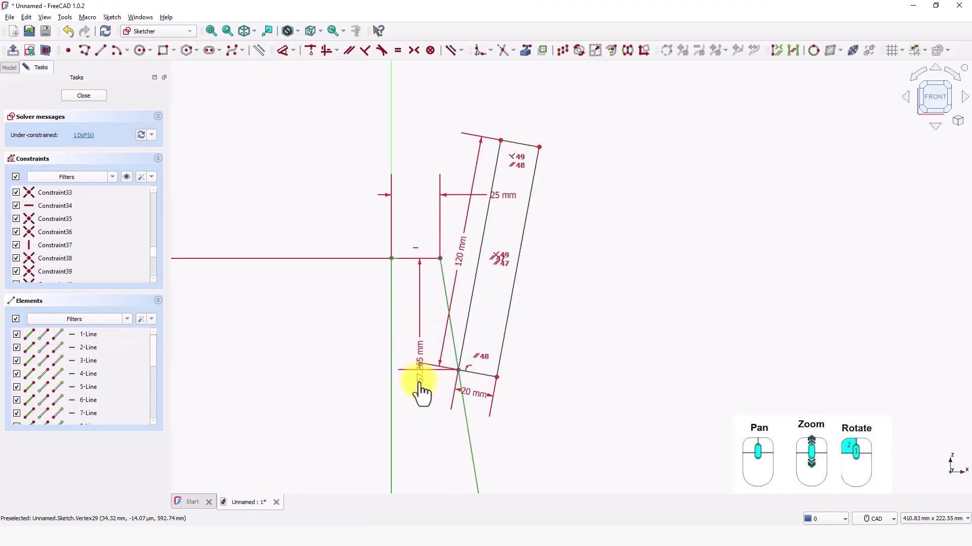
{"action": "left_click", "coordinate": [424, 438]}
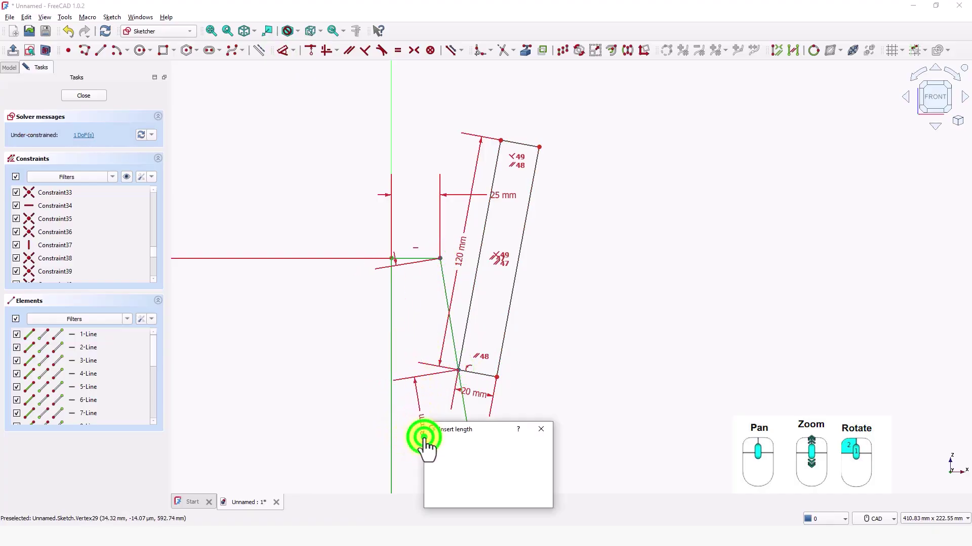
{"action": "type", "text": "70"}
{"action": "key", "text": "Return"}
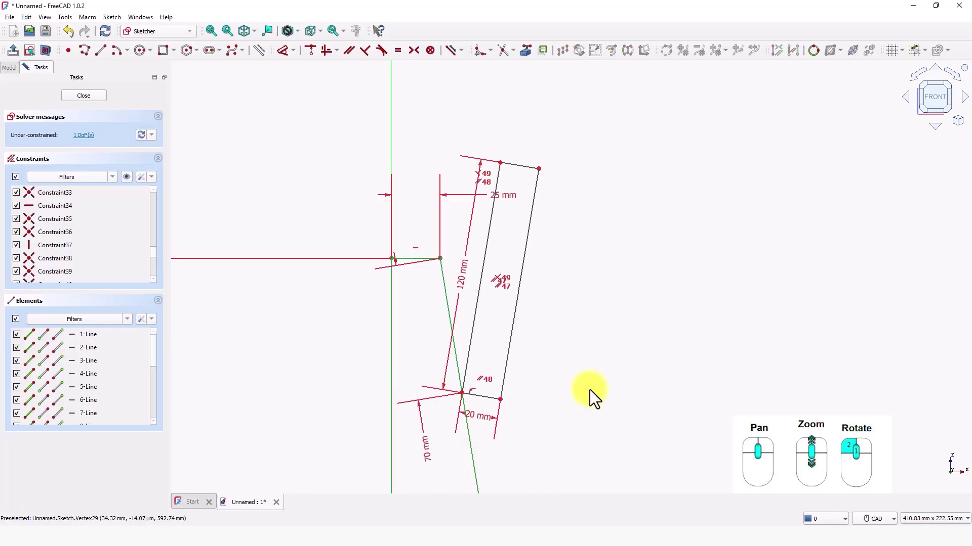
{"action": "middle_click_drag", "start_coordinate": [551, 387], "coordinate": [533, 354]}
{"action": "left_click", "coordinate": [547, 293]}
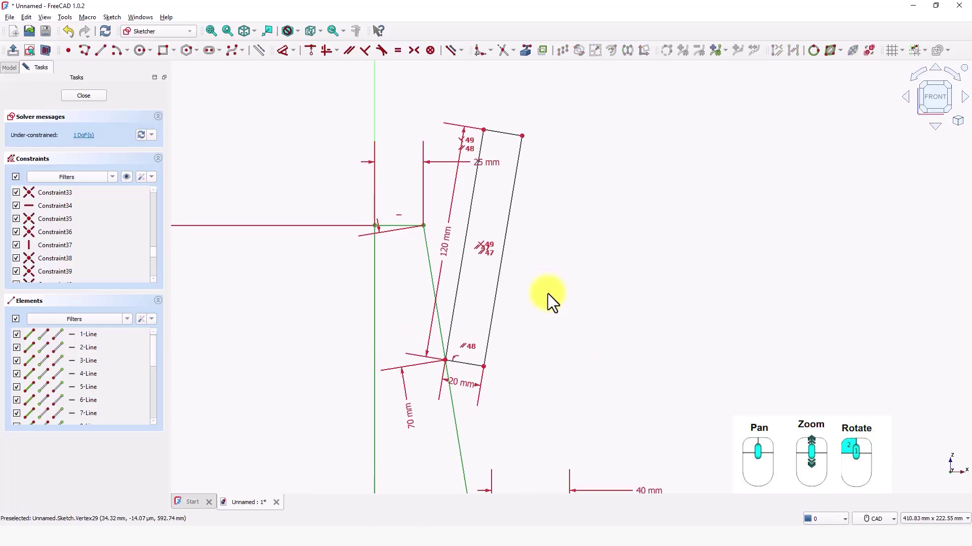
- Constrain the upper end of the back leg's slanted edge onto the backrest's long inner side, and end the command
{"action": "left_click", "coordinate": [313, 52]}
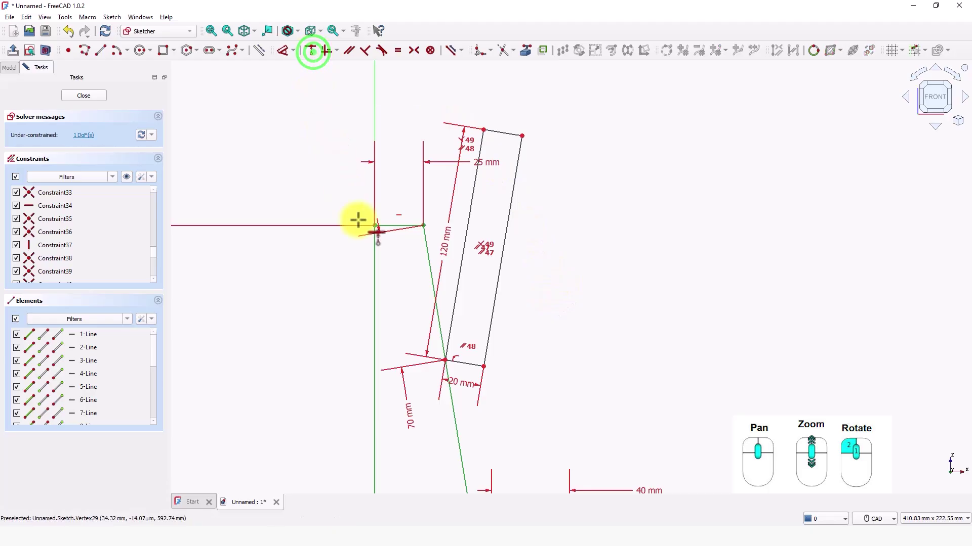
{"action": "left_click", "coordinate": [468, 225]}
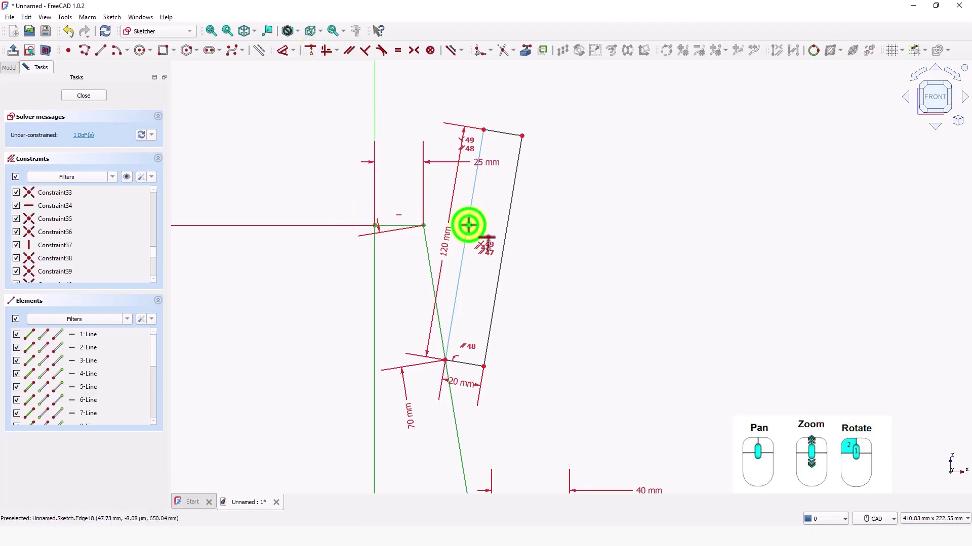
{"action": "left_click", "coordinate": [423, 226]}
{"action": "right_click", "coordinate": [506, 223]}
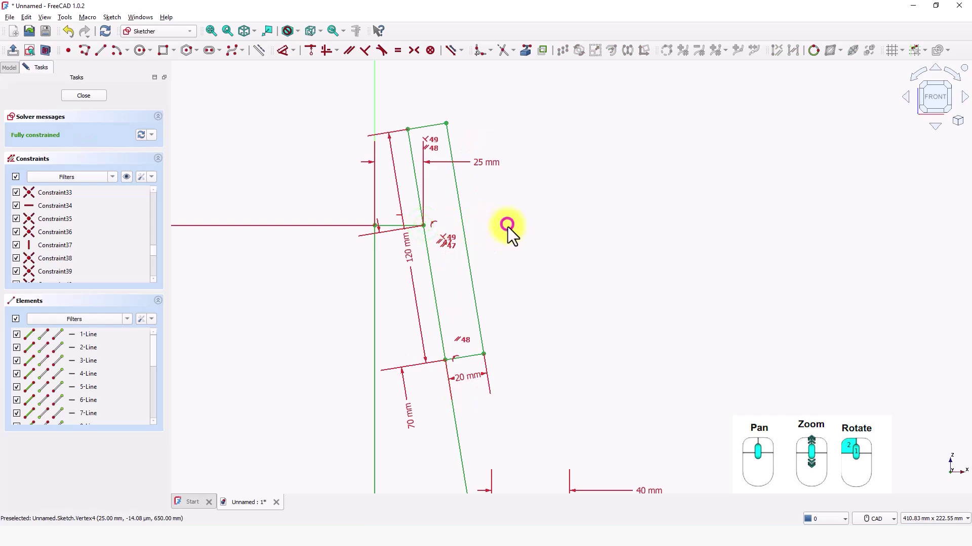
- Close the chair sketch and show the whole outline in the 3D view
{"action": "scroll", "coordinate": [518, 256], "scroll_direction": "down", "scroll_amount": 3}
{"action": "scroll", "coordinate": [498, 200], "scroll_direction": "down", "scroll_amount": 3}
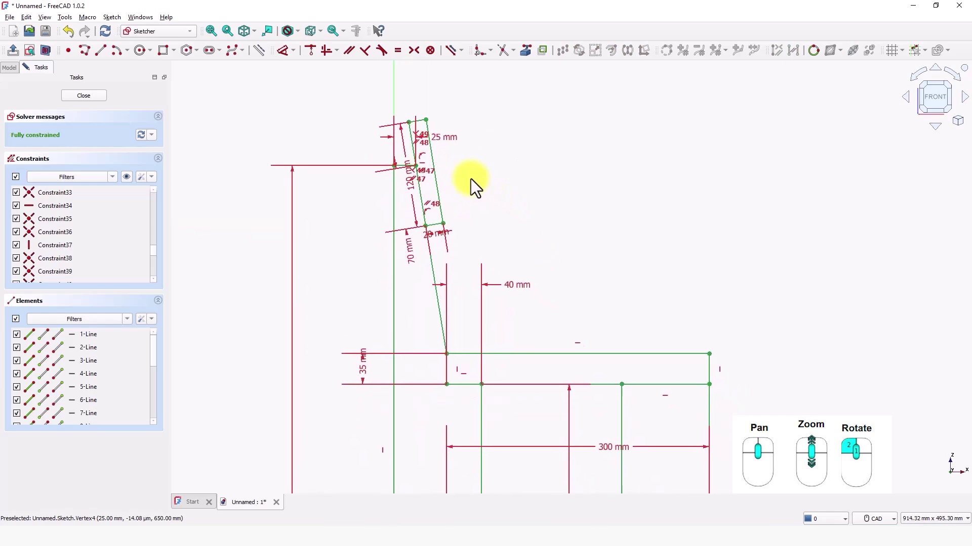
{"action": "scroll", "coordinate": [496, 197], "scroll_direction": "down", "scroll_amount": 3}
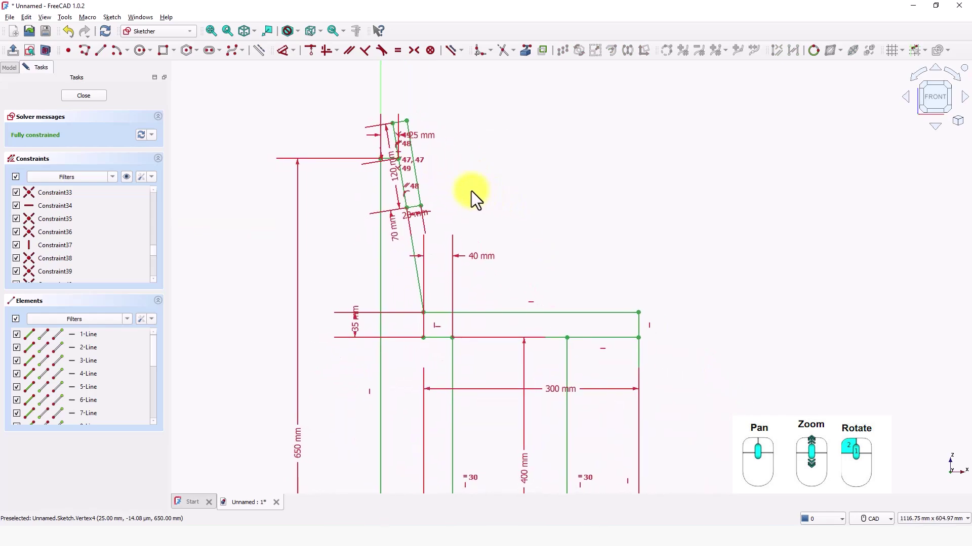
{"action": "scroll", "coordinate": [481, 182], "scroll_direction": "down", "scroll_amount": 2}
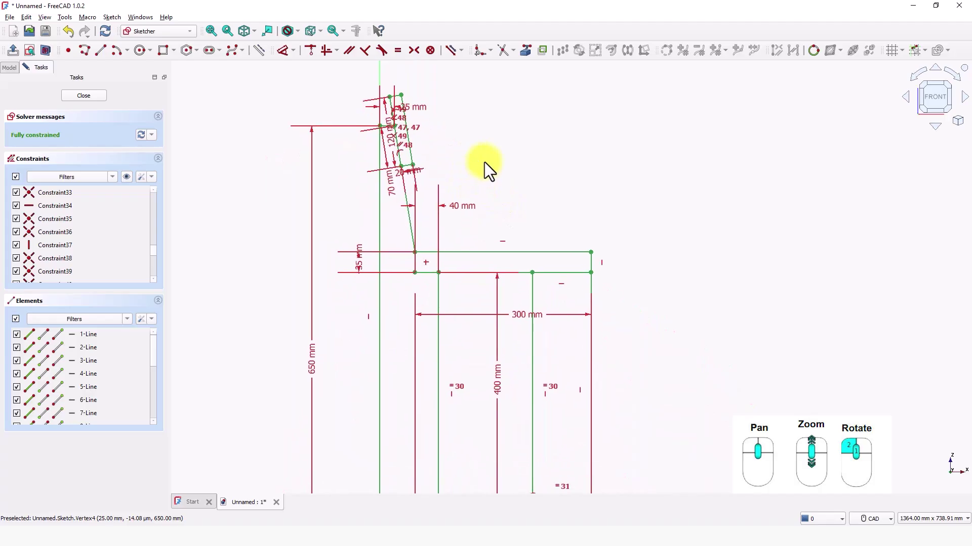
{"action": "scroll", "coordinate": [501, 173], "scroll_direction": "down", "scroll_amount": 1}
{"action": "middle_click_drag", "start_coordinate": [502, 174], "coordinate": [496, 176]}
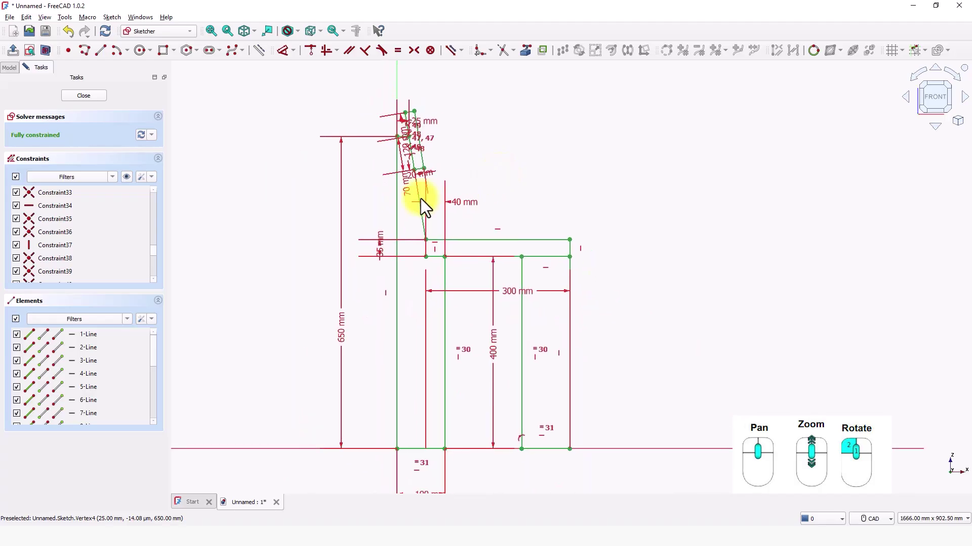
{"action": "left_click", "coordinate": [91, 96]}
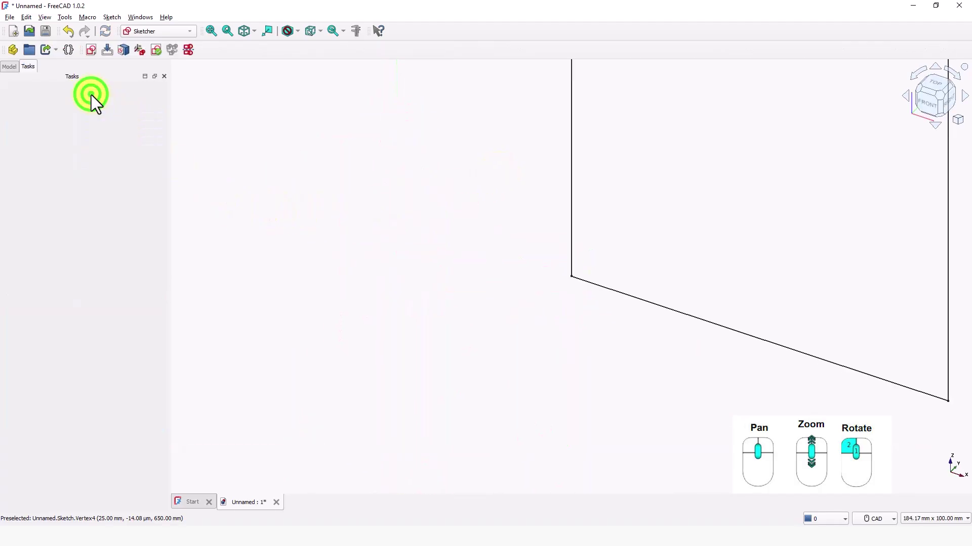
{"action": "right_click", "coordinate": [499, 295]}
{"action": "left_click", "coordinate": [527, 316]}
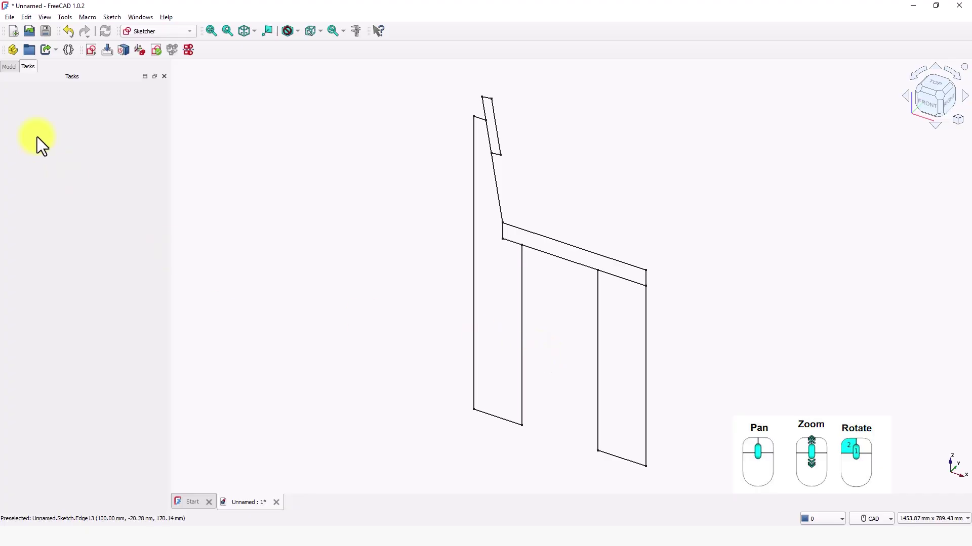
- Switch to the Part Design workbench and rename the sketch as MASTER SKETCH
{"action": "left_click", "coordinate": [180, 31]}
{"action": "left_click", "coordinate": [165, 102]}
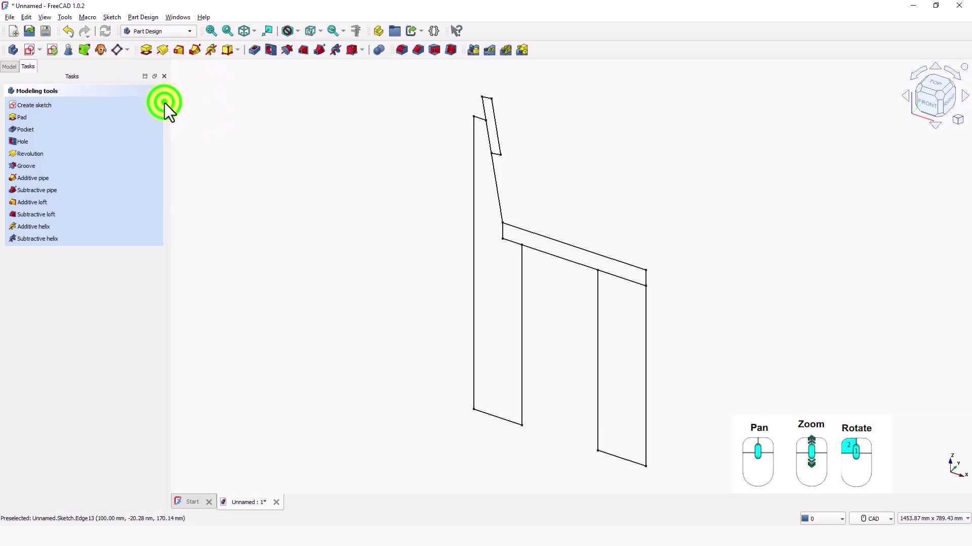
{"action": "left_click", "coordinate": [8, 66]}
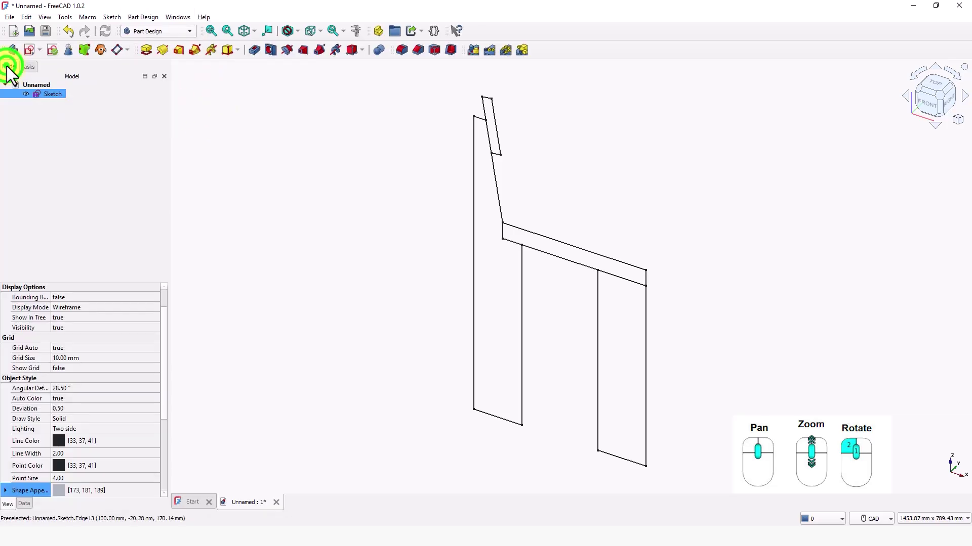
{"action": "left_click", "coordinate": [54, 94]}
{"action": "key", "text": "F2"}
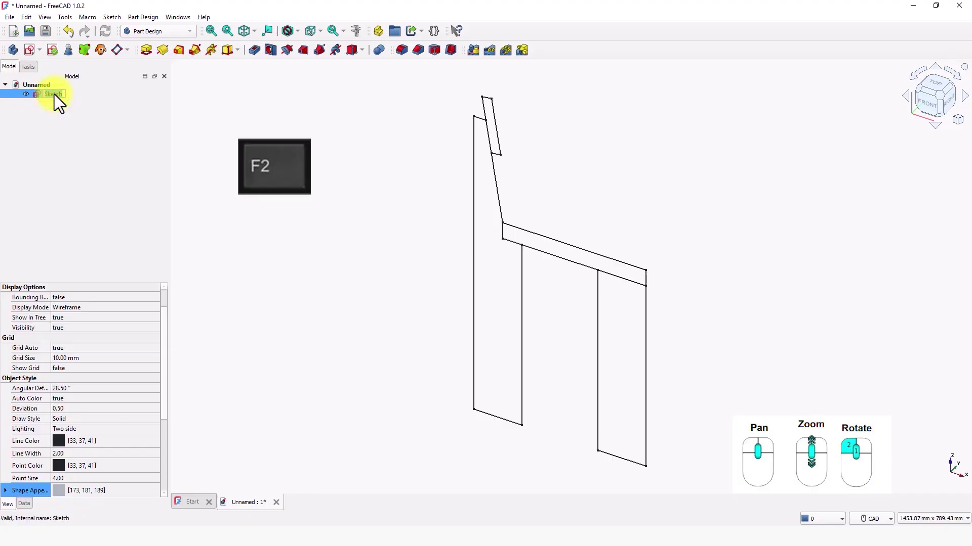
{"action": "type", "text": "MASTER SKETCH"}
{"action": "key", "text": "Return"}
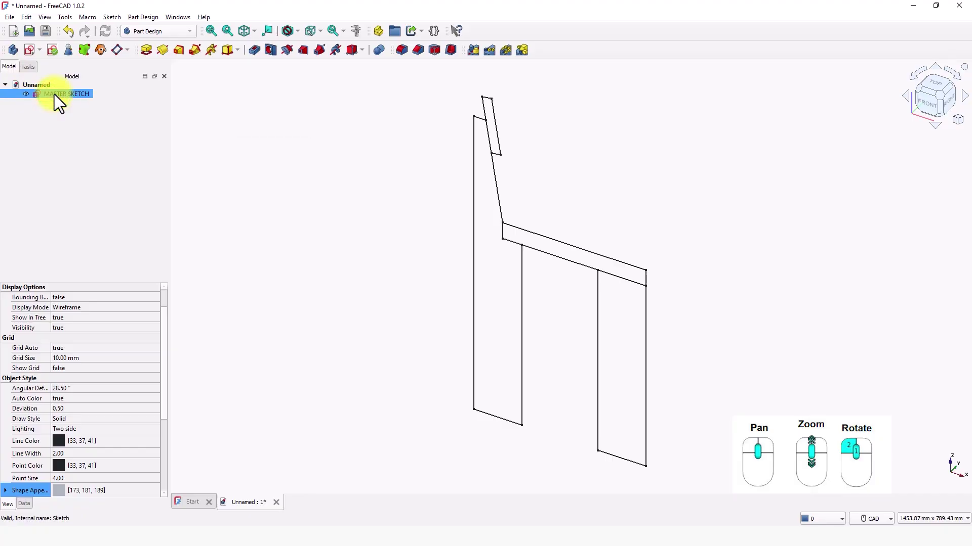
{"action": "left_click", "coordinate": [53, 181]}
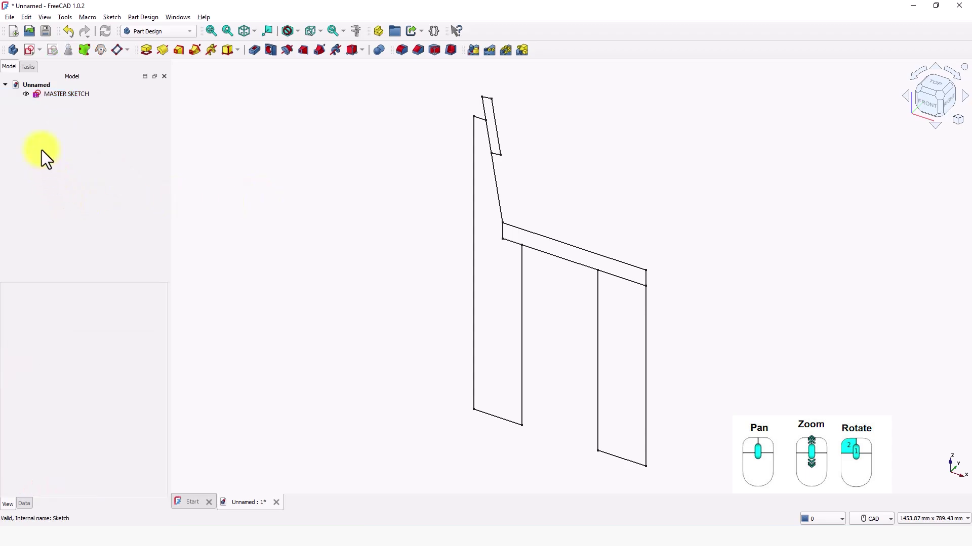
- Create a new body, rename it LEFT BACK, and check that it is the active body
{"action": "left_click", "coordinate": [11, 50]}
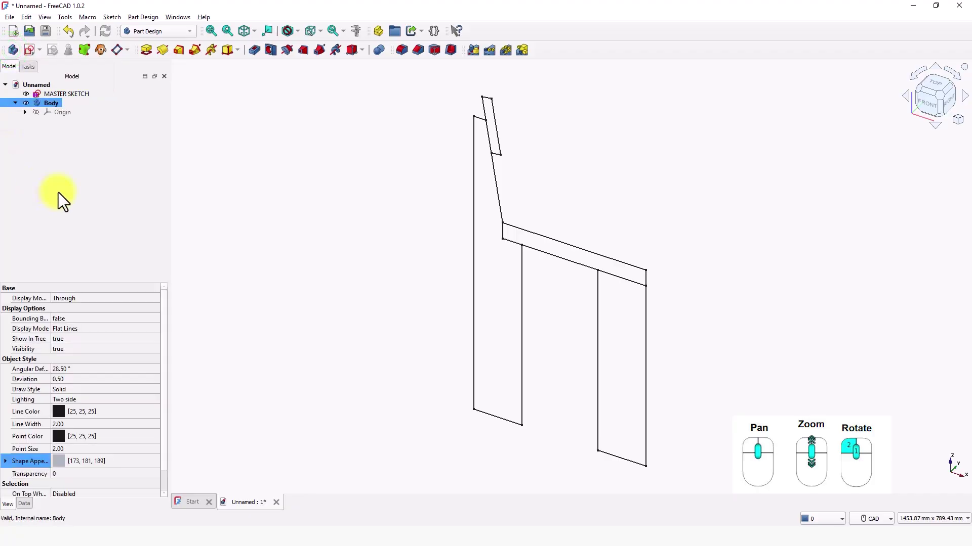
{"action": "left_click", "coordinate": [59, 169]}
{"action": "left_click", "coordinate": [53, 101]}
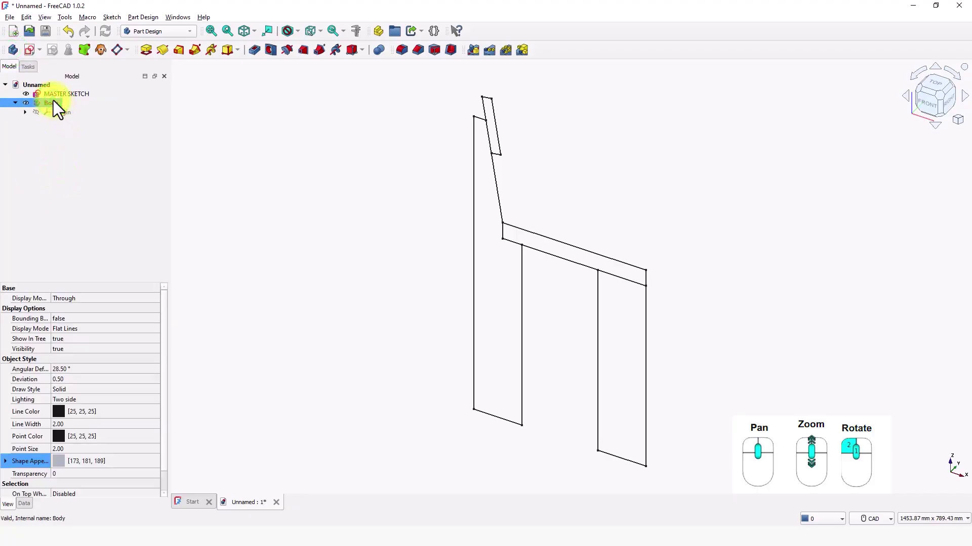
{"action": "type", "text": "LEFT"}
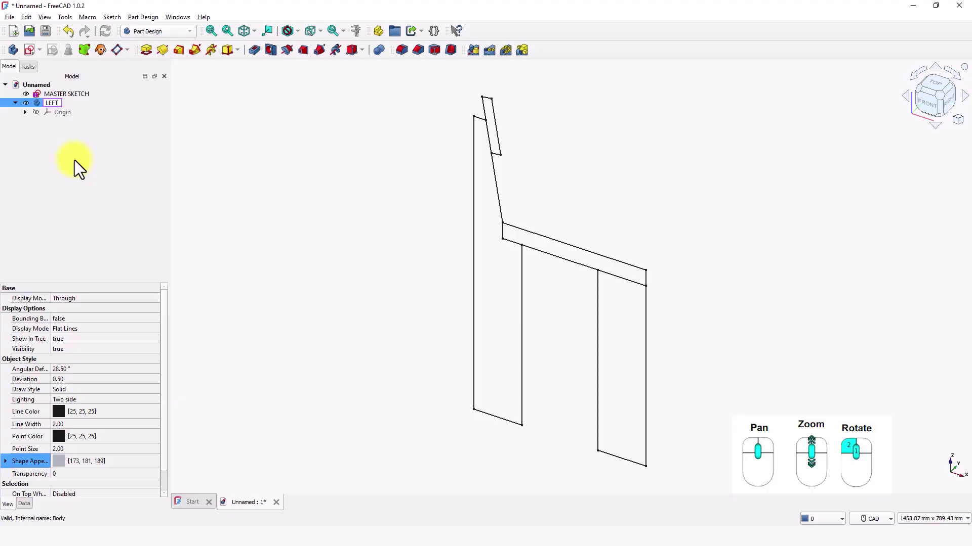
{"action": "key", "text": "ctrl+a"}
{"action": "type", "text": "BACK"}
{"action": "key", "text": "Return"}
{"action": "right_click", "coordinate": [71, 103]}
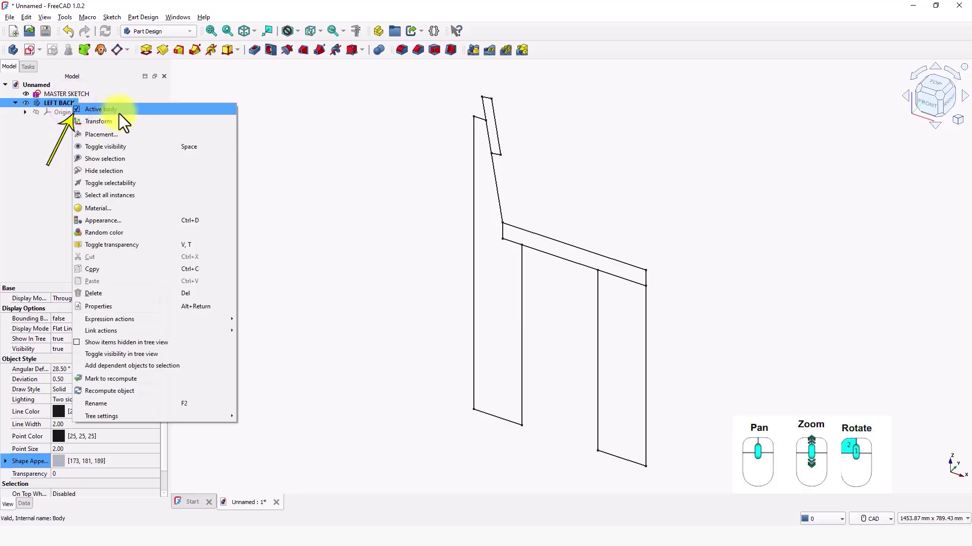
{"action": "left_click", "coordinate": [51, 130]}
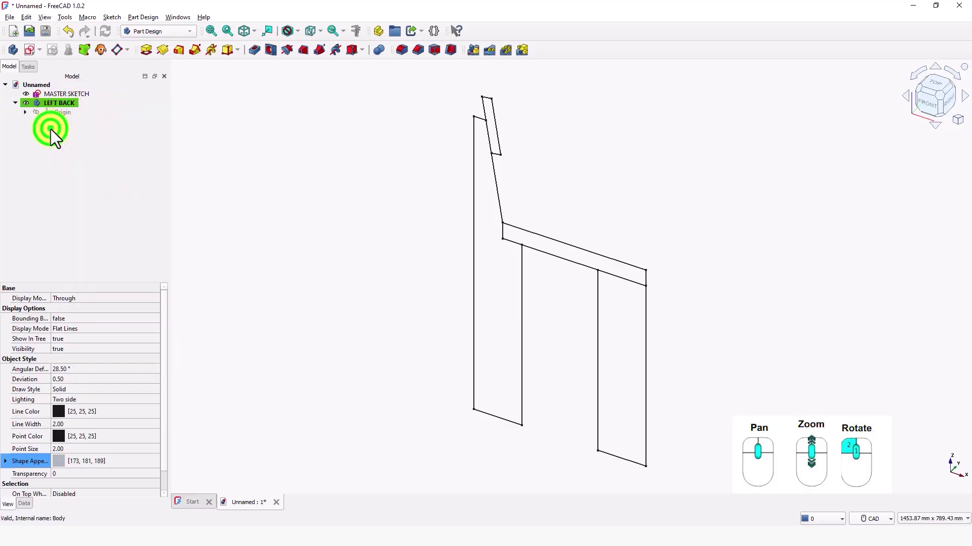
- Create a sub-shape binder in LEFT BACK from the seven master sketch edges that enclose the back leg
{"action": "left_click", "coordinate": [503, 426], "text": "ctrl"}
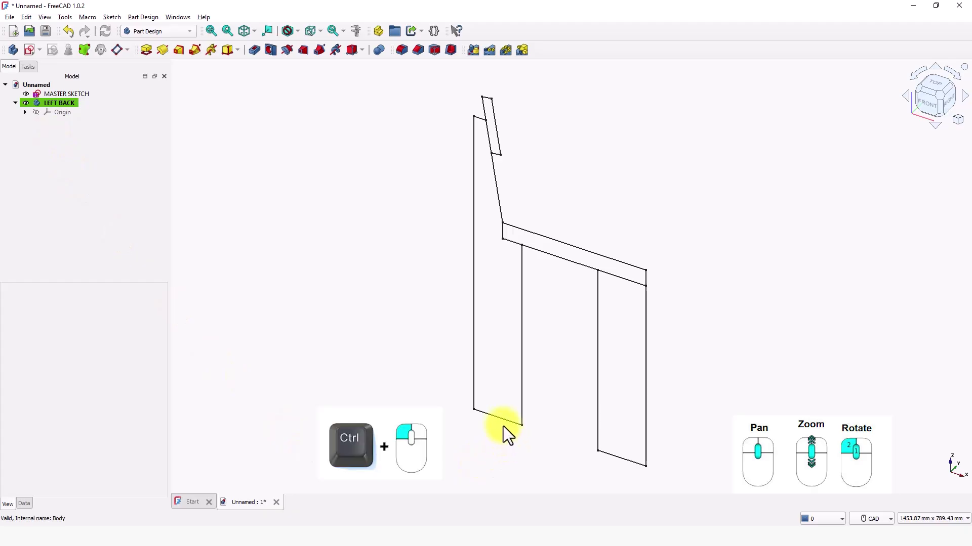
{"action": "left_click", "coordinate": [472, 384], "text": "ctrl"}
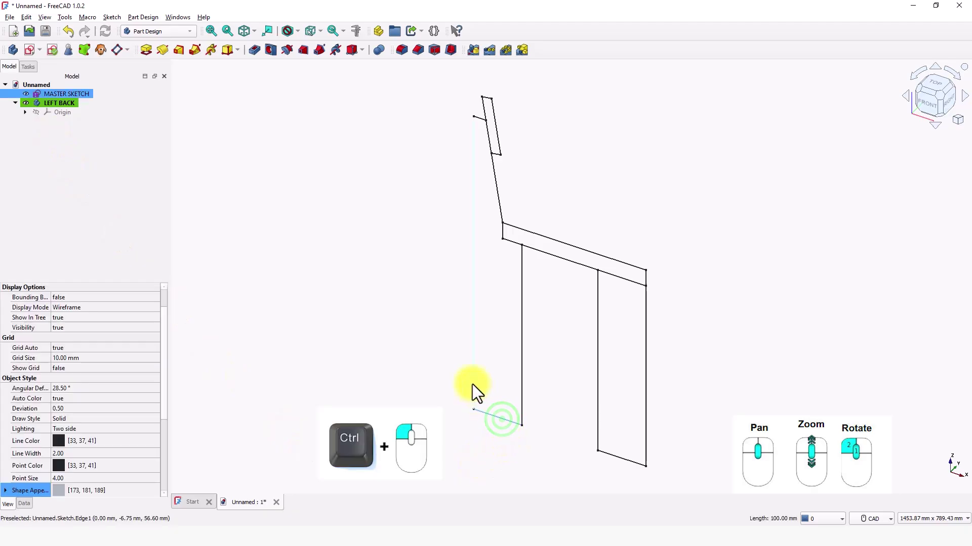
{"action": "left_click", "coordinate": [481, 117], "text": "ctrl"}
{"action": "left_click", "coordinate": [496, 183], "text": "ctrl"}
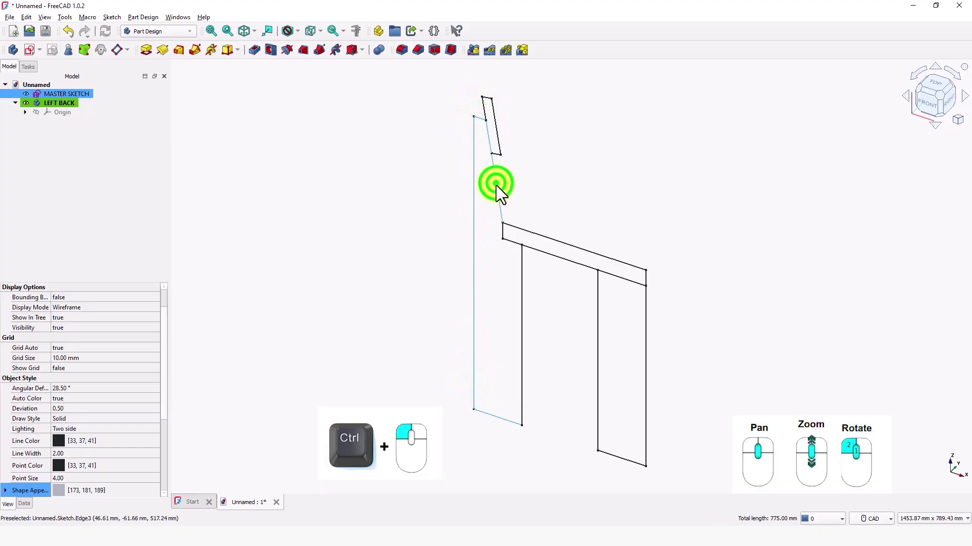
{"action": "left_click", "coordinate": [499, 228], "text": "ctrl"}
{"action": "left_click", "coordinate": [515, 244], "text": "ctrl"}
{"action": "left_click", "coordinate": [521, 277], "text": "ctrl"}
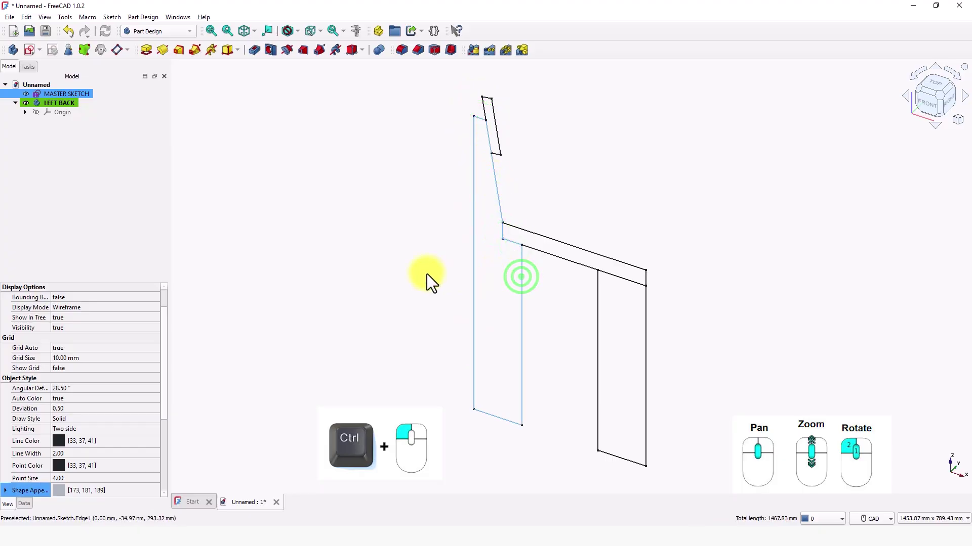
{"action": "left_click", "coordinate": [84, 50]}
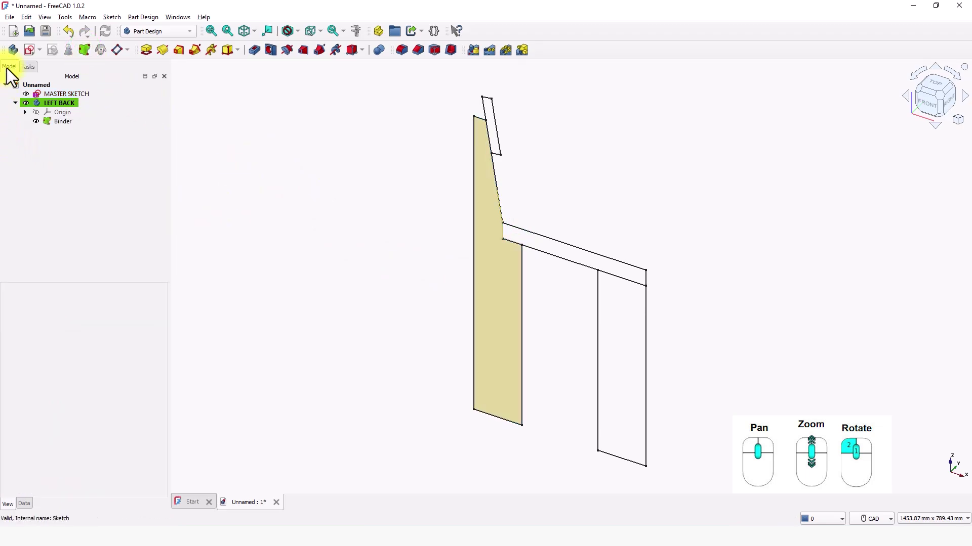
- Create a new body, rename it LEFT FRONT, and check that it is the active body
{"action": "left_click", "coordinate": [10, 49]}
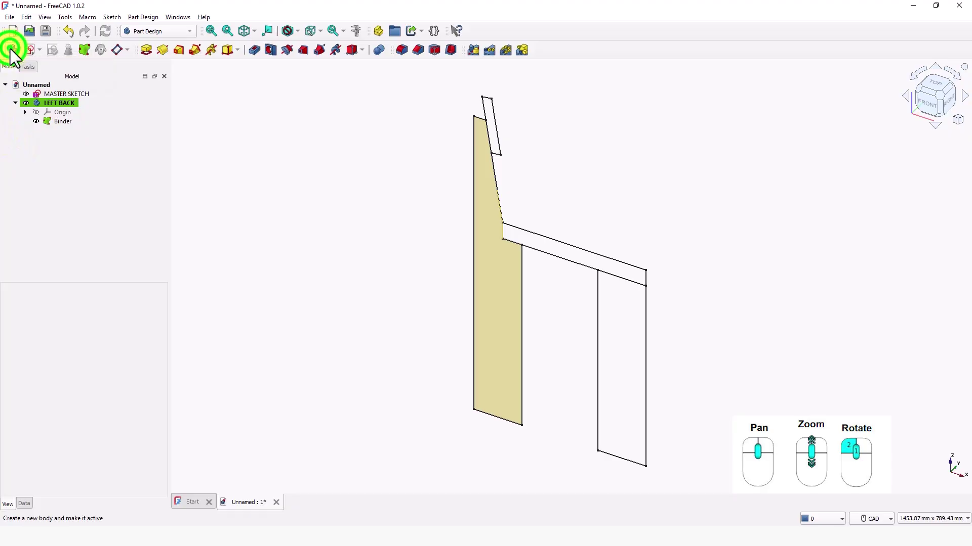
{"action": "left_click", "coordinate": [37, 111]}
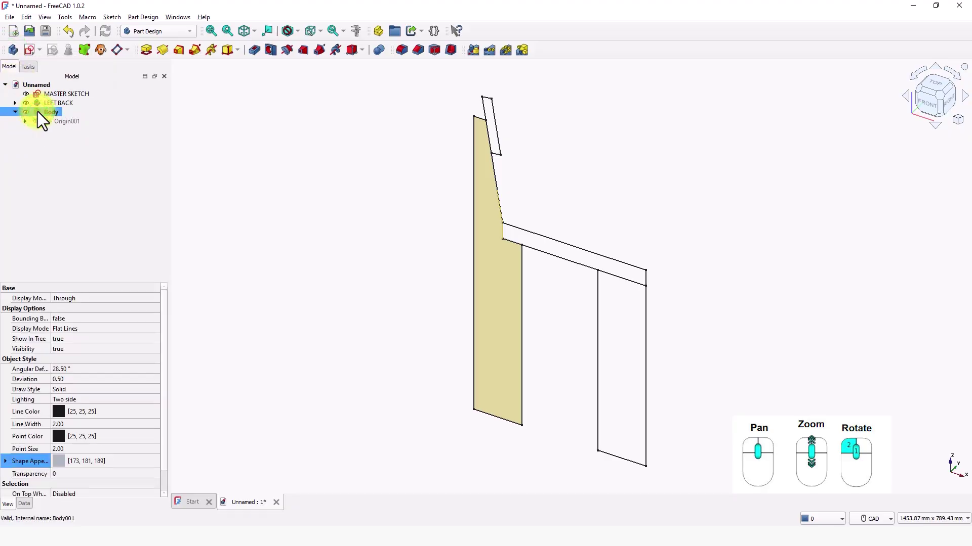
{"action": "type", "text": "LEFT FRONT"}
{"action": "key", "text": "Return"}
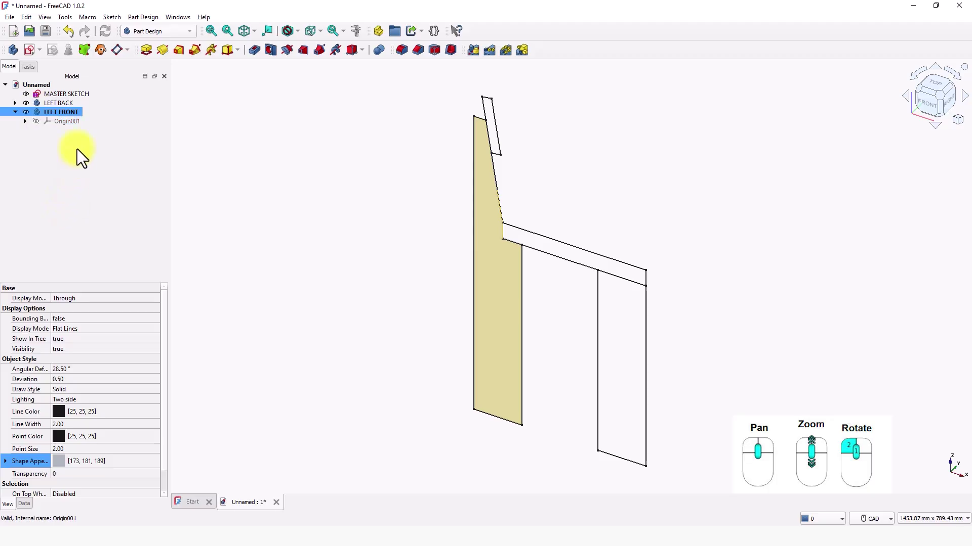
{"action": "right_click", "coordinate": [71, 113]}
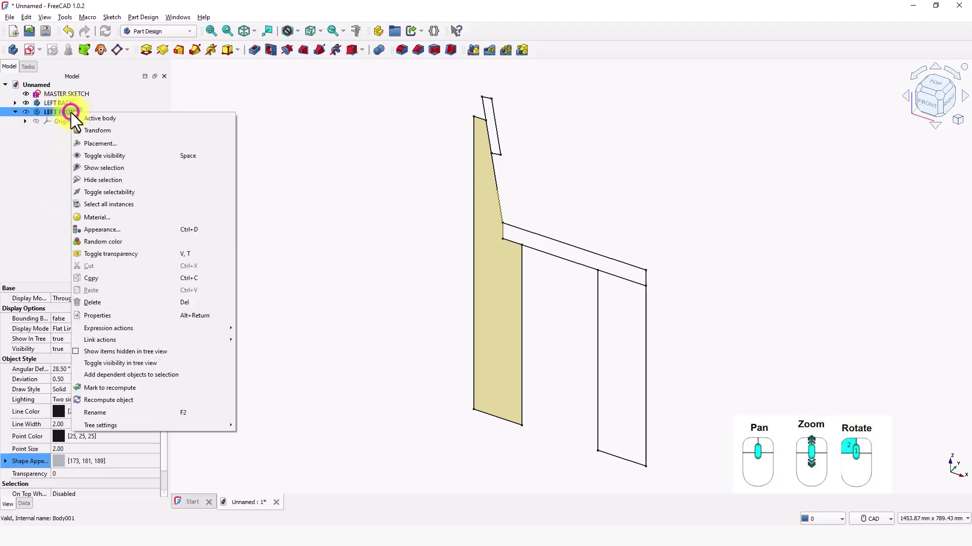
{"action": "left_click", "coordinate": [38, 111]}
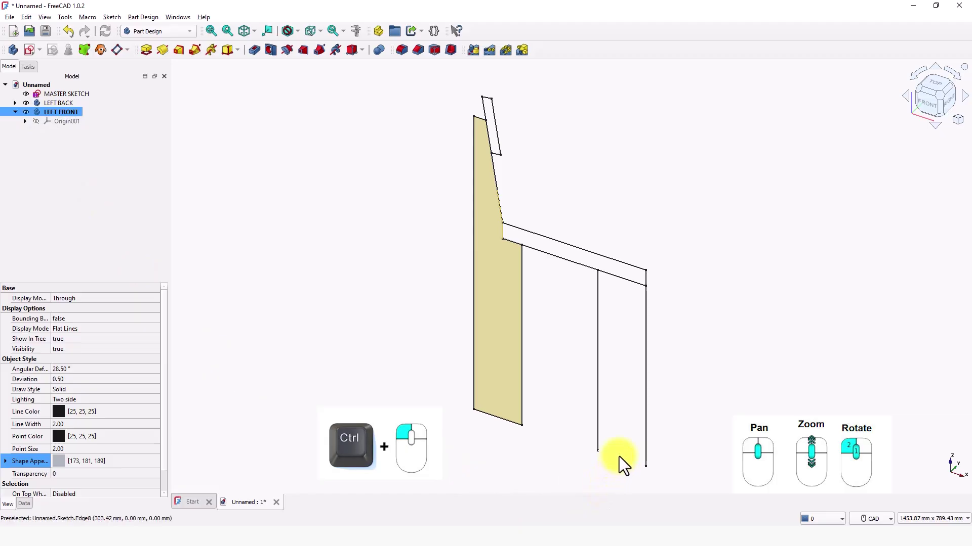
- Create a sub-shape binder in LEFT FRONT from the four master sketch edges of the front leg, and clear the selection
{"action": "left_click", "coordinate": [619, 457], "text": "ctrl"}
{"action": "left_click", "coordinate": [597, 424], "text": "ctrl"}
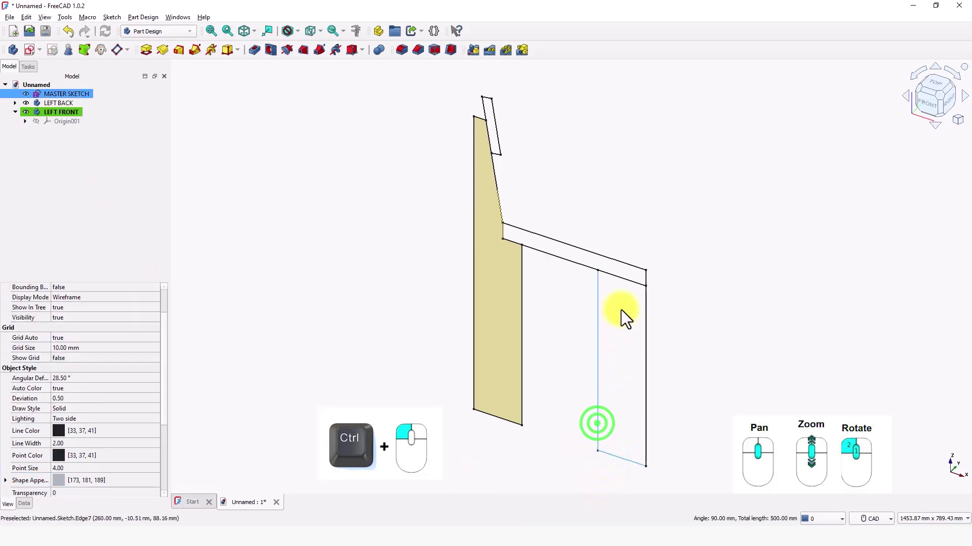
{"action": "left_click", "coordinate": [616, 277], "text": "ctrl"}
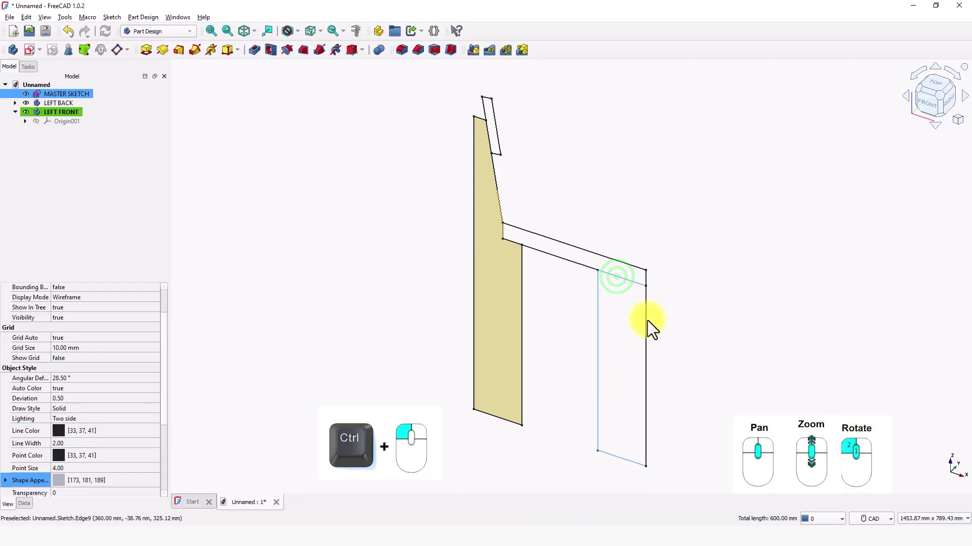
{"action": "left_click", "coordinate": [648, 320], "text": "ctrl"}
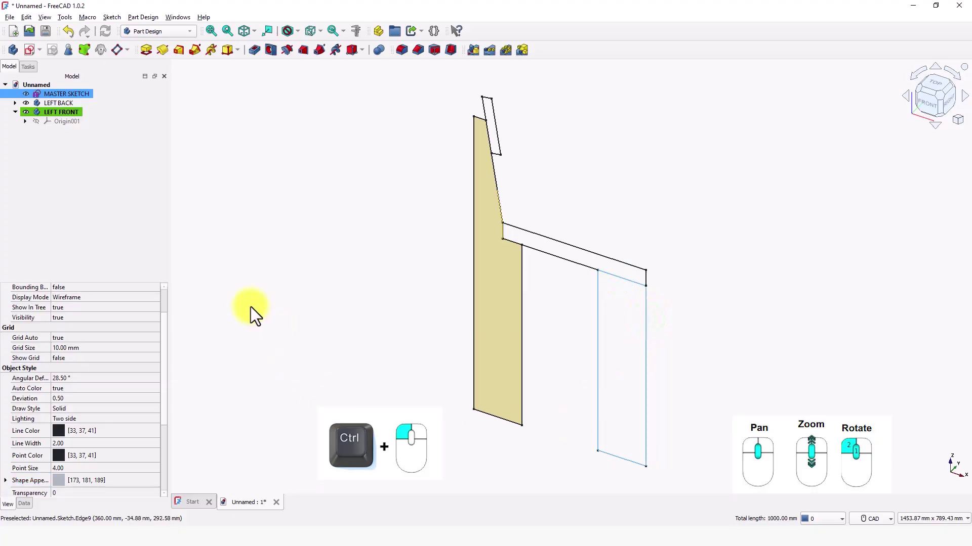
{"action": "left_click", "coordinate": [86, 53]}
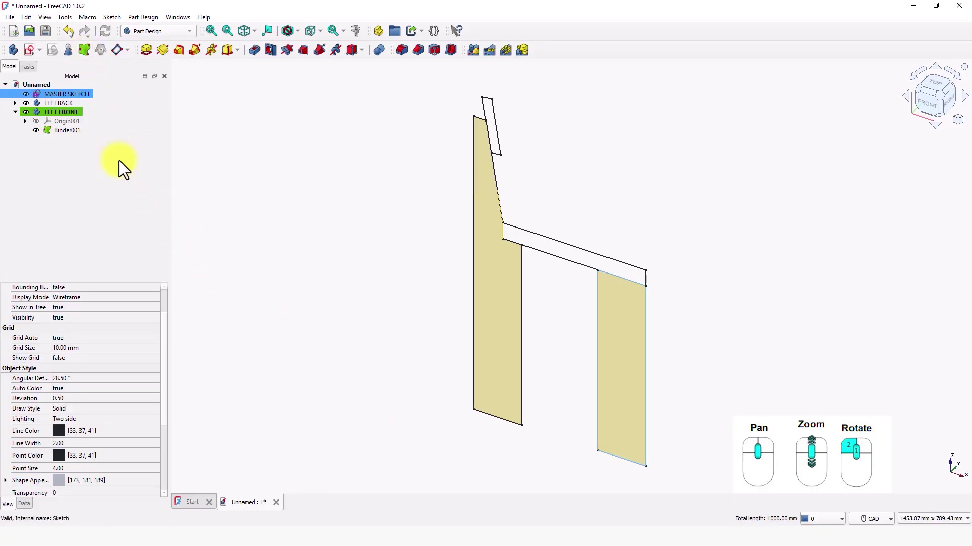
{"action": "left_click", "coordinate": [59, 167]}
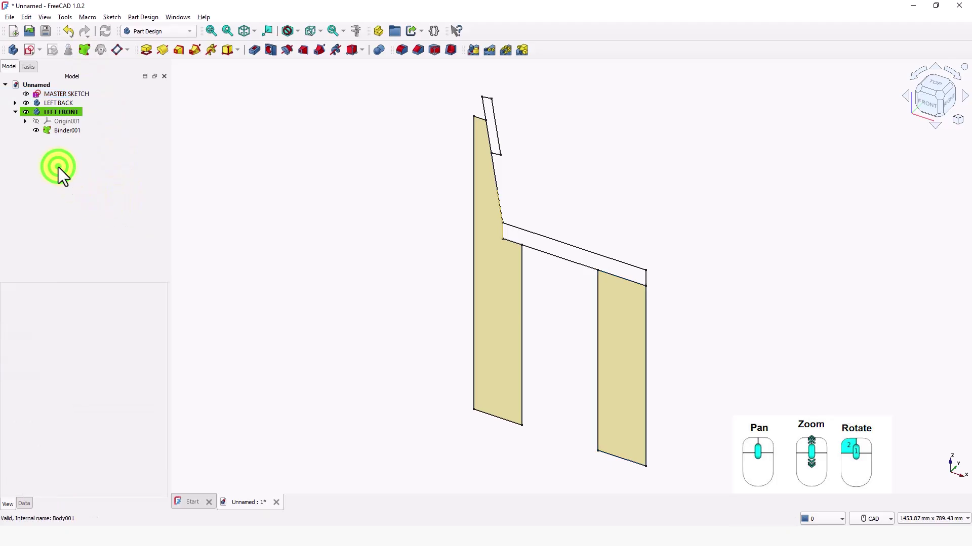
- Create another new body for the seat board and rename it SEAT
{"action": "left_click", "coordinate": [11, 48]}
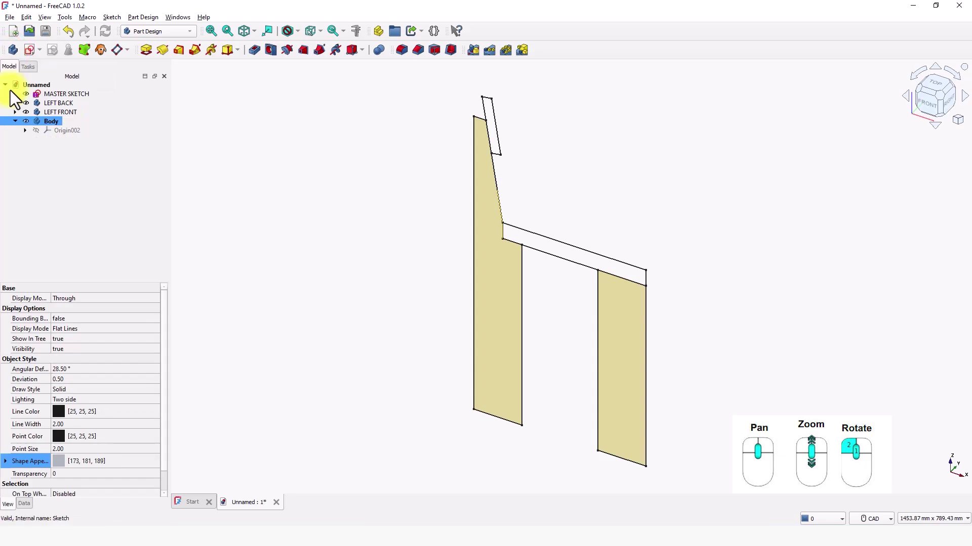
{"action": "left_click", "coordinate": [51, 121]}
{"action": "key", "text": "F2"}
{"action": "type", "text": "SEAT"}
{"action": "key", "text": "Return"}
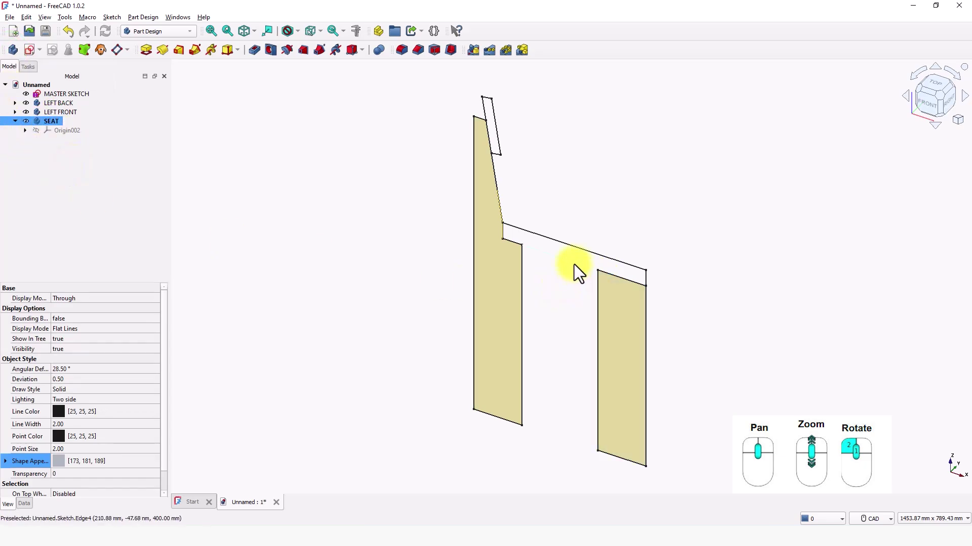
- Create a sub-shape binder in SEAT from all master sketch edges around the seat outline, and clear the selection
{"action": "left_click", "coordinate": [573, 264], "text": "ctrl"}
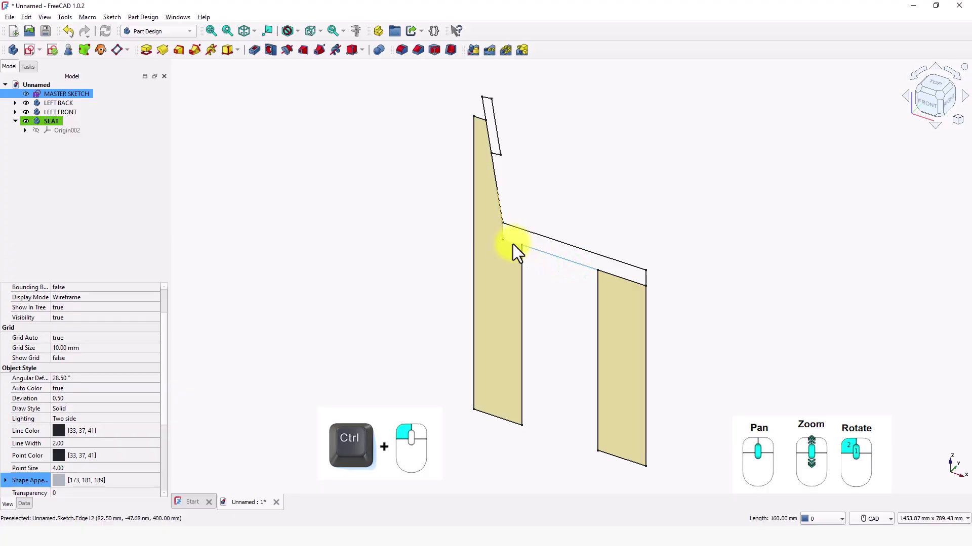
{"action": "left_click", "coordinate": [513, 228], "text": "ctrl"}
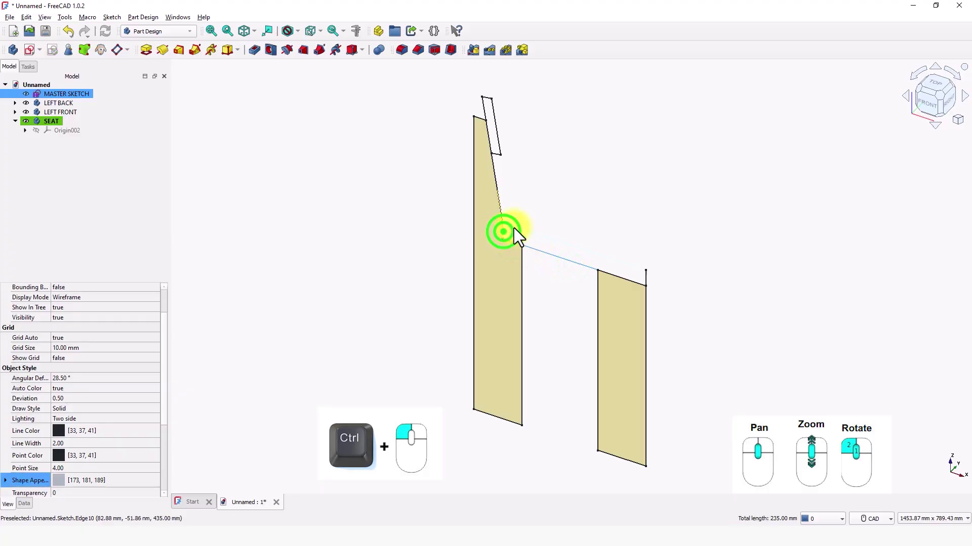
{"action": "left_click", "coordinate": [623, 278], "text": "ctrl"}
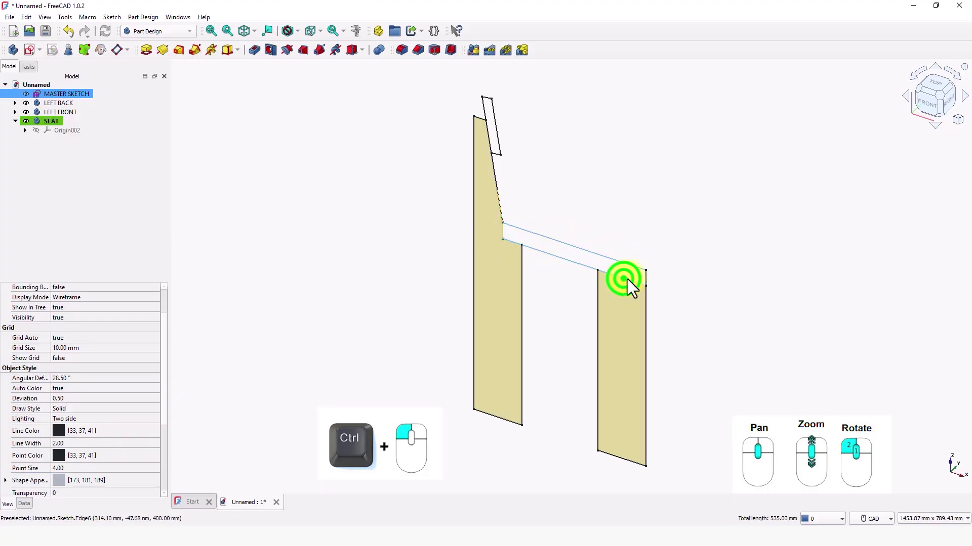
{"action": "left_click", "coordinate": [645, 279], "text": "ctrl"}
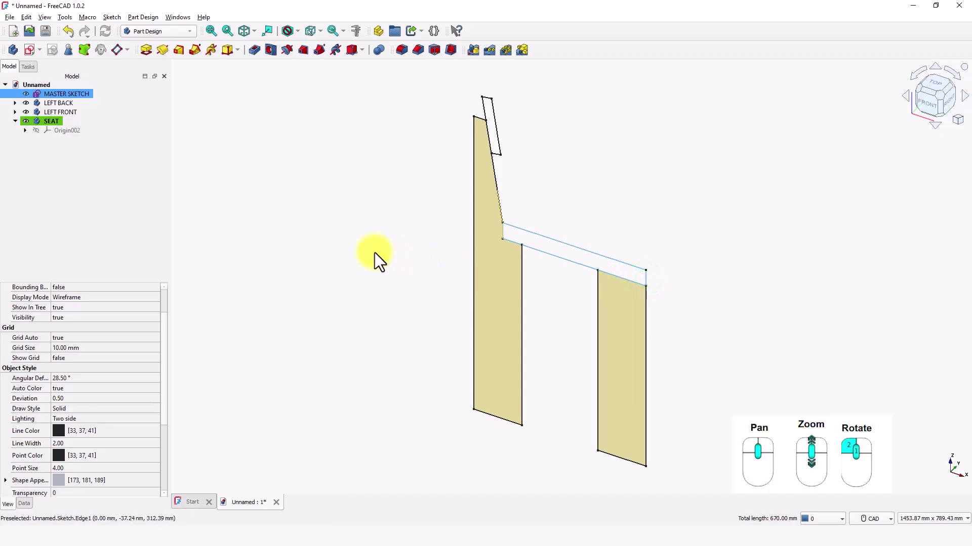
{"action": "left_click", "coordinate": [84, 49]}
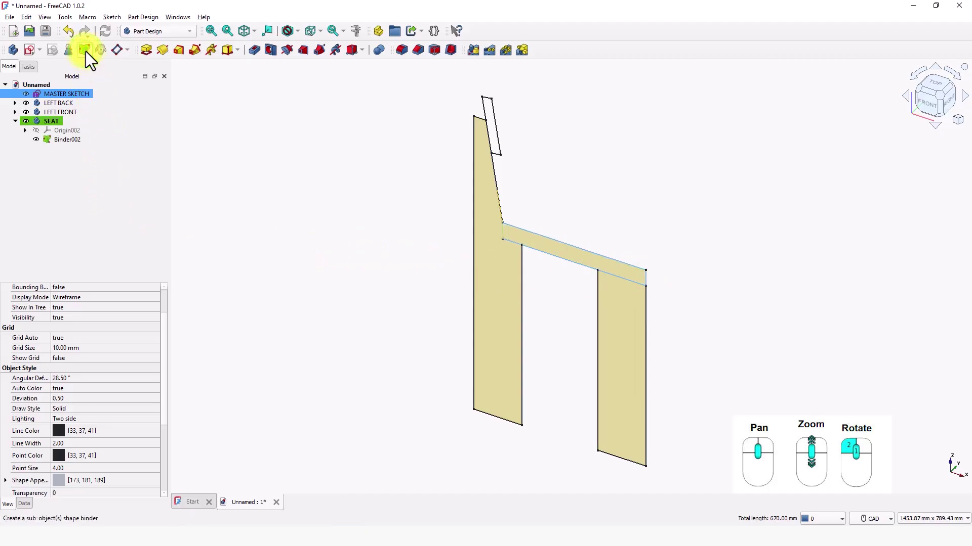
{"action": "left_click", "coordinate": [45, 184]}
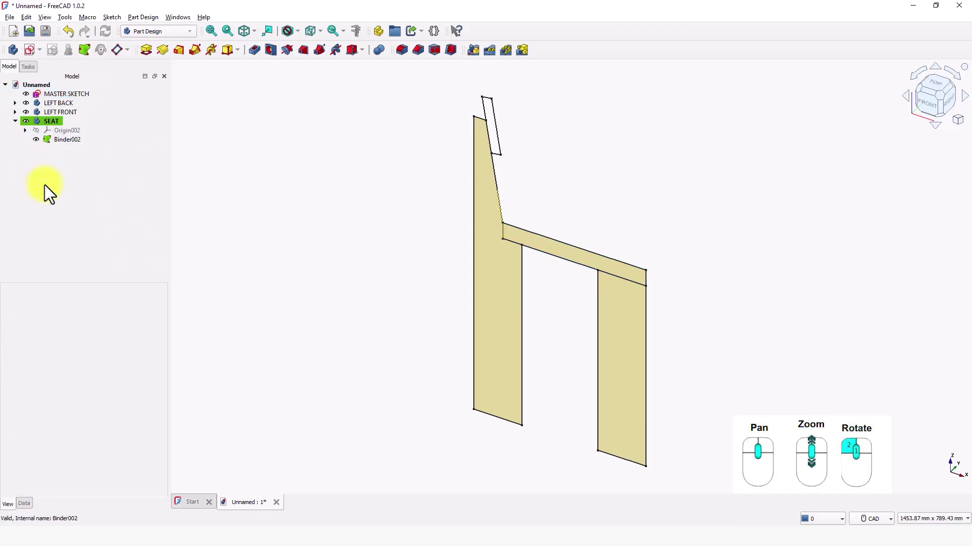
- Create a new body for the backrest and rename it BACK REST
{"action": "left_click", "coordinate": [8, 52]}
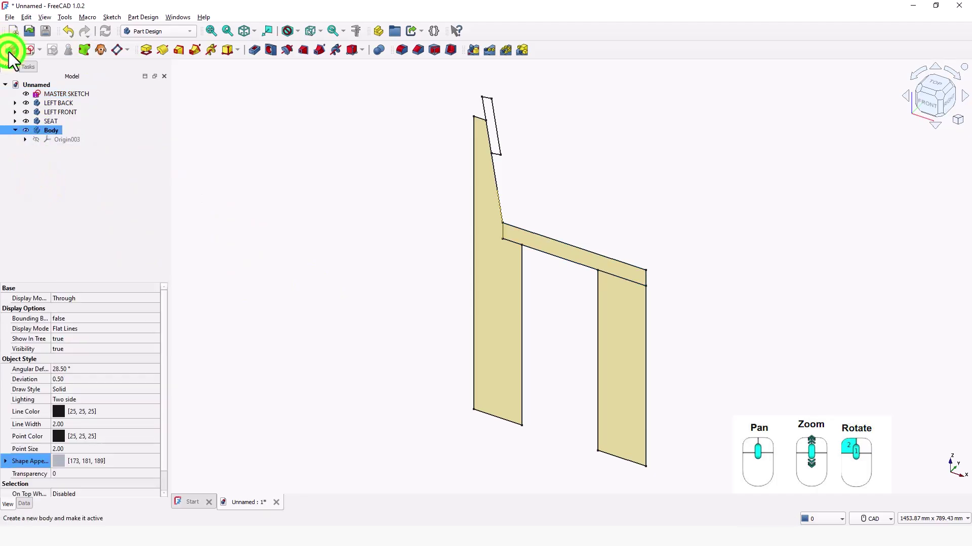
{"action": "left_click", "coordinate": [37, 130]}
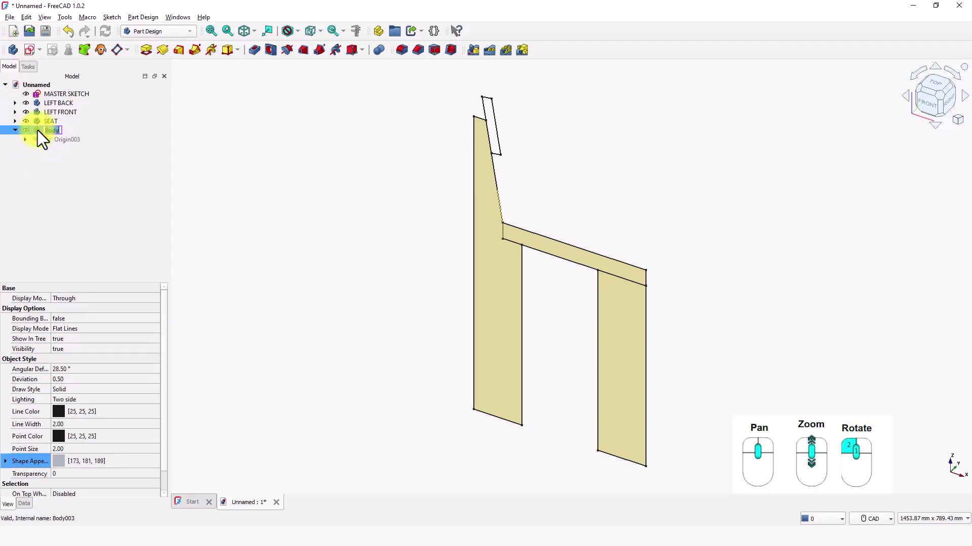
{"action": "key", "text": "Return"}
- Create a sub-shape binder in BACK REST from the four edges of the slanted backrest rectangle, and clear the selection
{"action": "left_click", "coordinate": [520, 166], "text": "ctrl"}
{"action": "left_click", "coordinate": [496, 154], "text": "ctrl"}
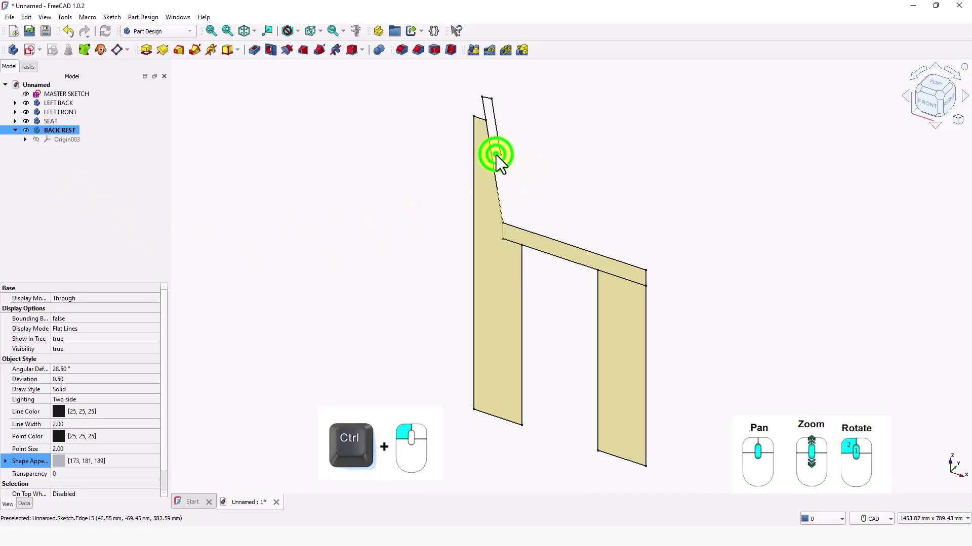
{"action": "left_click", "coordinate": [487, 99], "text": "ctrl"}
{"action": "left_click", "coordinate": [482, 105], "text": "ctrl"}
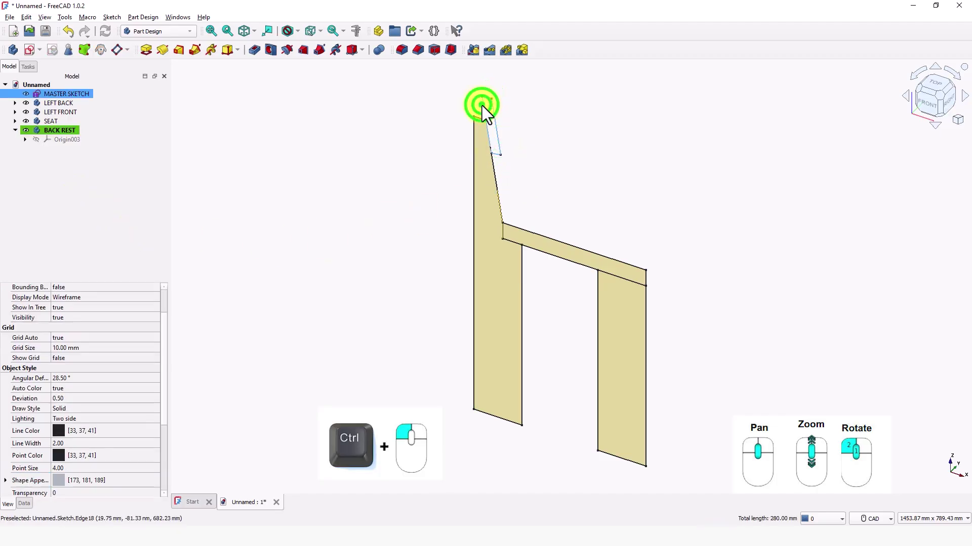
{"action": "left_click", "coordinate": [87, 50]}
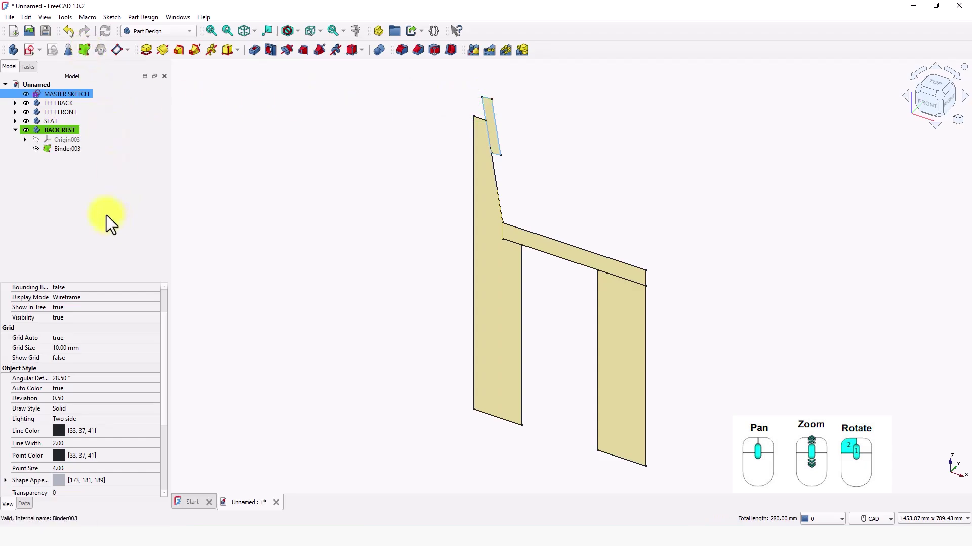
{"action": "left_click", "coordinate": [63, 190]}
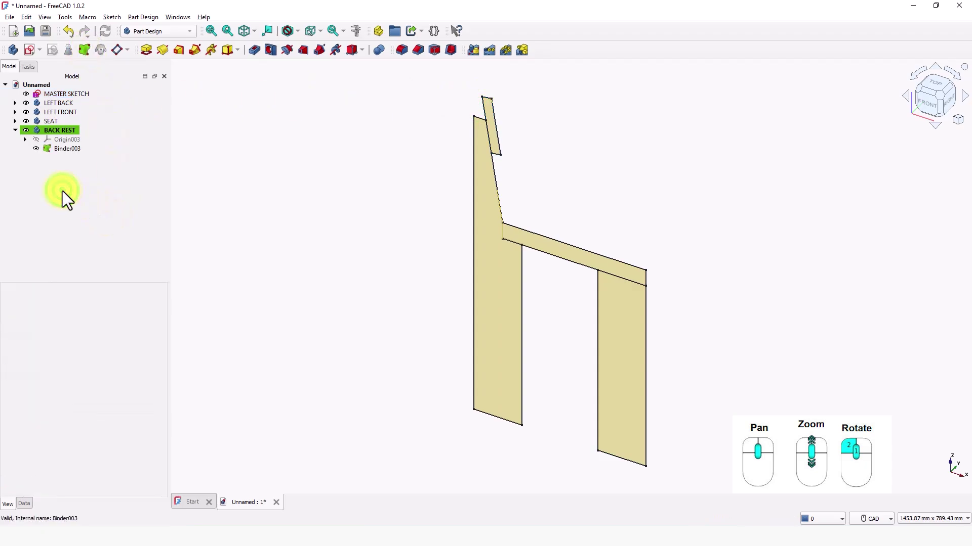
- Activate the LEFT BACK body and pad its binder profile to a length of 25 mm
{"action": "double_click", "coordinate": [37, 103]}
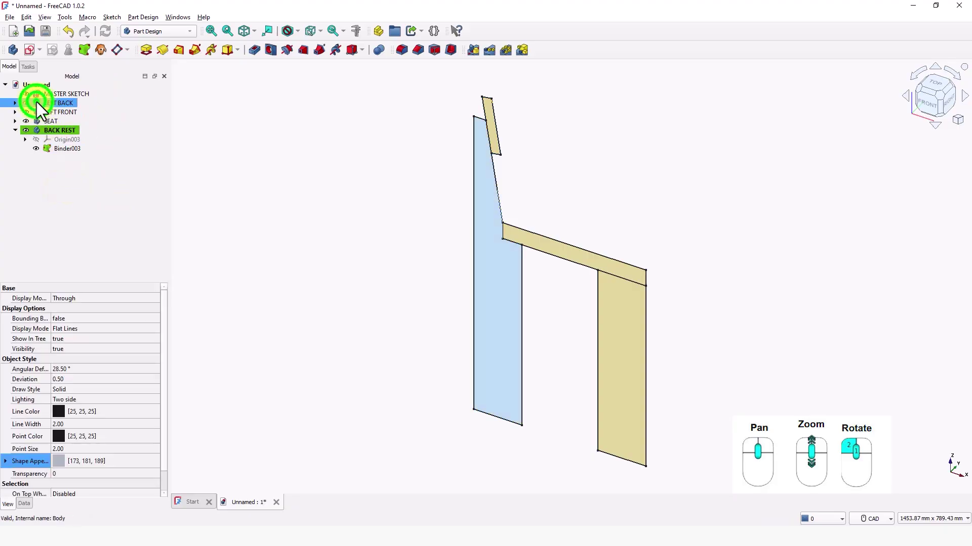
{"action": "left_click", "coordinate": [45, 120]}
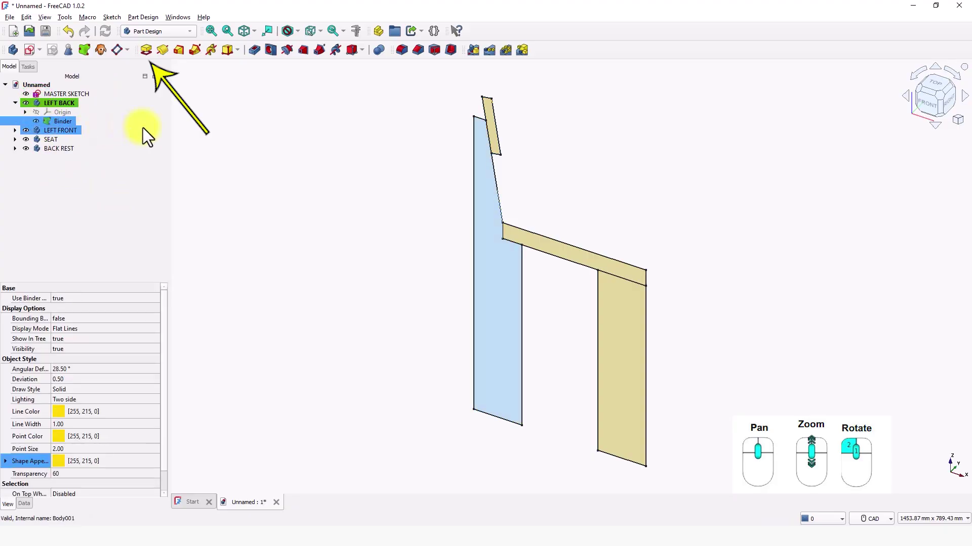
{"action": "left_click", "coordinate": [147, 49]}
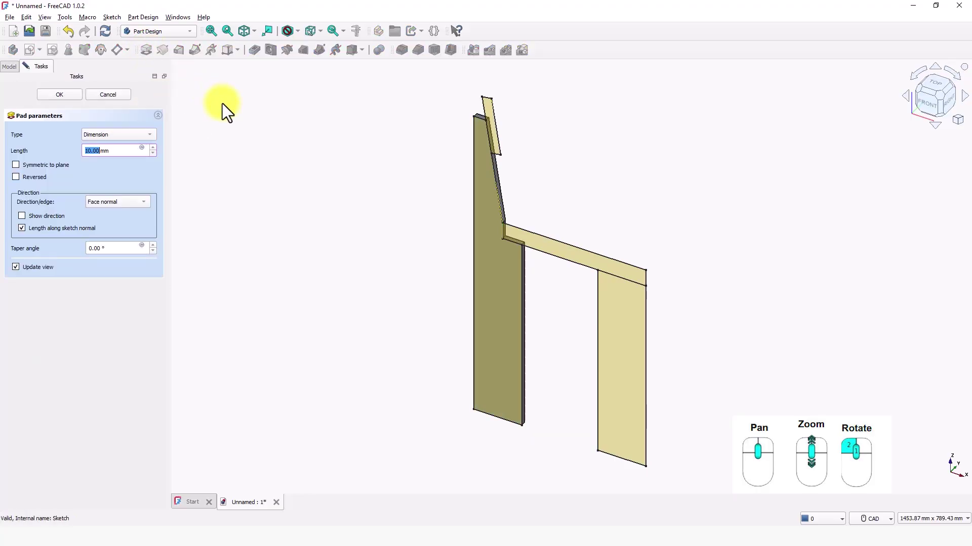
{"action": "type", "text": "25"}
{"action": "key", "text": "Return"}
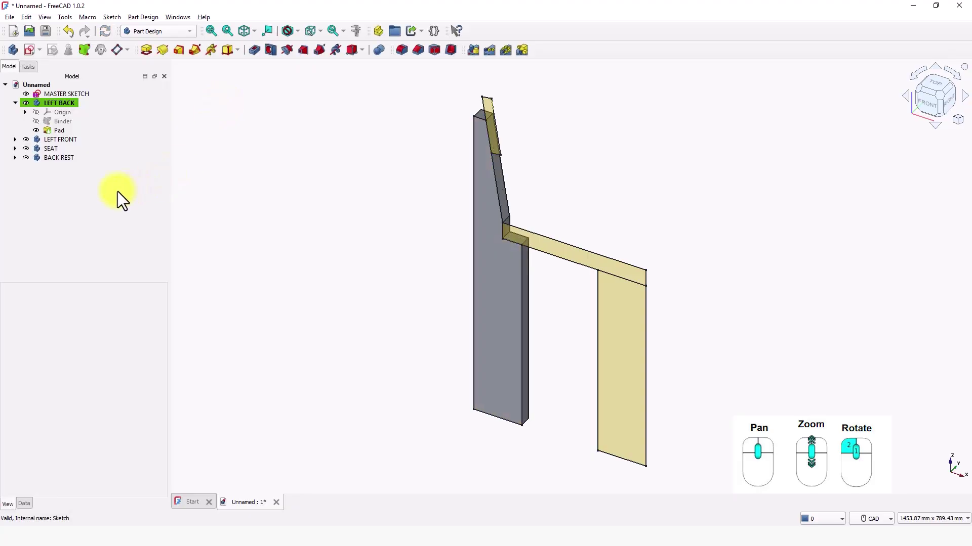
- Activate the LEFT FRONT body and pad its binder profile to 25 mm, the same length as the LEFT BACK pad
{"action": "double_click", "coordinate": [36, 141]}
{"action": "left_click", "coordinate": [75, 131]}
{"action": "left_click", "coordinate": [49, 129]}
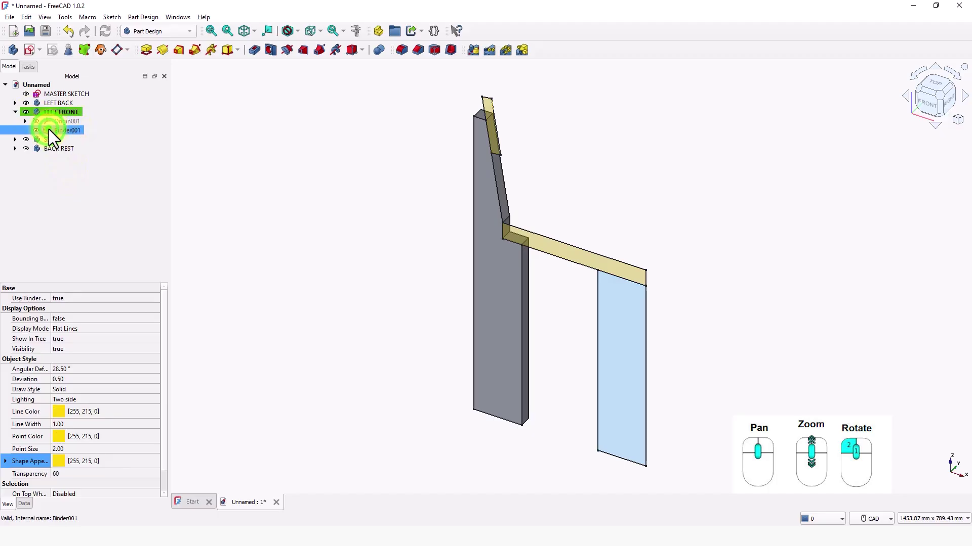
{"action": "left_click", "coordinate": [148, 51]}
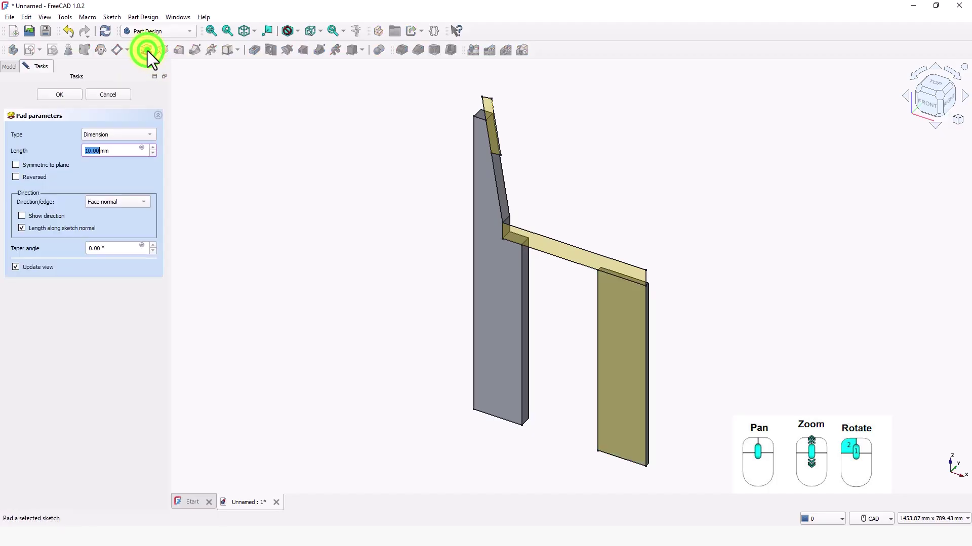
{"action": "type", "text": "40"}
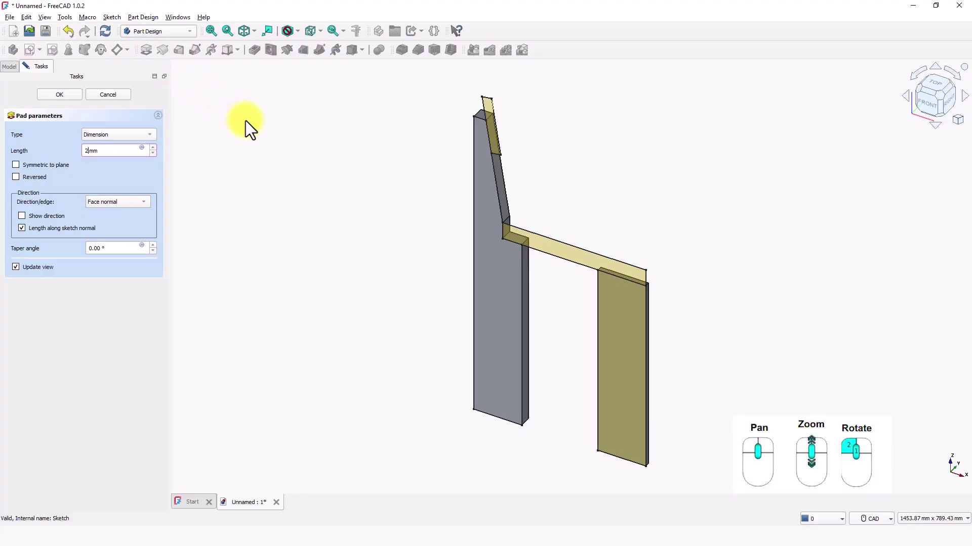
{"action": "key", "text": "Return"}
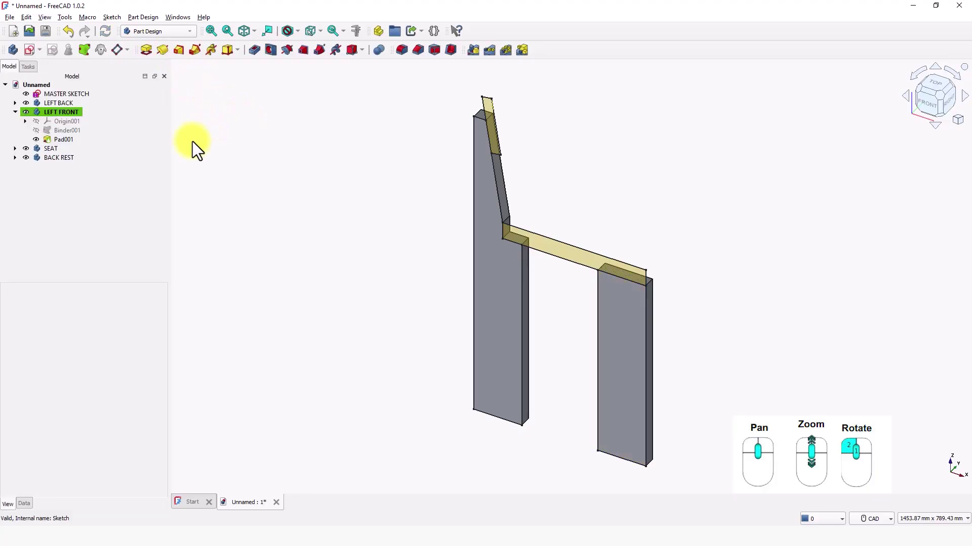
- Activate the SEAT body and pad its binder profile to a length of 400 mm
{"action": "double_click", "coordinate": [35, 149]}
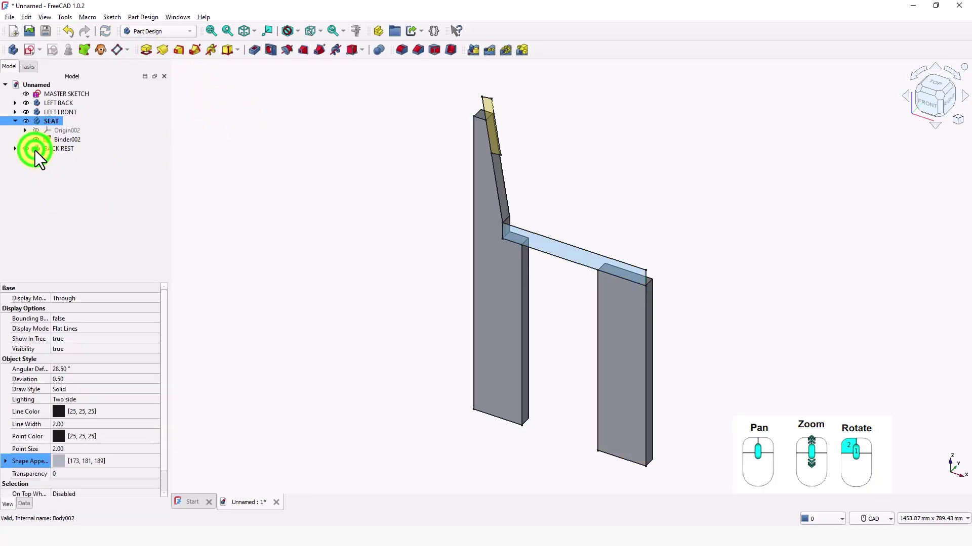
{"action": "left_click", "coordinate": [49, 140]}
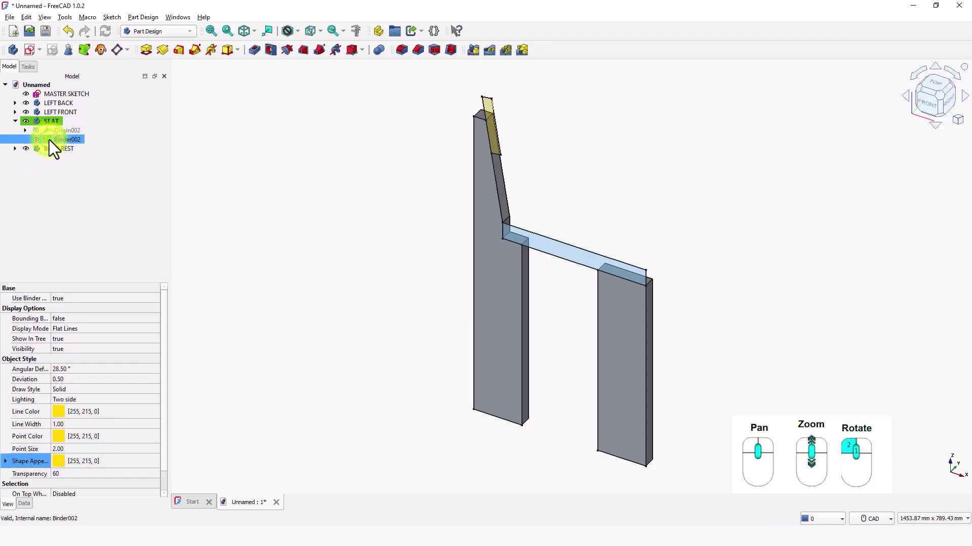
{"action": "left_click", "coordinate": [145, 50]}
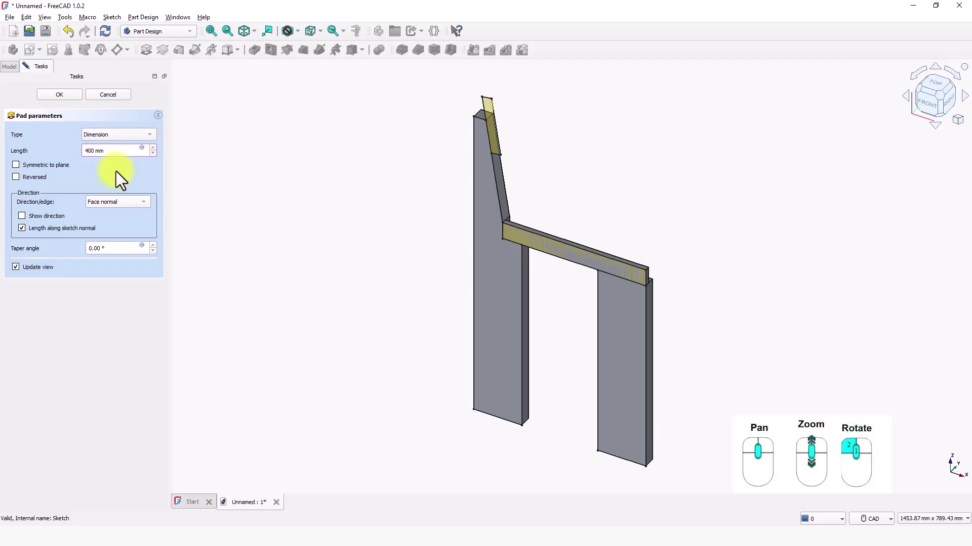
{"action": "key", "text": "Return"}
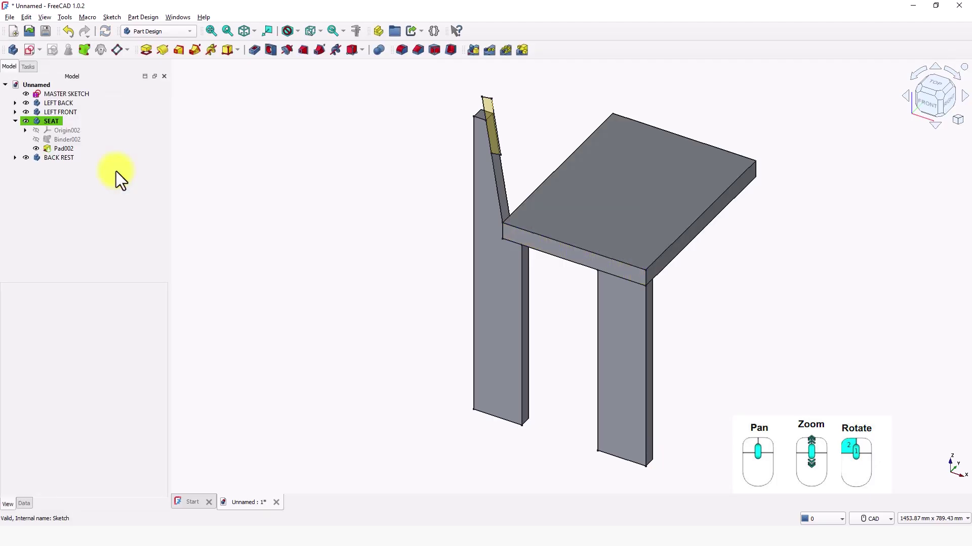
- Activate the BACK REST body and pad its binder profile to a length of 400 mm
{"action": "double_click", "coordinate": [35, 158]}
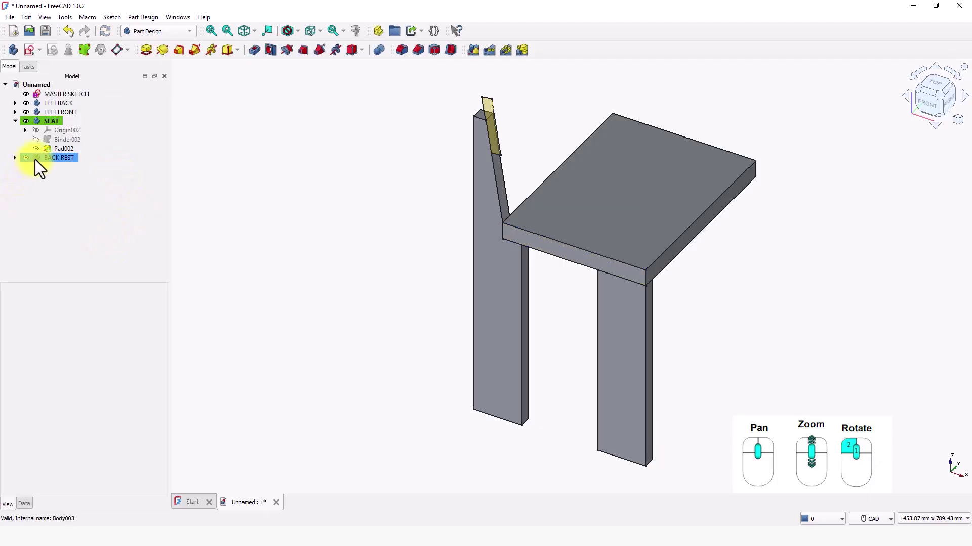
{"action": "left_click", "coordinate": [50, 150]}
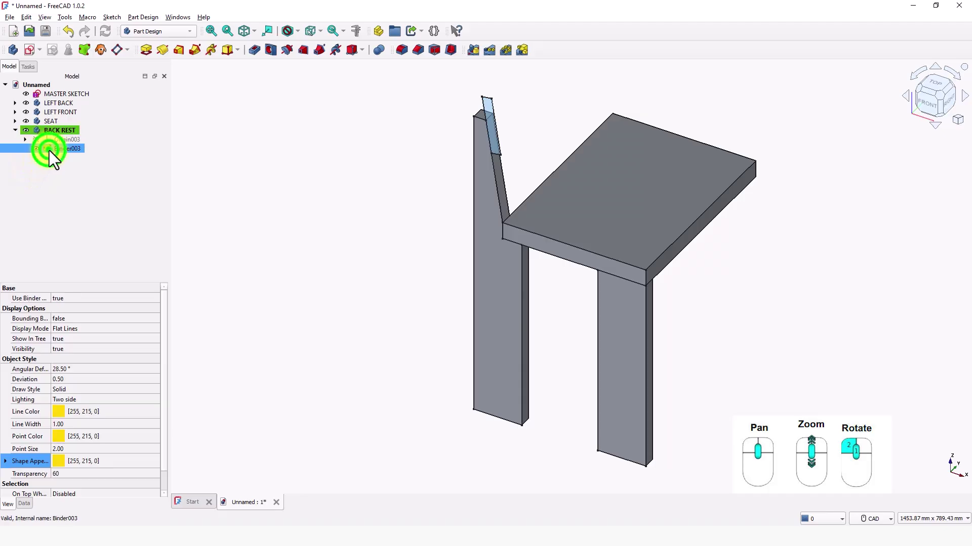
{"action": "left_click", "coordinate": [144, 53]}
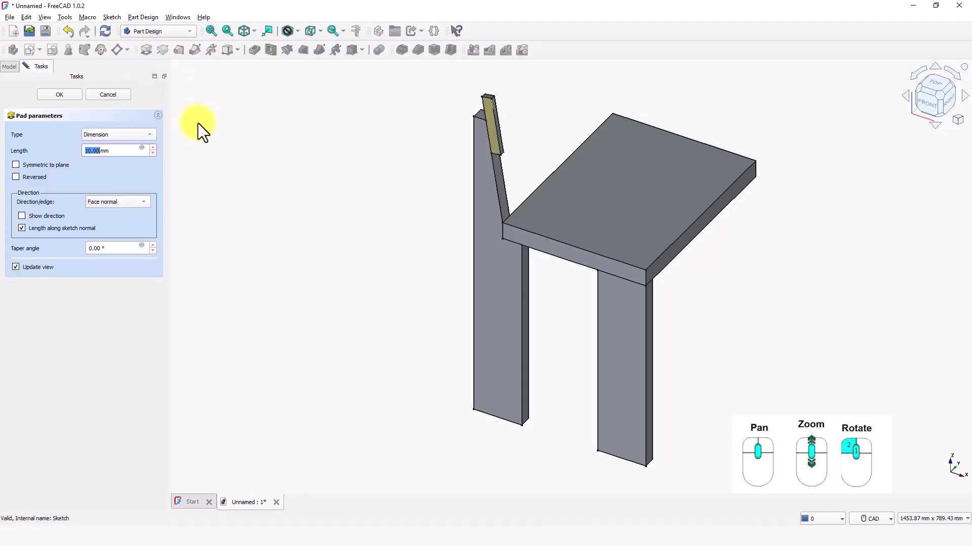
{"action": "type", "text": "400"}
{"action": "key", "text": "Return"}
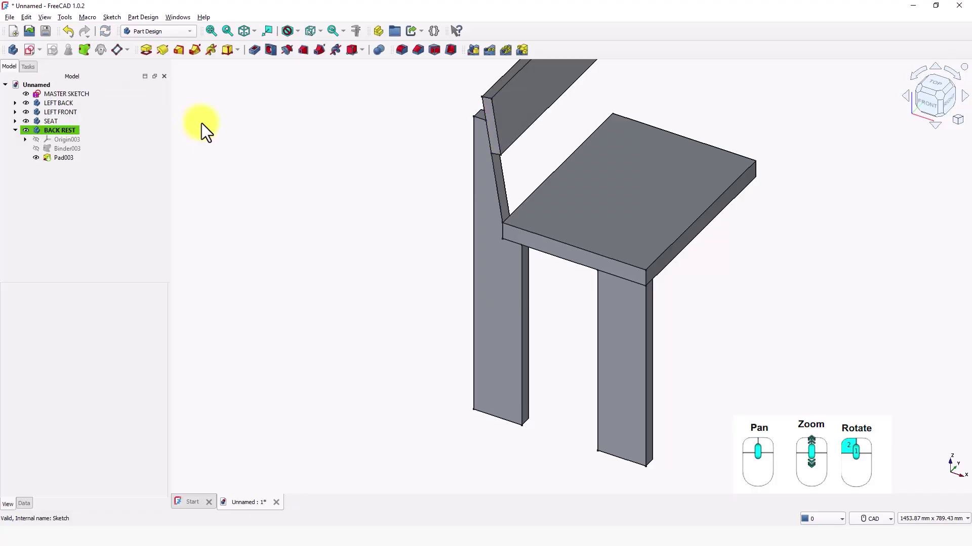
- Activate the LEFT BACK body and create a clone of it
{"action": "middle_click_drag", "start_coordinate": [410, 290], "coordinate": [331, 326]}
{"action": "right_click", "coordinate": [339, 320]}
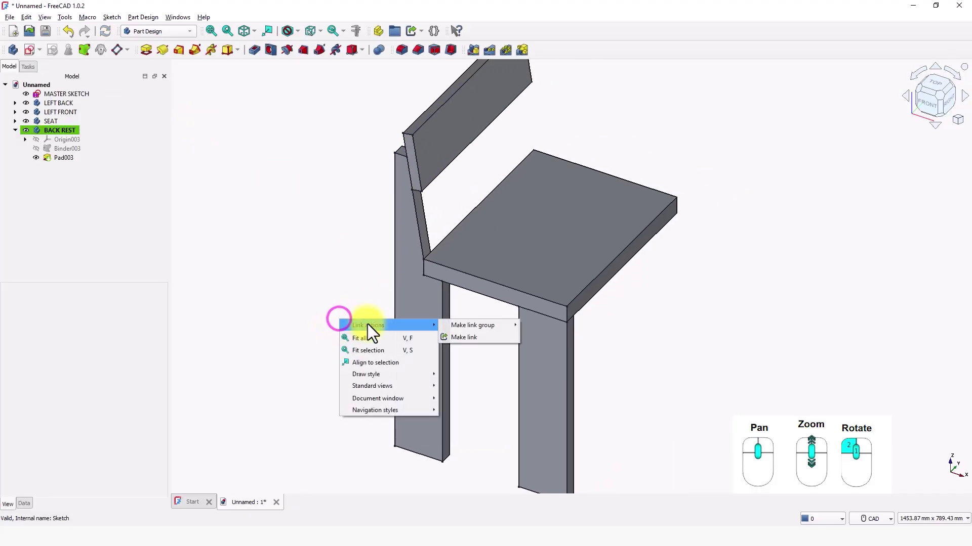
{"action": "left_click", "coordinate": [368, 337]}
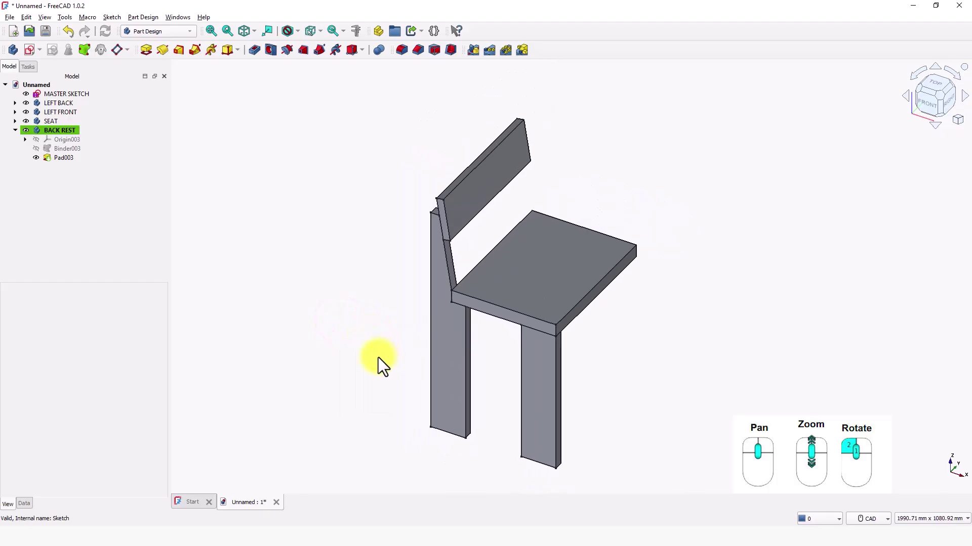
{"action": "middle_click_drag", "start_coordinate": [407, 345], "coordinate": [525, 399]}
{"action": "mouse_move", "coordinate": [601, 362]}
{"action": "middle_mouse_down"}
{"action": "mouse_move", "coordinate": [623, 354]}
{"action": "mouse_move", "coordinate": [609, 354]}
{"action": "middle_mouse_up"}
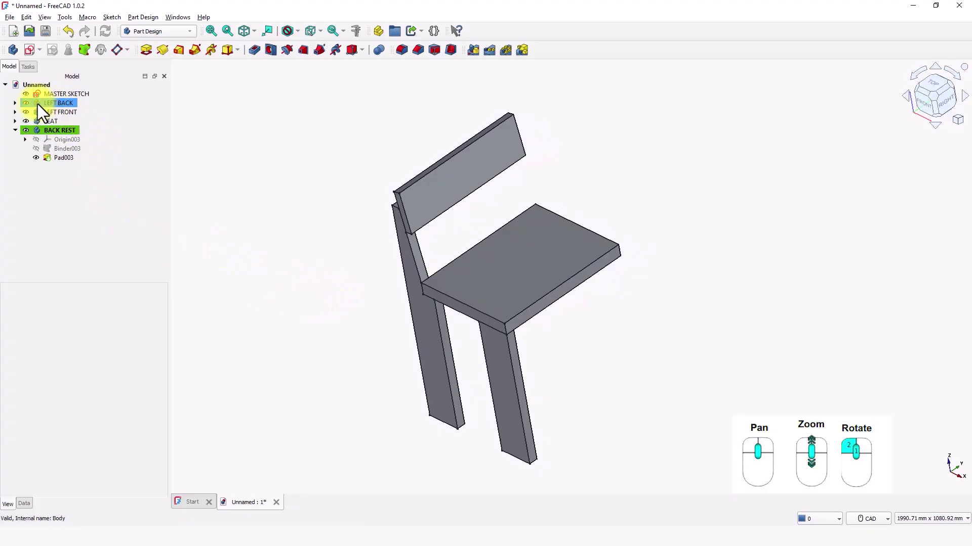
{"action": "left_click", "coordinate": [37, 104]}
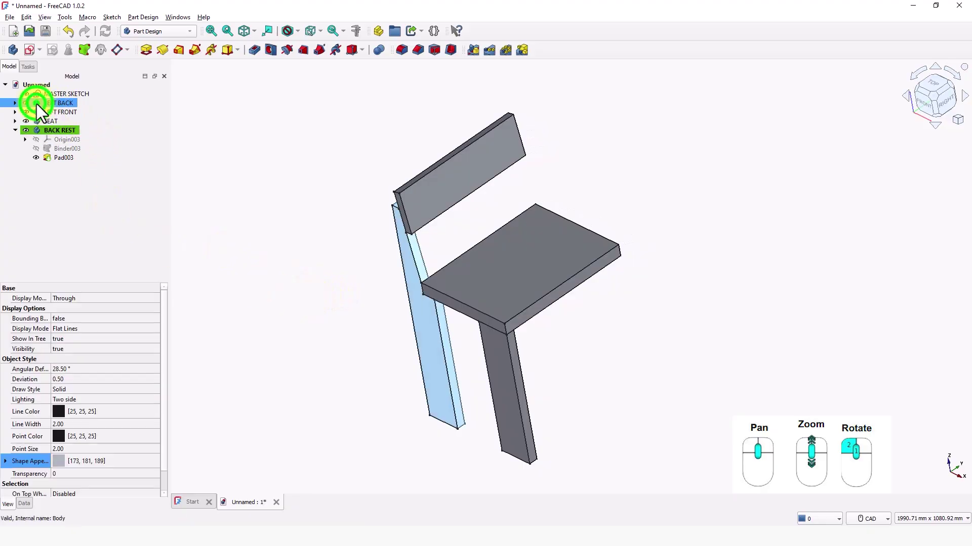
{"action": "double_click", "coordinate": [36, 104]}
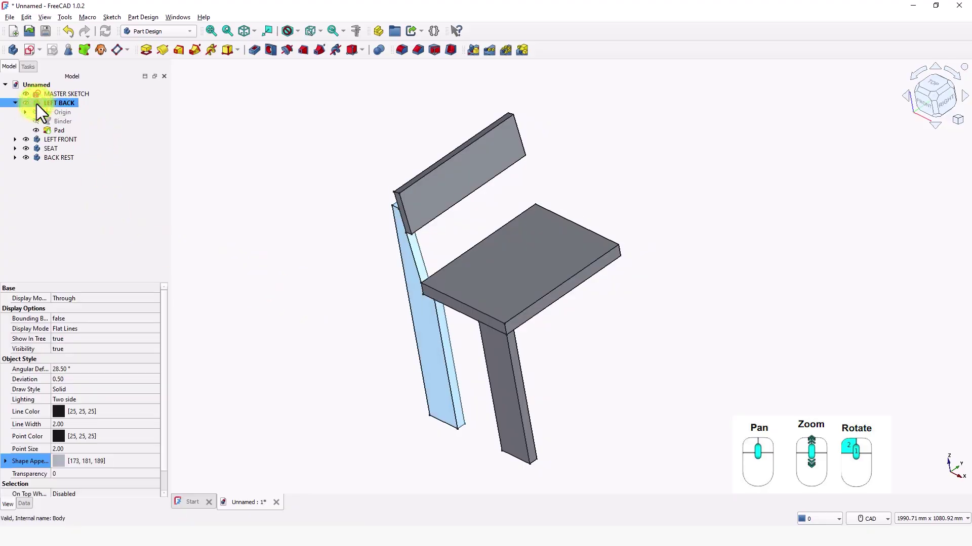
{"action": "left_click", "coordinate": [102, 53]}
- Activate the body cloned from LEFT BACK and rename it RIGHT BACK
{"action": "double_click", "coordinate": [37, 167]}
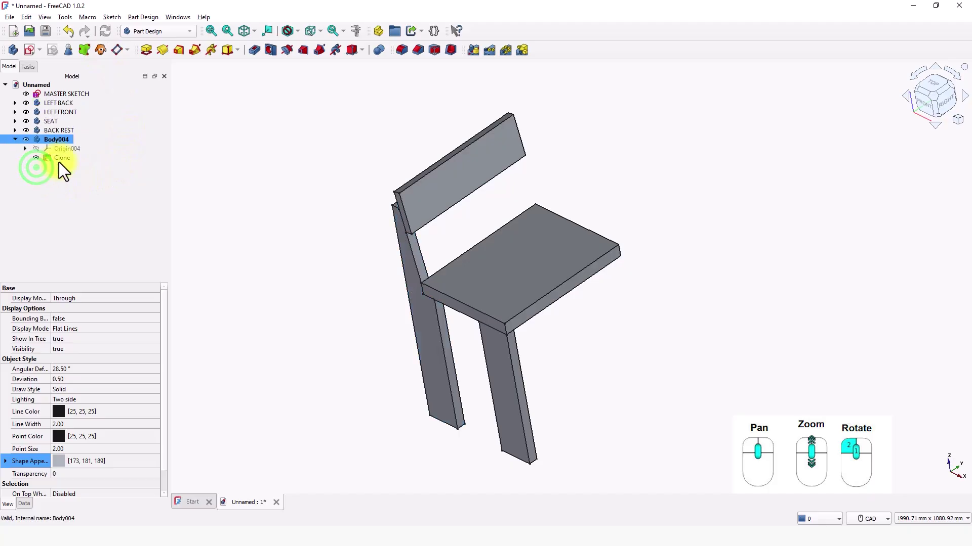
{"action": "left_click", "coordinate": [65, 138]}
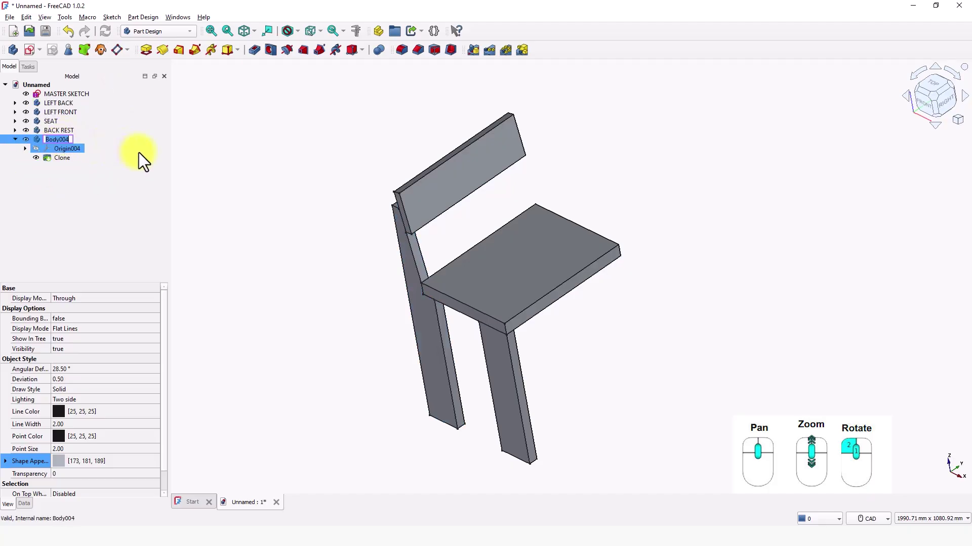
{"action": "type", "text": "RIGHT BACK"}
{"action": "key", "text": "Return"}
- Set the Y position in the RIGHT BACK body's placement to 375 mm and clear the selection
{"action": "left_click", "coordinate": [24, 504]}
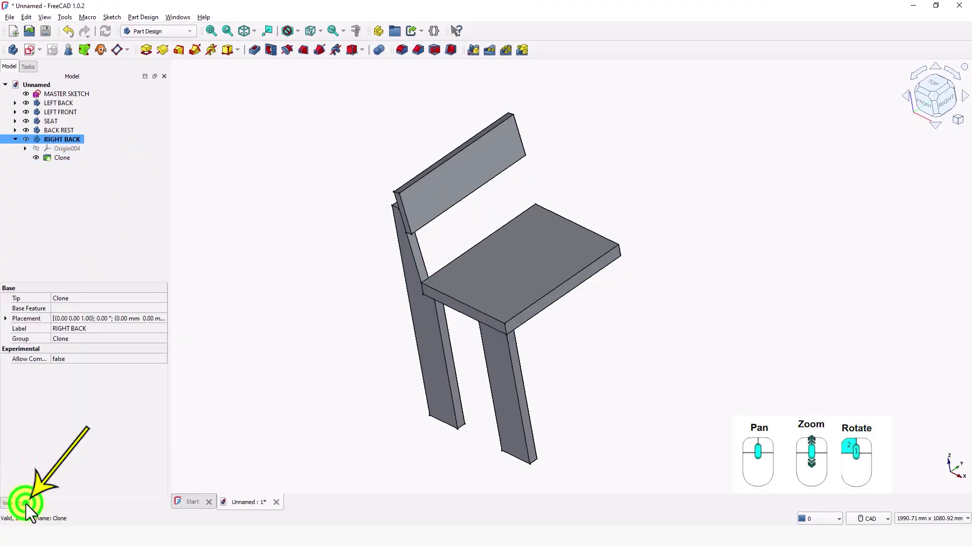
{"action": "left_click", "coordinate": [5, 318]}
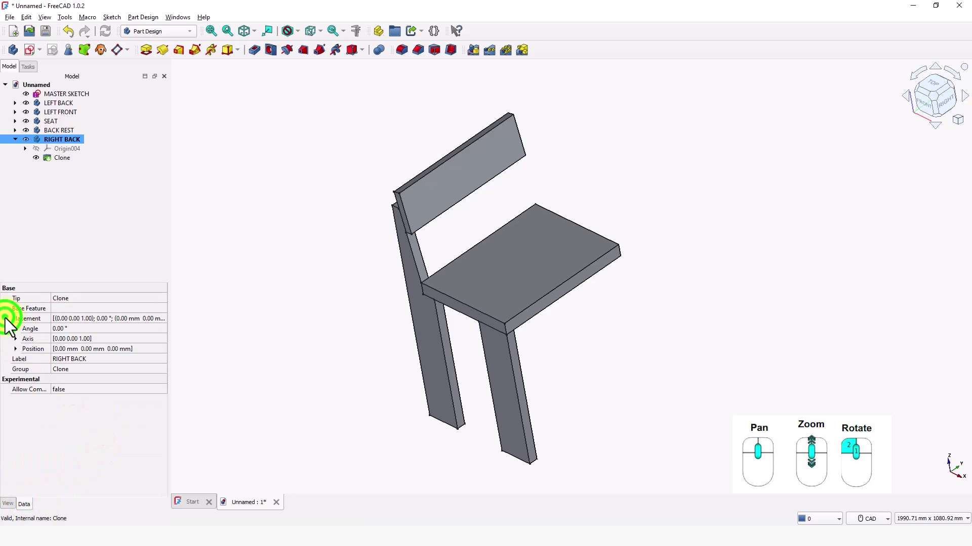
{"action": "left_click", "coordinate": [15, 349]}
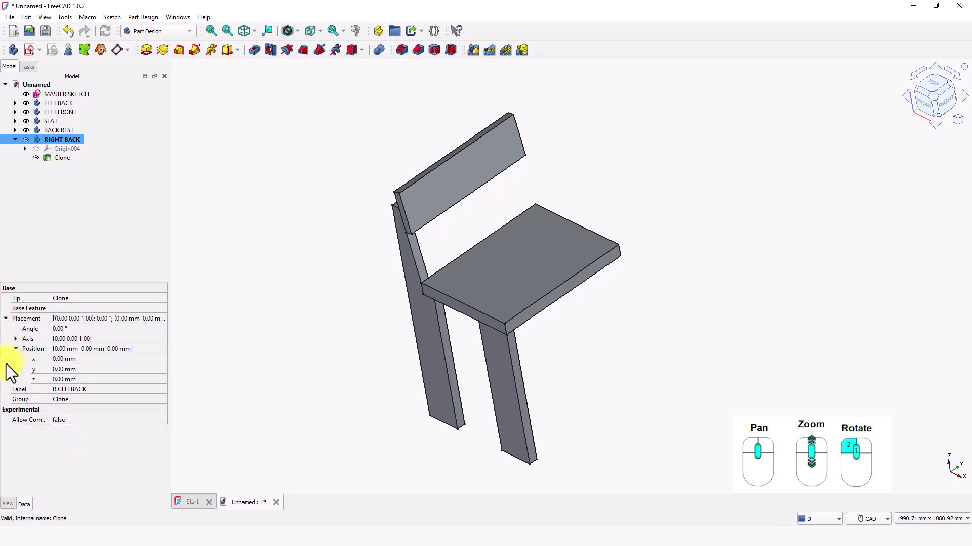
{"action": "left_click", "coordinate": [83, 369]}
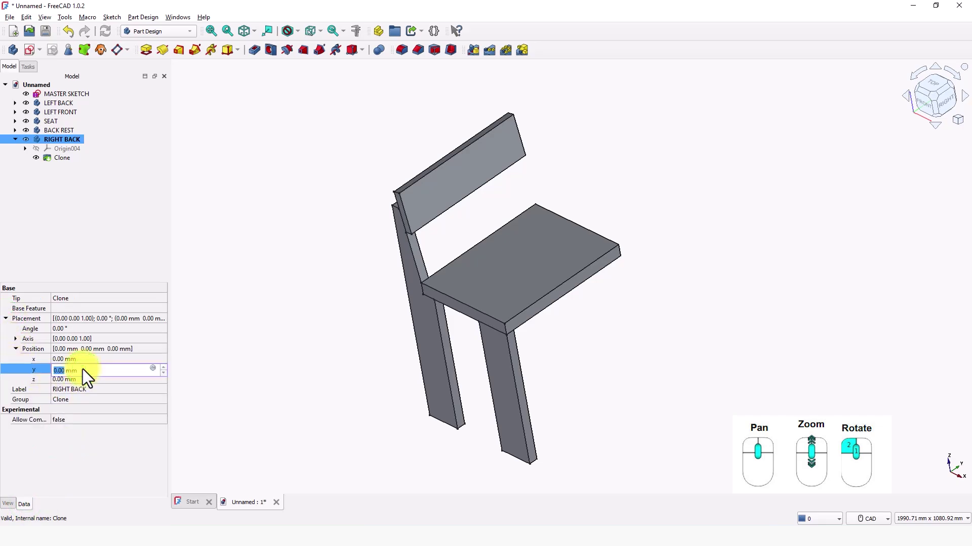
{"action": "type", "text": "375"}
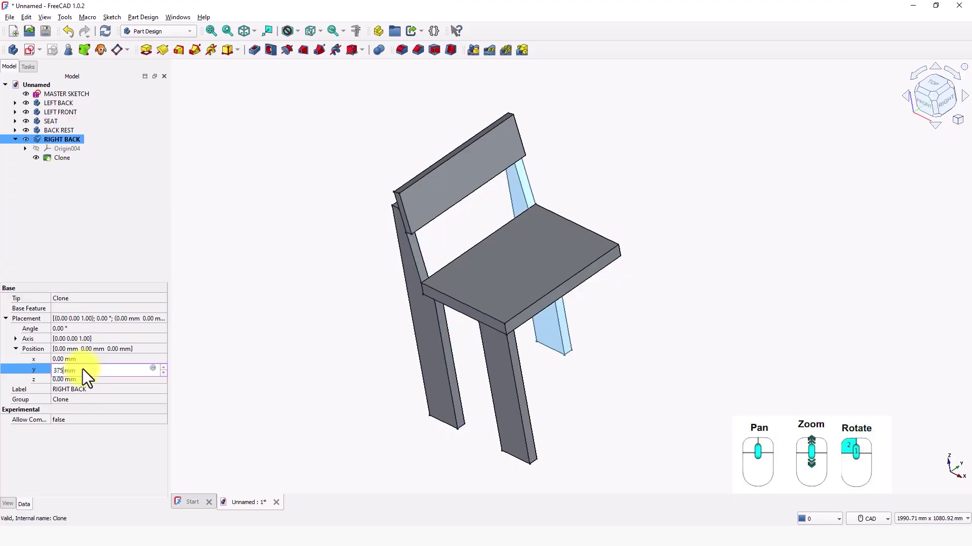
{"action": "key", "text": "Return"}
{"action": "left_click", "coordinate": [322, 317]}
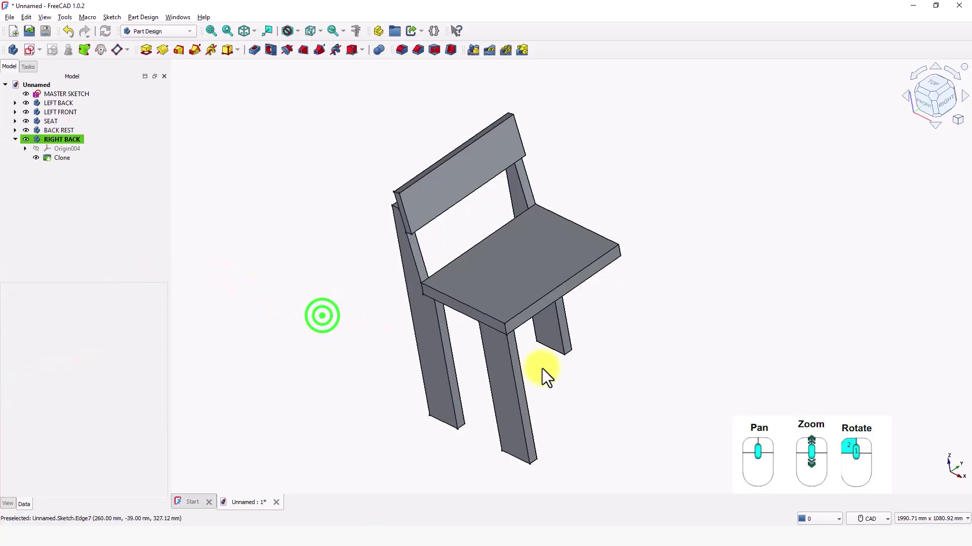
- Activate the LEFT FRONT body and create a clone of it
{"action": "middle_click_drag", "start_coordinate": [540, 367], "coordinate": [338, 346]}
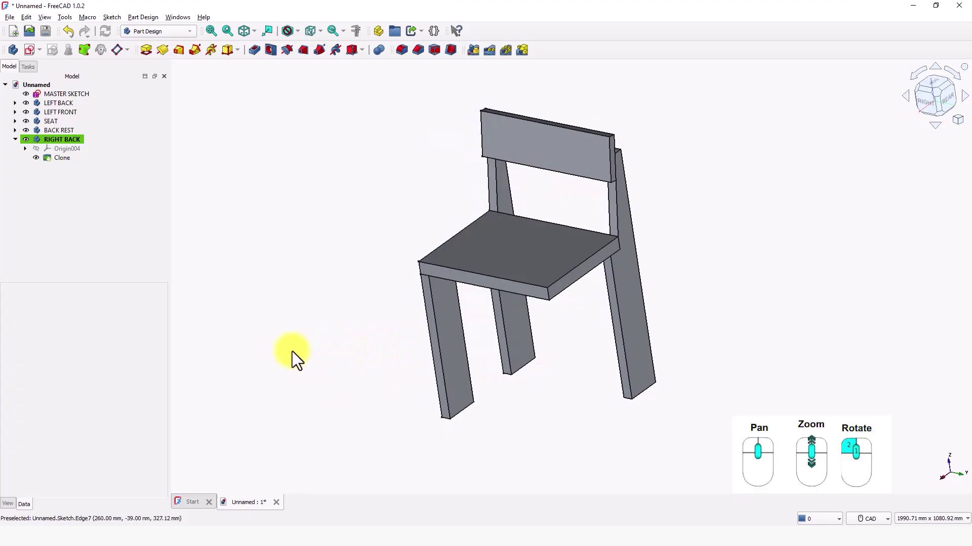
{"action": "left_click", "coordinate": [63, 111]}
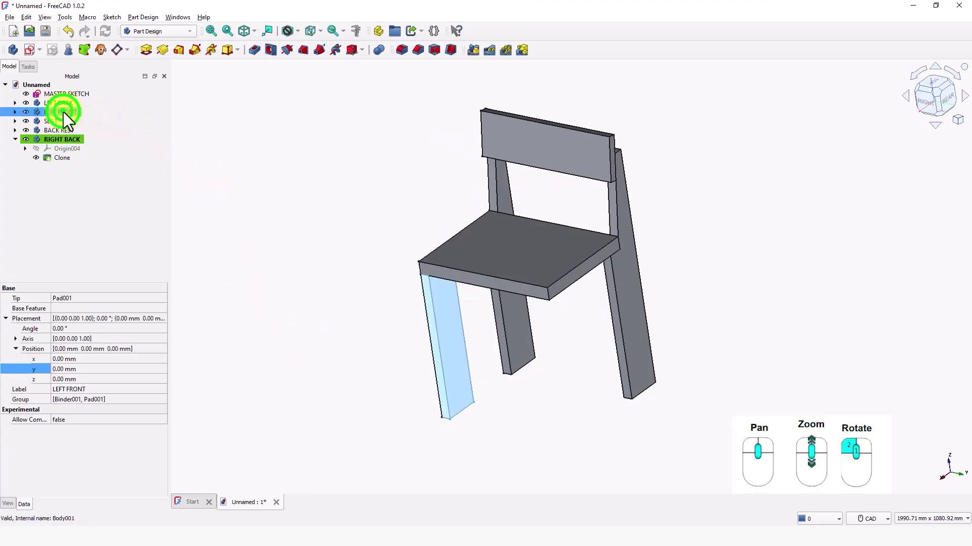
{"action": "double_click", "coordinate": [35, 112]}
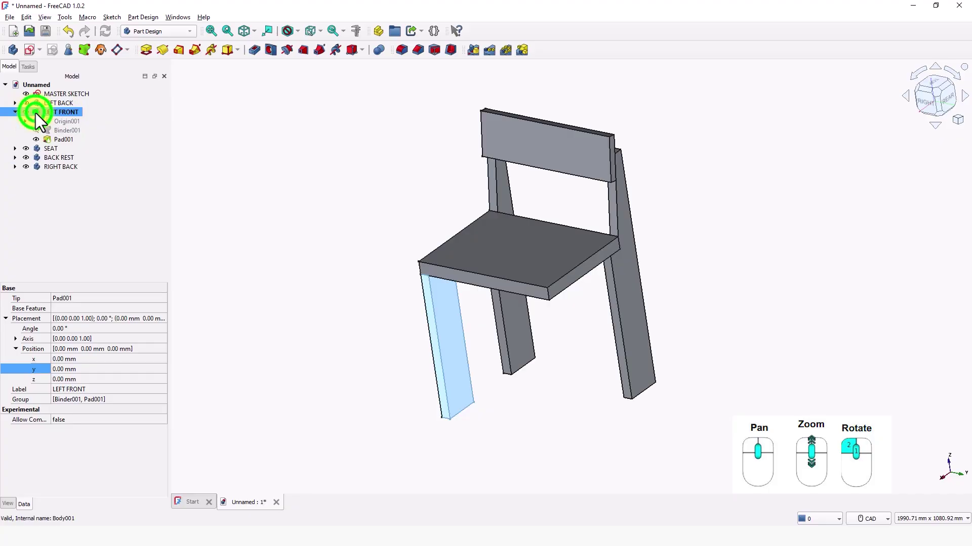
{"action": "left_click", "coordinate": [101, 52]}
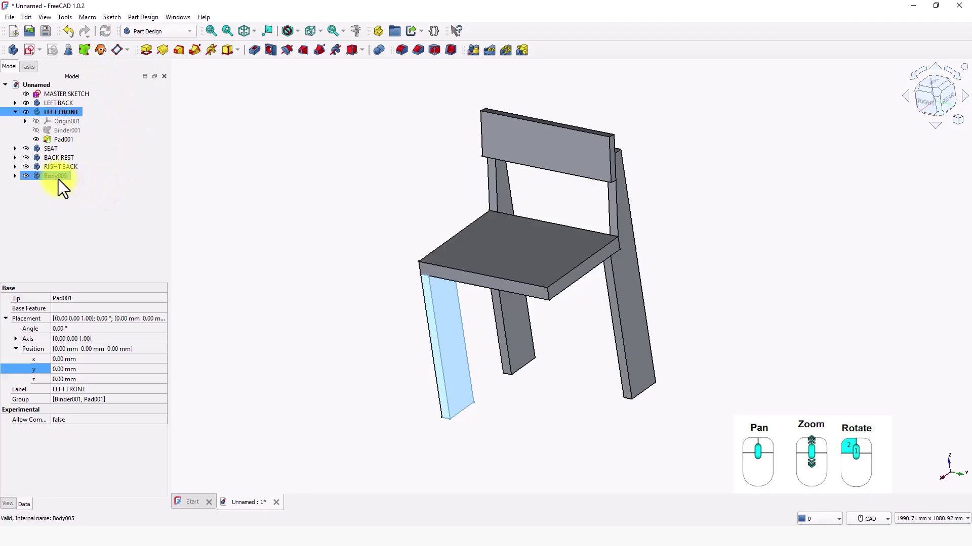
- Activate the body cloned from LEFT FRONT and rename it RIGHT FRONT
{"action": "double_click", "coordinate": [41, 176]}
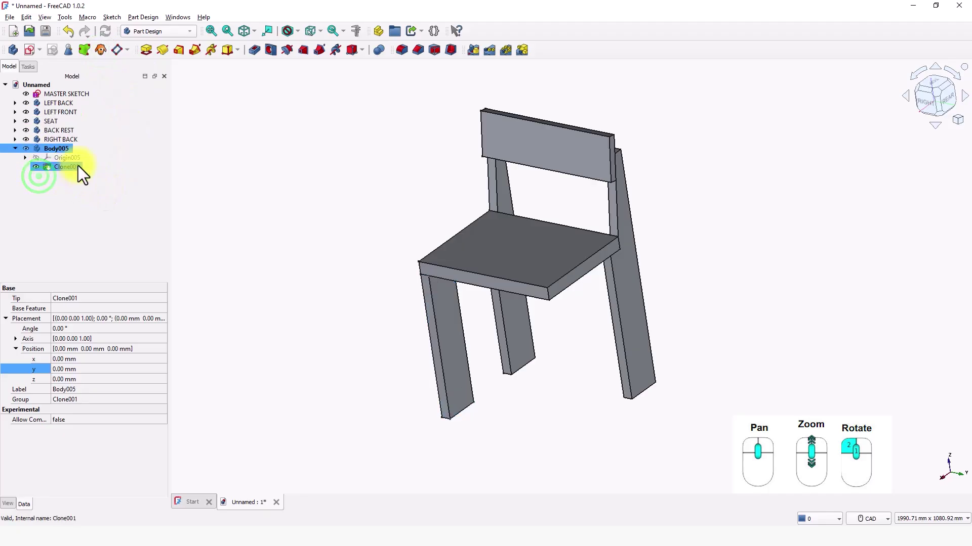
{"action": "key", "text": "F2"}
{"action": "type", "text": "RI"}
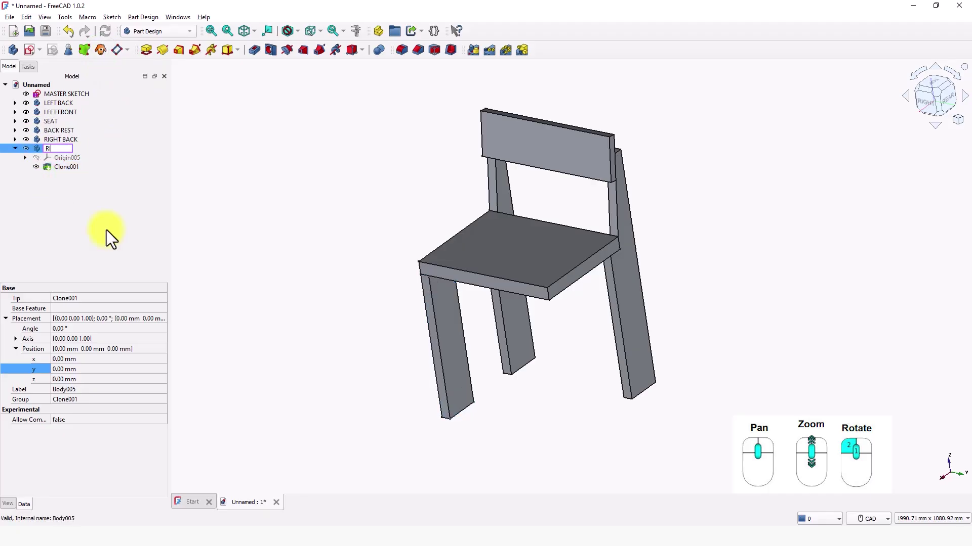
{"action": "type", "text": "GHT FRONT"}
{"action": "key", "text": "Return"}
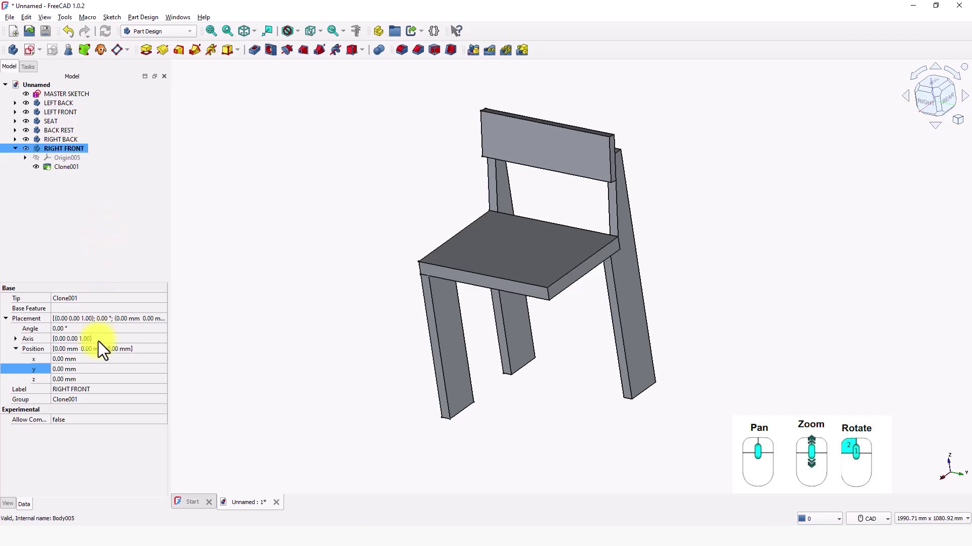
- Set the Y position in the RIGHT FRONT body's placement to 375 mm and clear the selection
{"action": "left_click", "coordinate": [79, 369]}
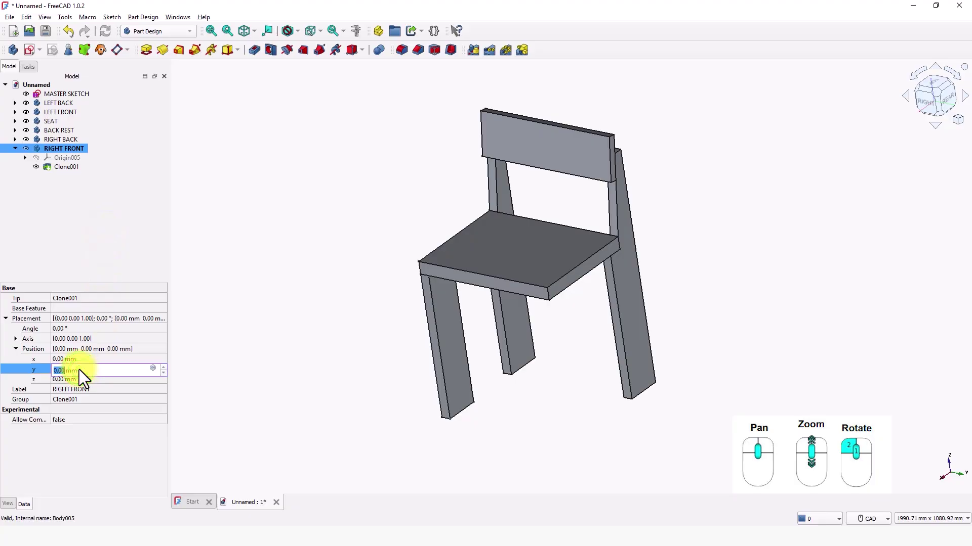
{"action": "type", "text": "375"}
{"action": "key", "text": "Return"}
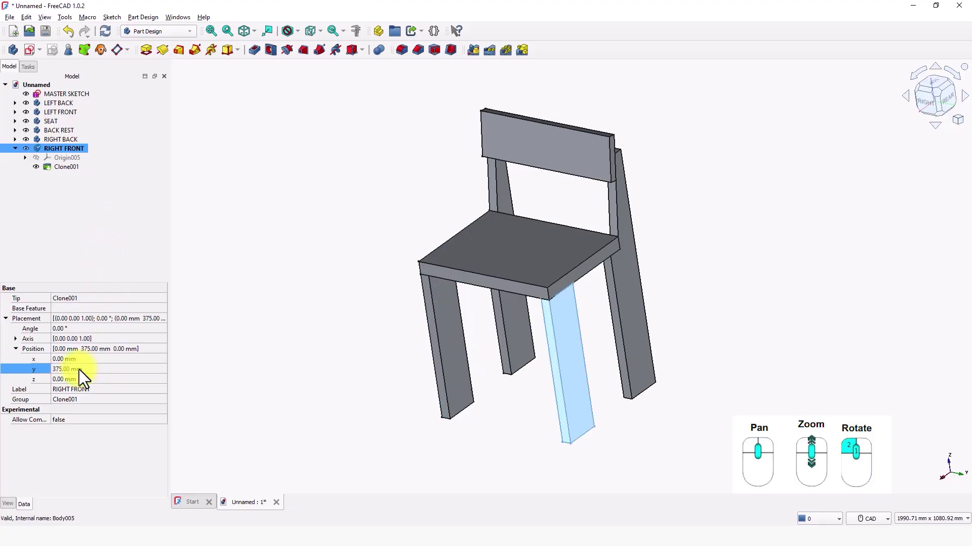
{"action": "left_click", "coordinate": [357, 381]}
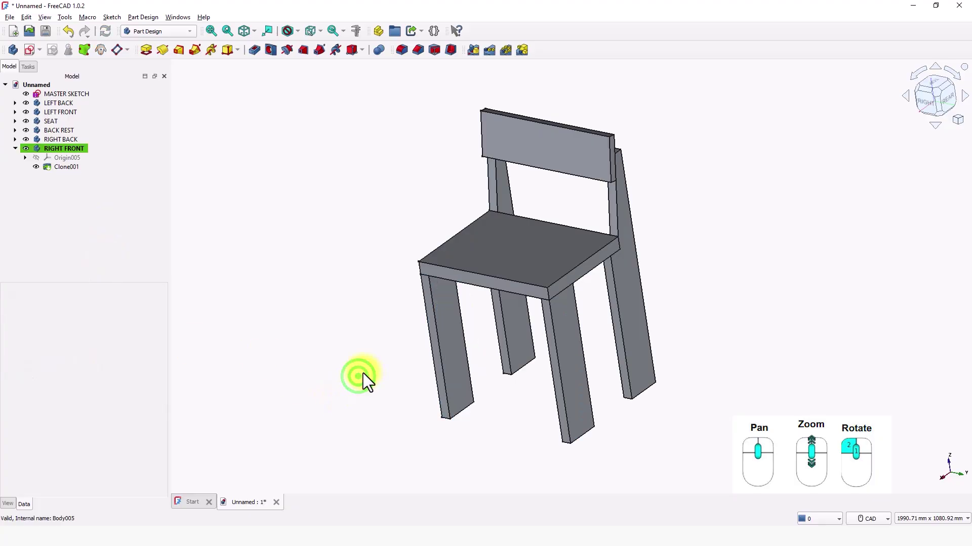
- Activate the BACK REST body and fillet the two short corner edges along its top with a 10 mm radius
{"action": "middle_click_drag", "start_coordinate": [505, 406], "coordinate": [381, 380]}
{"action": "middle_click_drag", "start_coordinate": [606, 339], "coordinate": [376, 313]}
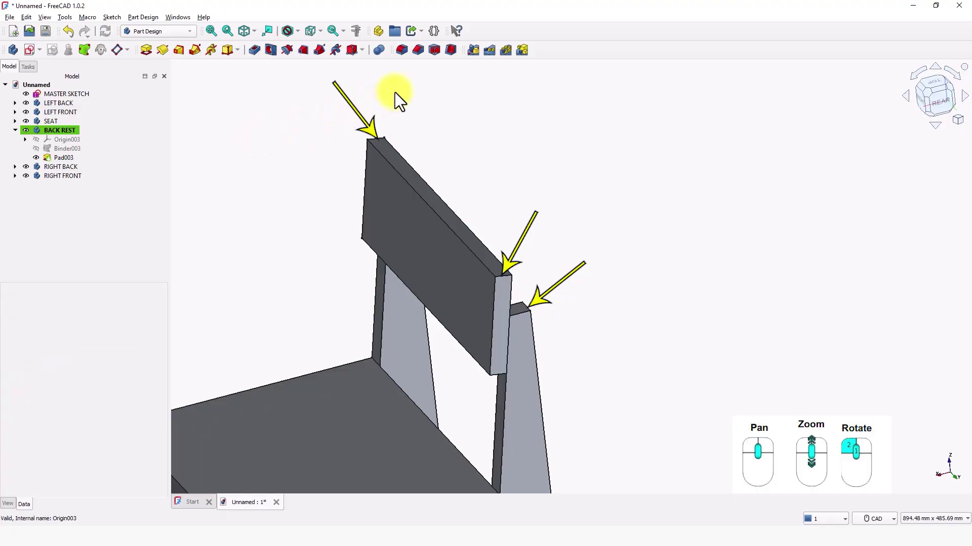
{"action": "left_click", "coordinate": [403, 49]}
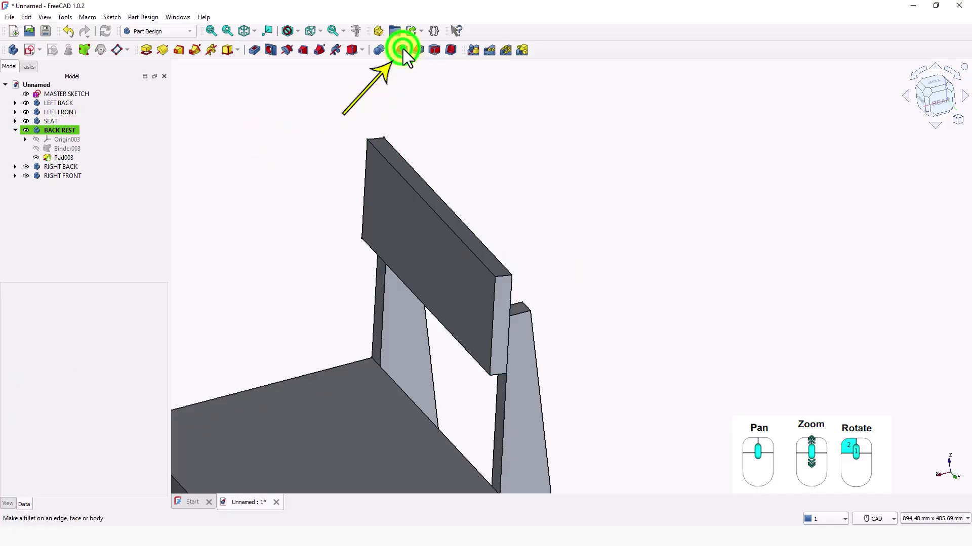
{"action": "left_click", "coordinate": [503, 277]}
{"action": "scroll", "coordinate": [399, 135], "scroll_direction": "down", "scroll_amount": 3}
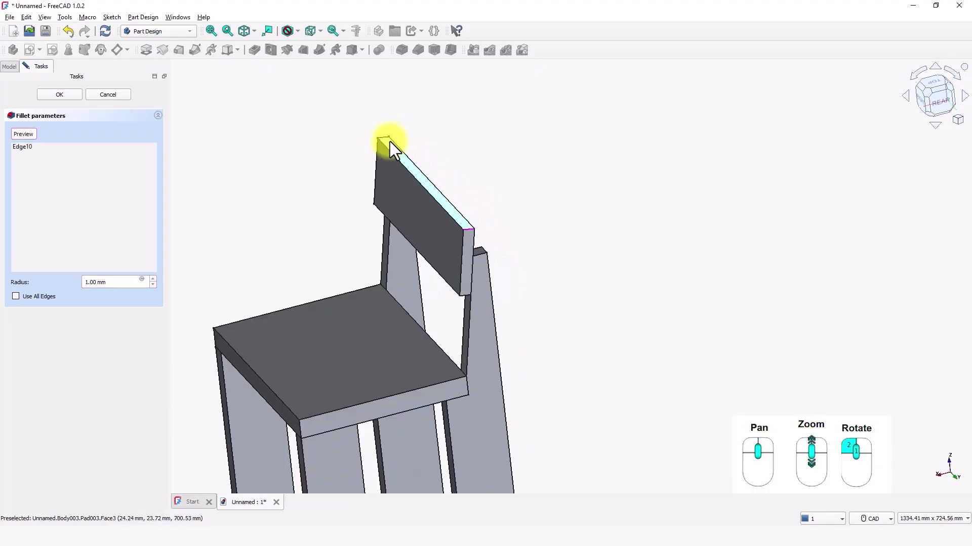
{"action": "scroll", "coordinate": [390, 142], "scroll_direction": "up", "scroll_amount": 8}
{"action": "left_click", "coordinate": [390, 137]}
{"action": "scroll", "coordinate": [493, 176], "scroll_direction": "down", "scroll_amount": 3}
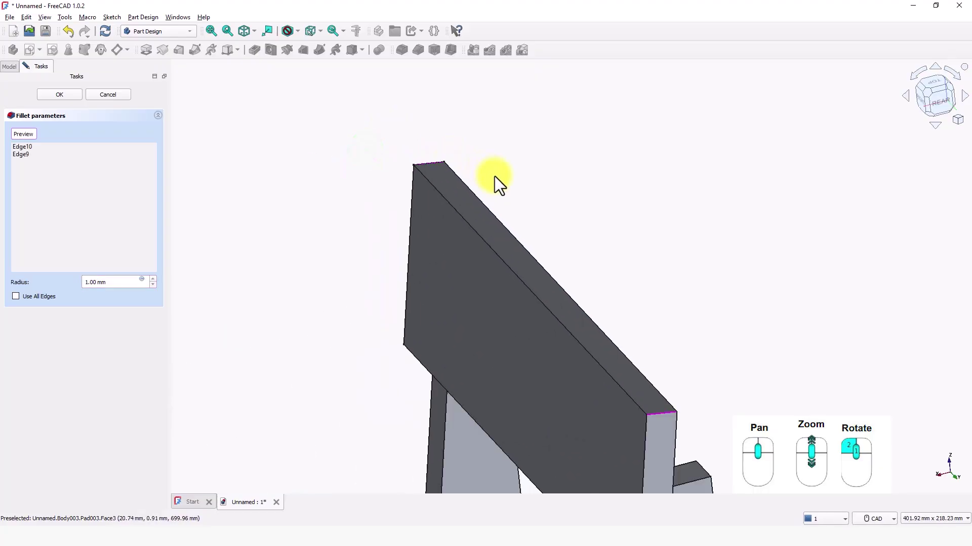
{"action": "left_click", "coordinate": [119, 282]}
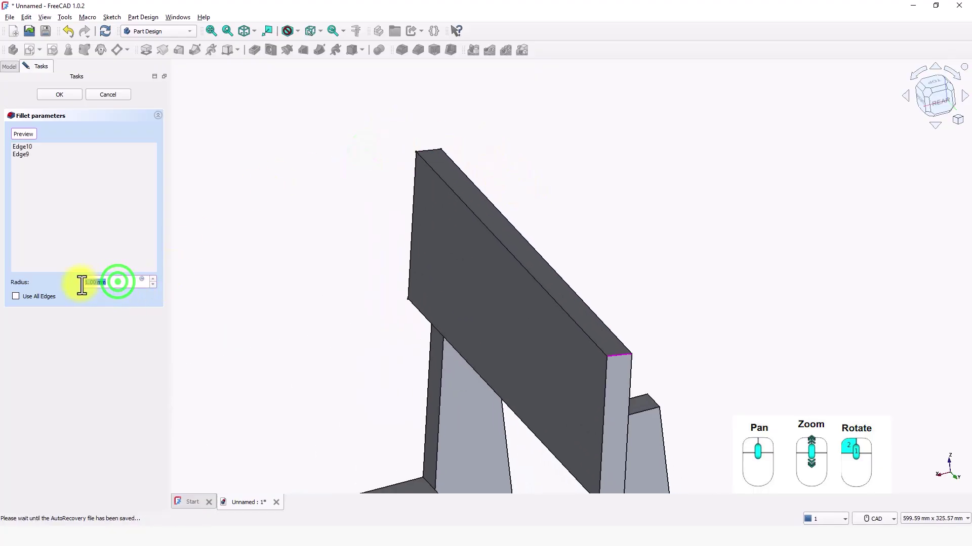
{"action": "type", "text": "1"}
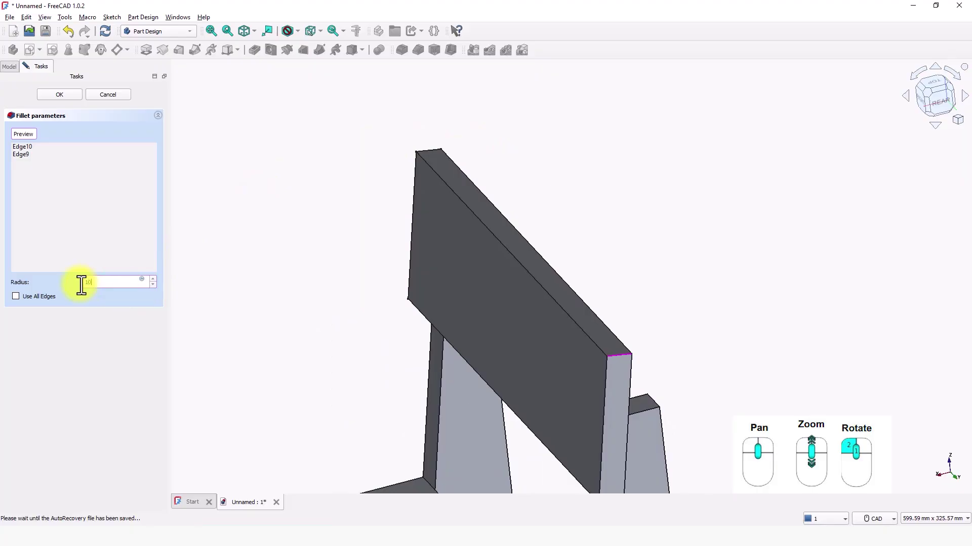
{"action": "type", "text": "0"}
{"action": "key", "text": "Return"}
{"action": "scroll", "coordinate": [366, 377], "scroll_direction": "down", "scroll_amount": 2}
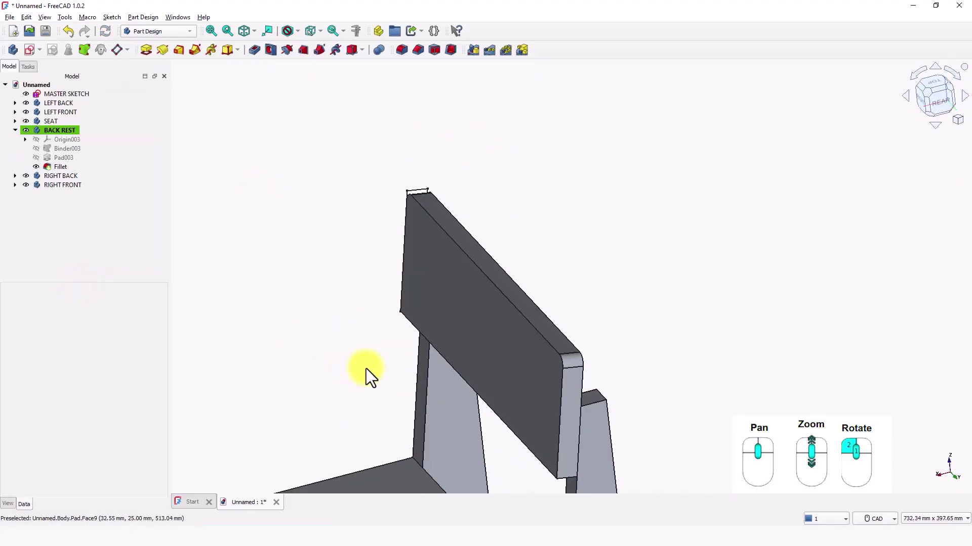
- Activate the LEFT BACK body
{"action": "scroll", "coordinate": [365, 369], "scroll_direction": "down", "scroll_amount": 2}
{"action": "middle_click_drag", "start_coordinate": [345, 374], "coordinate": [613, 372]}
{"action": "scroll", "coordinate": [543, 363], "scroll_direction": "up", "scroll_amount": 2}
{"action": "middle_click_drag", "start_coordinate": [542, 363], "coordinate": [439, 286]}
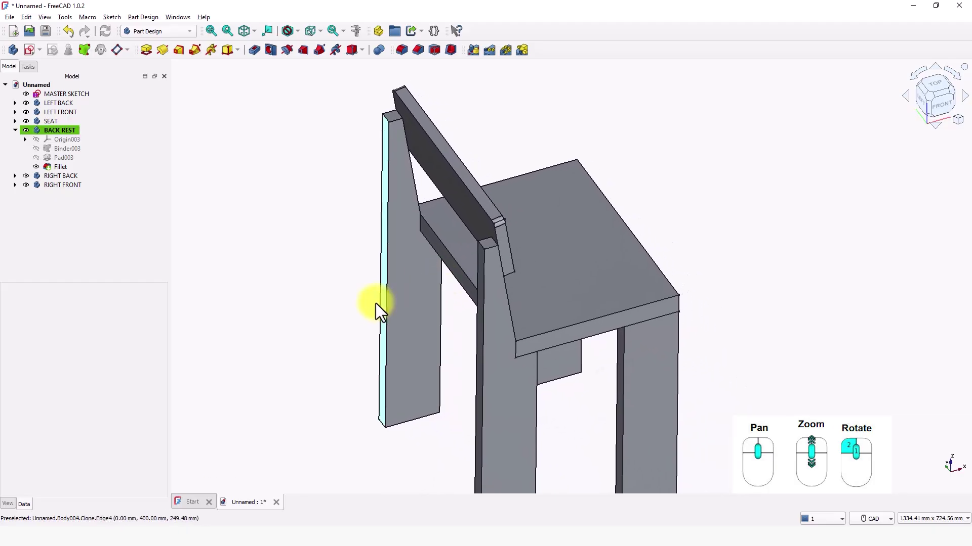
{"action": "middle_click_drag", "start_coordinate": [358, 306], "coordinate": [269, 279]}
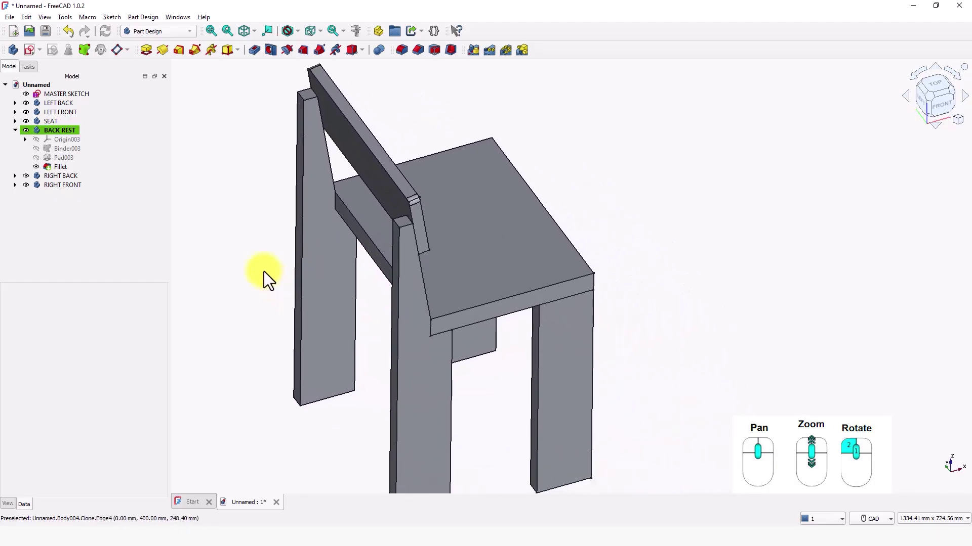
{"action": "left_click", "coordinate": [41, 102]}
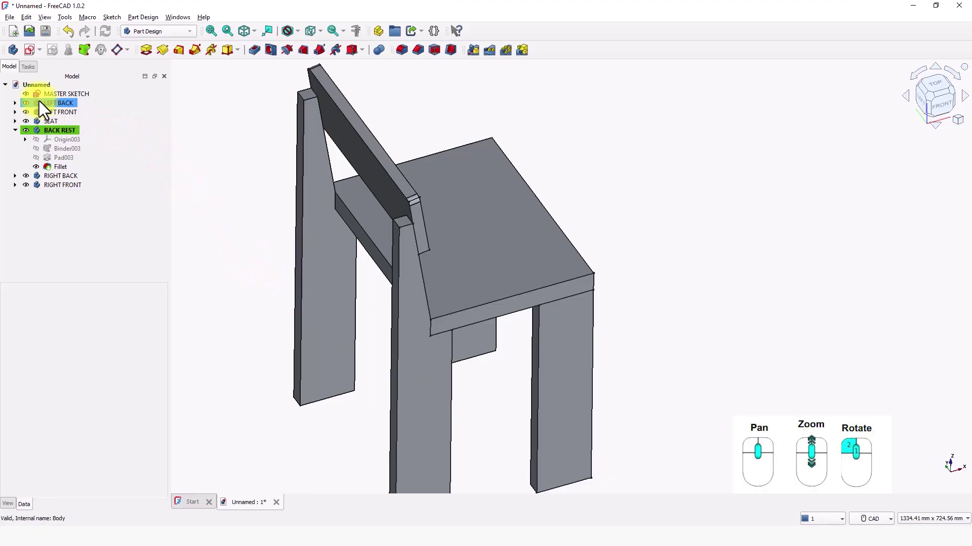
{"action": "left_click", "coordinate": [38, 101]}
{"action": "double_click", "coordinate": [38, 103]}
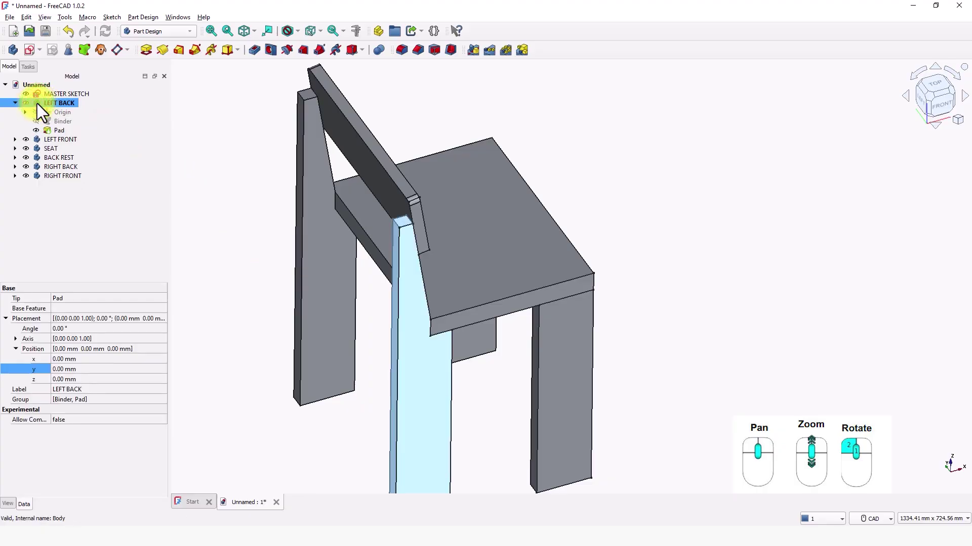
- Fillet the rear top edge of the LEFT BACK leg with a 20 mm radius
{"action": "scroll", "coordinate": [386, 319], "scroll_direction": "up", "scroll_amount": 5}
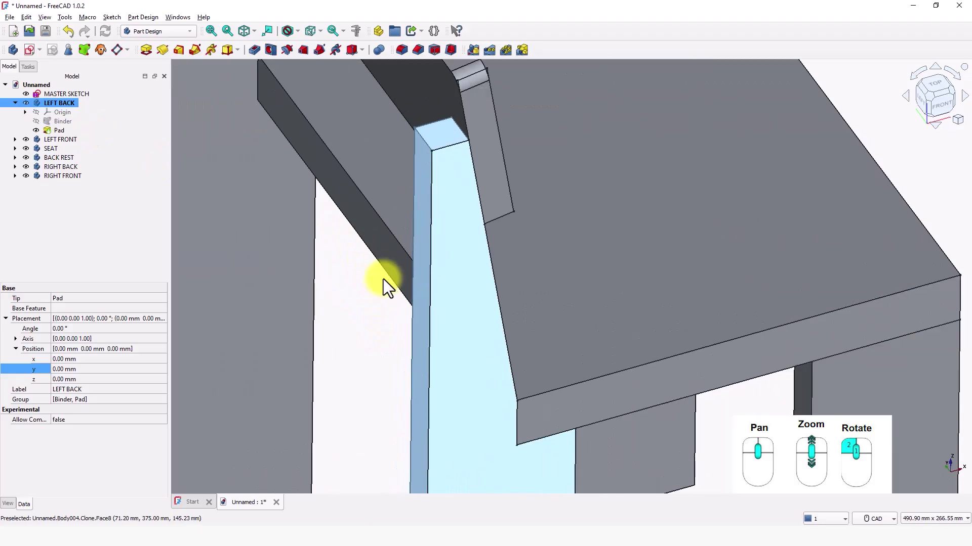
{"action": "scroll", "coordinate": [374, 303], "scroll_direction": "up", "scroll_amount": 2}
{"action": "middle_click_drag", "start_coordinate": [364, 327], "coordinate": [316, 398]}
{"action": "left_click", "coordinate": [314, 397]}
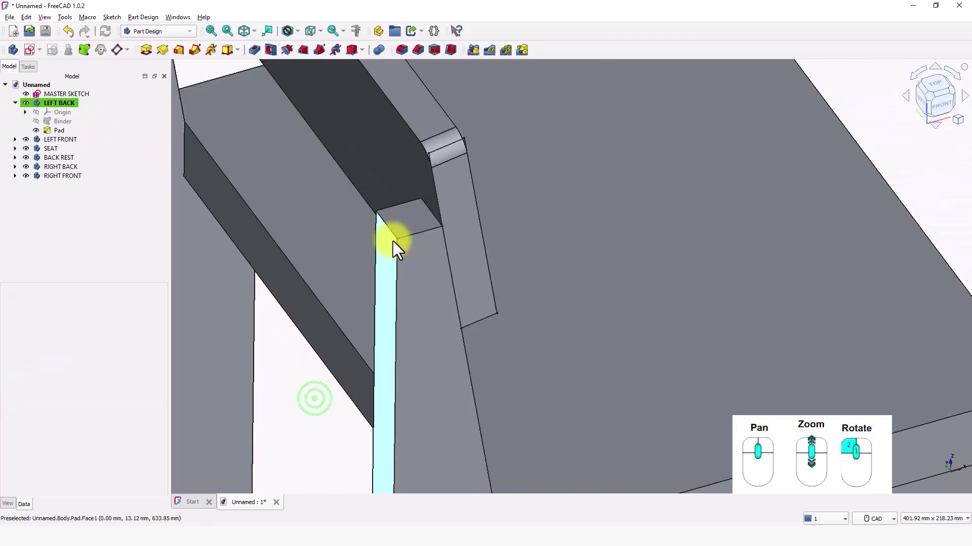
{"action": "left_click", "coordinate": [394, 233]}
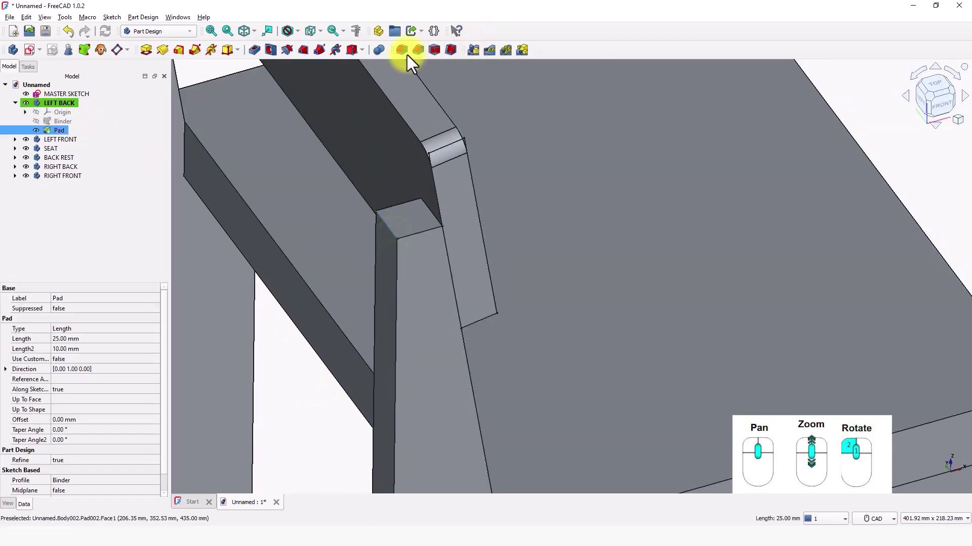
{"action": "left_click", "coordinate": [404, 51]}
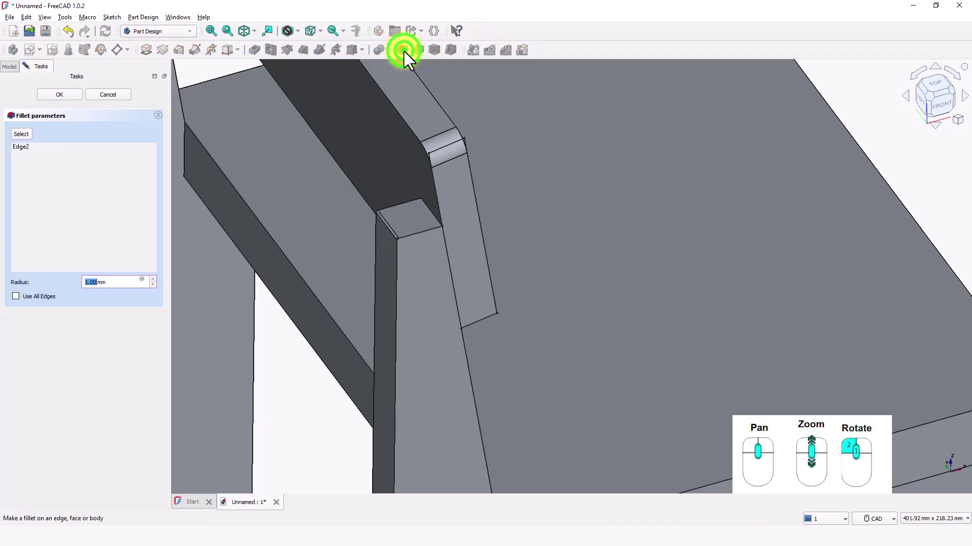
{"action": "double_click", "coordinate": [106, 282]}
{"action": "type", "text": "20"}
{"action": "key", "text": "Return"}
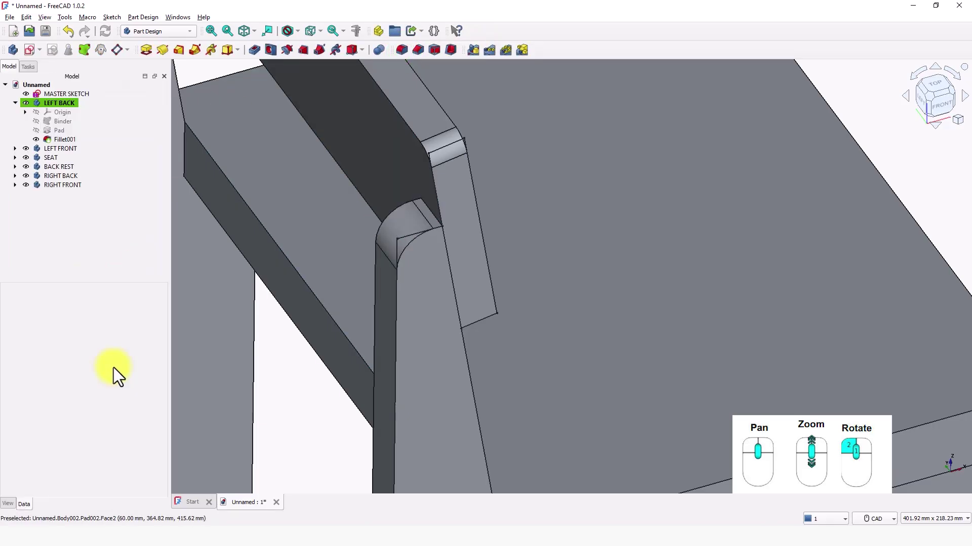
- Hide the MASTER SKETCH
{"action": "scroll", "coordinate": [335, 360], "scroll_direction": "down", "scroll_amount": 2}
{"action": "scroll", "coordinate": [335, 359], "scroll_direction": "down", "scroll_amount": 5}
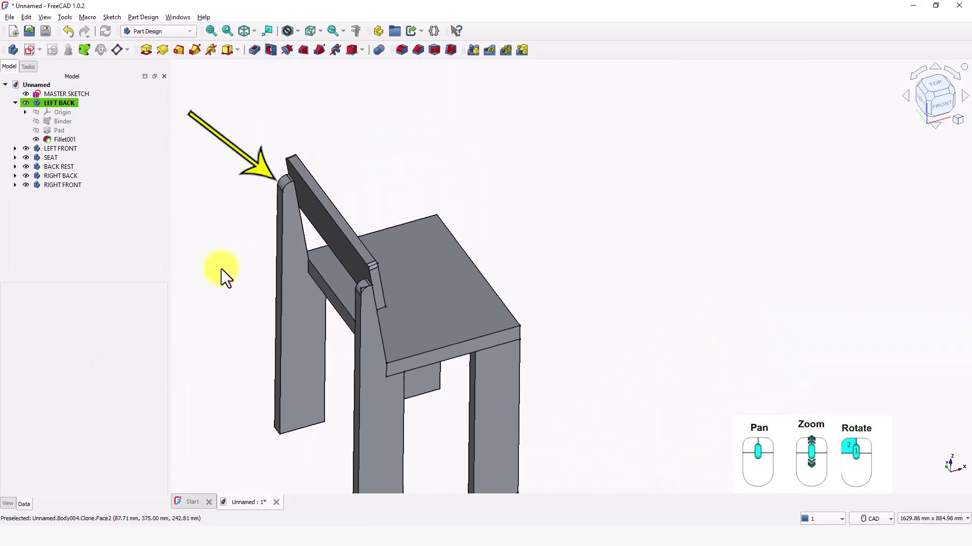
{"action": "left_click", "coordinate": [85, 249]}
{"action": "left_click", "coordinate": [29, 92]}
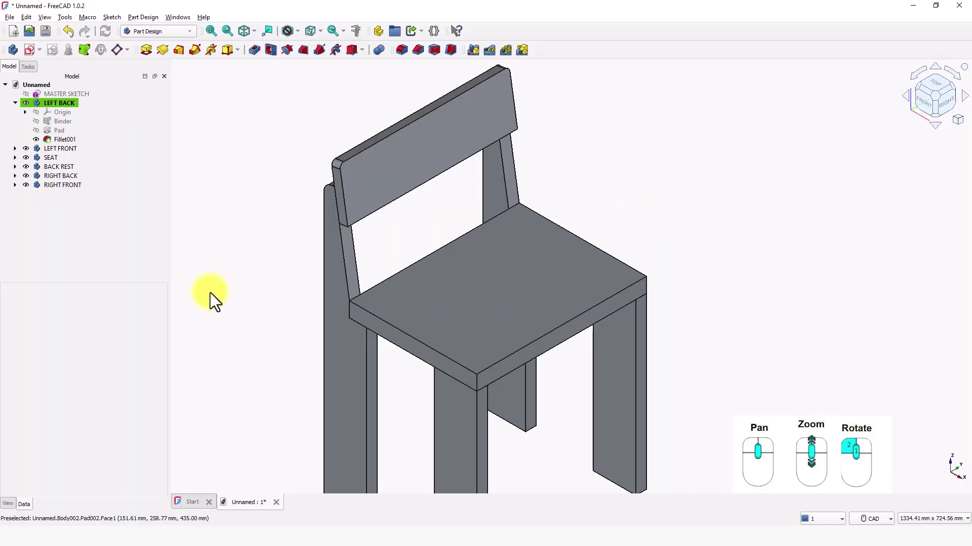
- Activate the SEAT body and create a sketch on the seat's narrow front face
{"action": "double_click", "coordinate": [37, 158]}
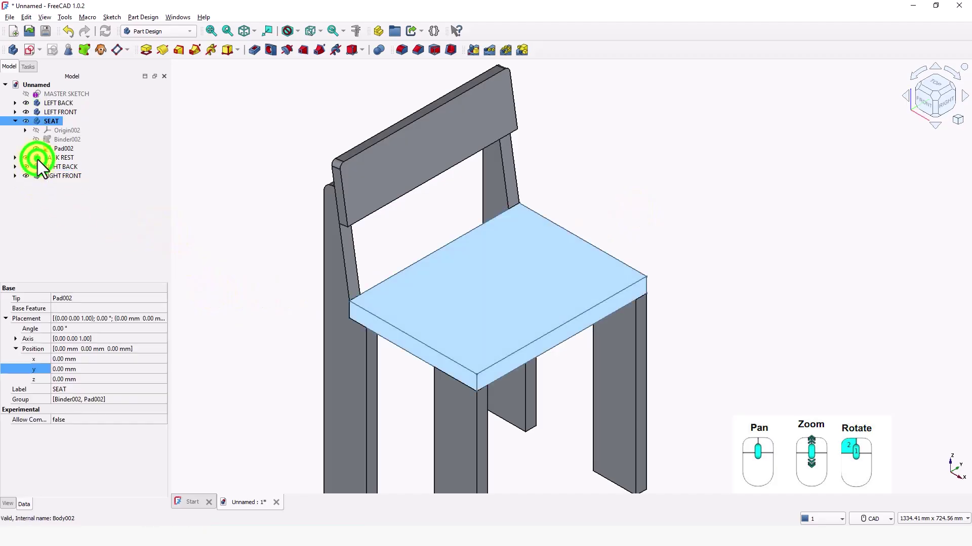
{"action": "middle_click_drag", "start_coordinate": [207, 336], "coordinate": [161, 301]}
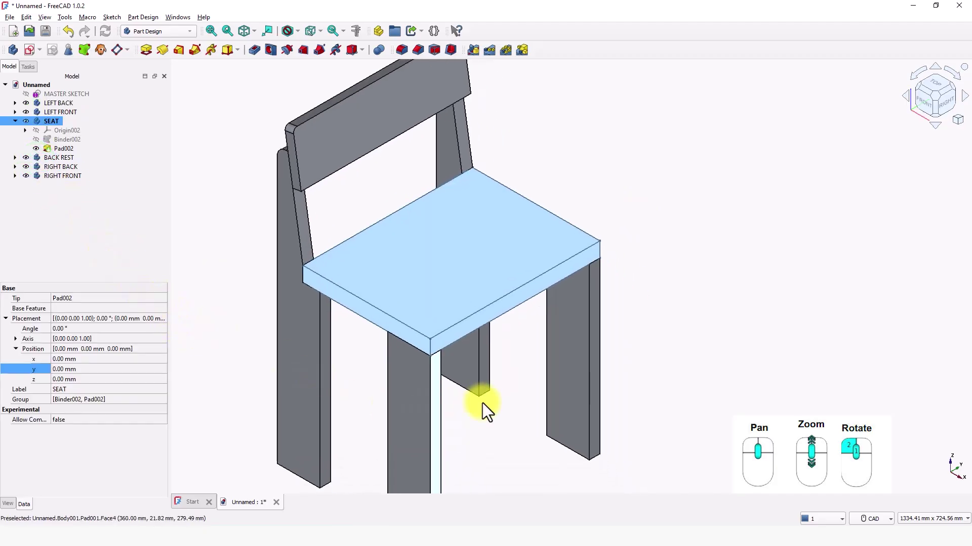
{"action": "left_click", "coordinate": [521, 343]}
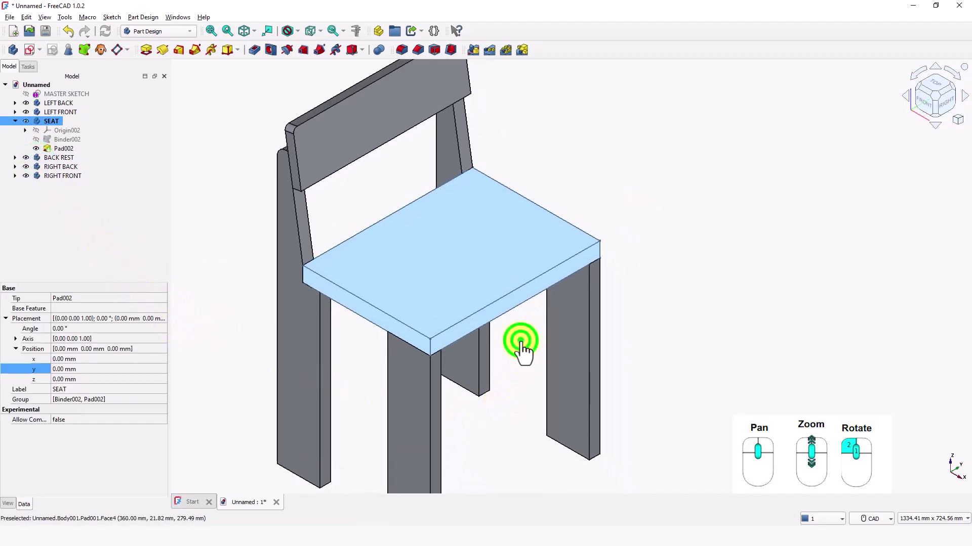
{"action": "left_click", "coordinate": [515, 300]}
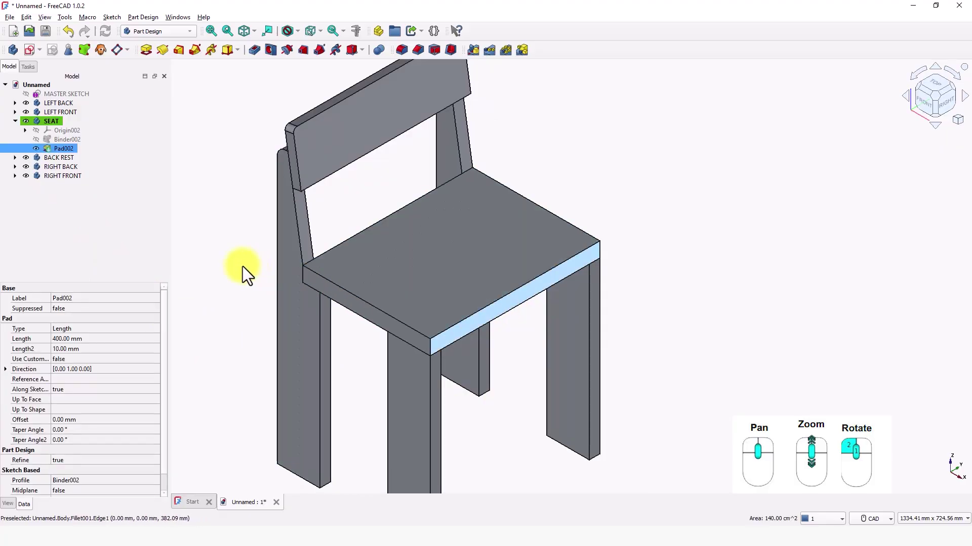
{"action": "left_click", "coordinate": [26, 51]}
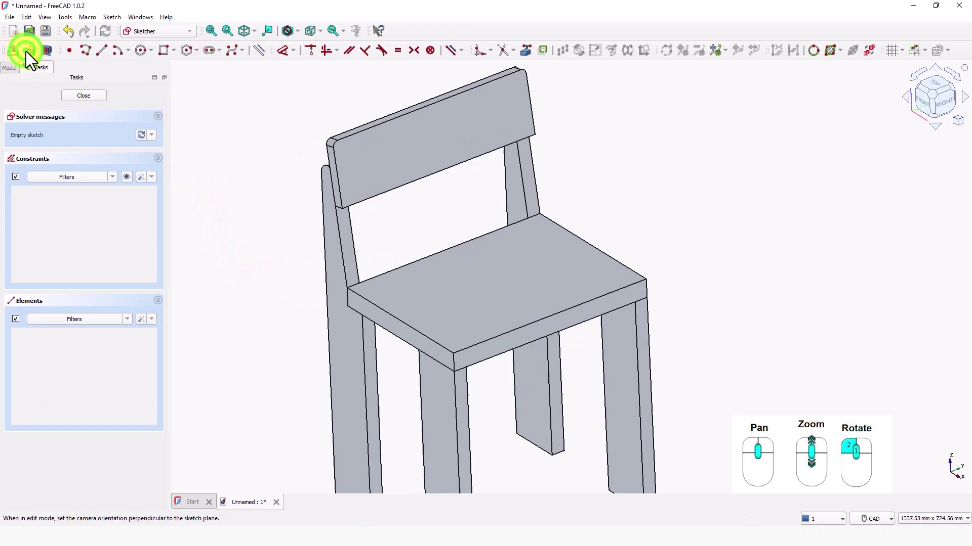
{"action": "mouse_move", "coordinate": [660, 407]}
{"action": "middle_mouse_down"}
{"action": "mouse_move", "coordinate": [533, 300]}
{"action": "mouse_move", "coordinate": [518, 320]}
{"action": "middle_mouse_up"}
{"action": "scroll", "coordinate": [543, 303], "scroll_direction": "up", "scroll_amount": 1}
{"action": "scroll", "coordinate": [542, 303], "scroll_direction": "up", "scroll_amount": 1}
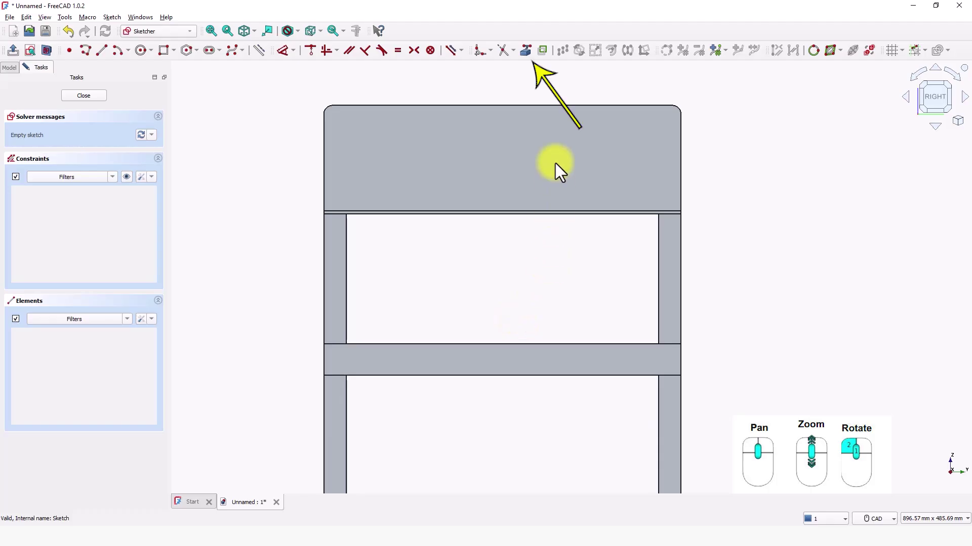
- Project the top edge of the seat's front face into the sketch as external geometry
{"action": "left_click", "coordinate": [523, 54]}
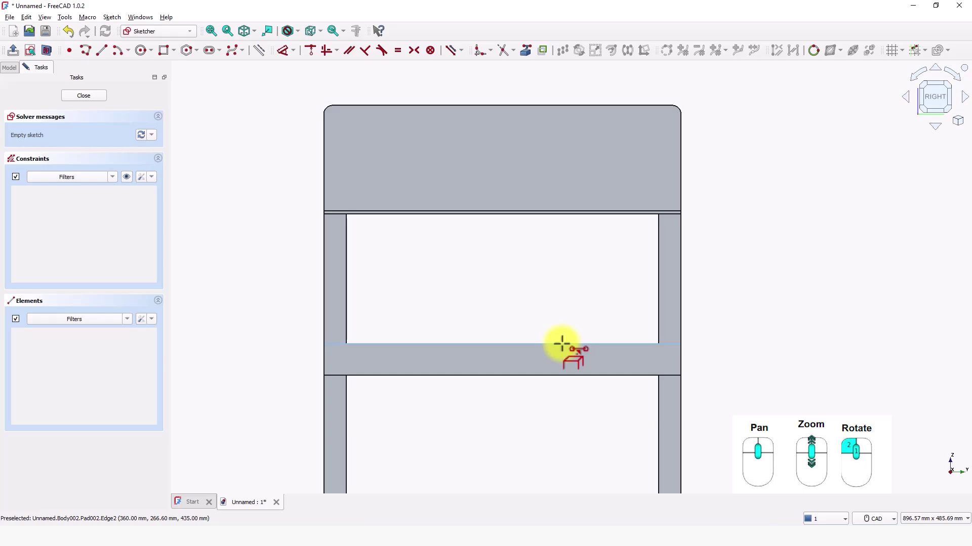
{"action": "left_click", "coordinate": [561, 344]}
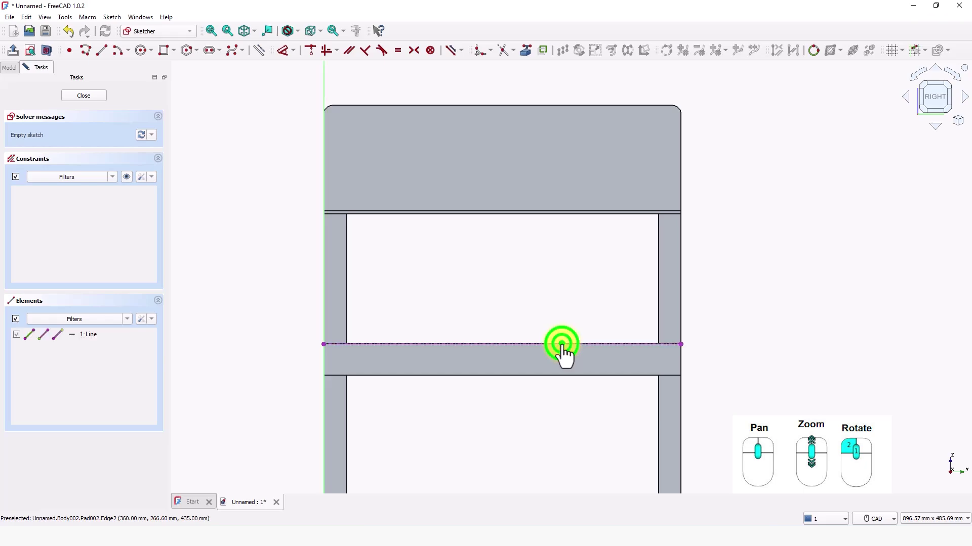
{"action": "right_click", "coordinate": [523, 288]}
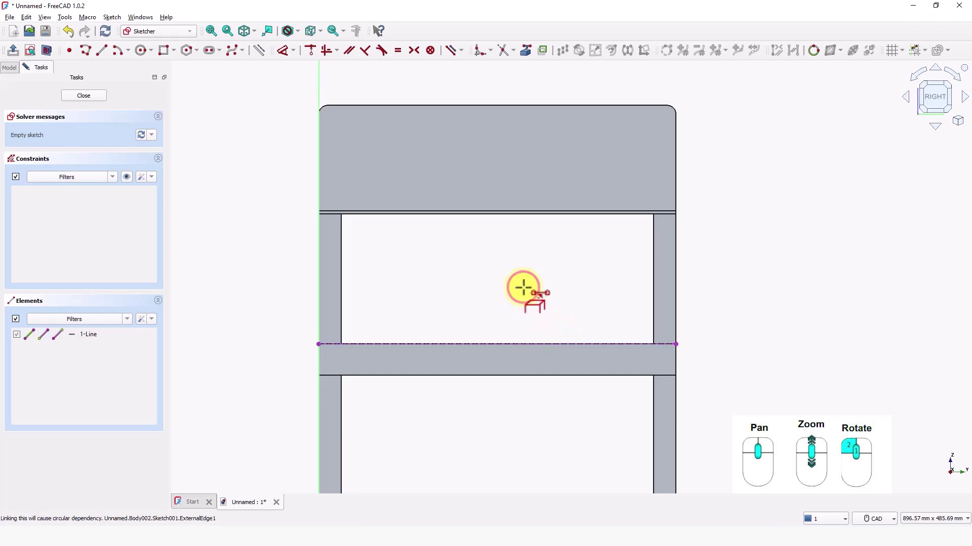
- Draw a line along the projected seat edge, joining its two endpoints
{"action": "left_click", "coordinate": [103, 50]}
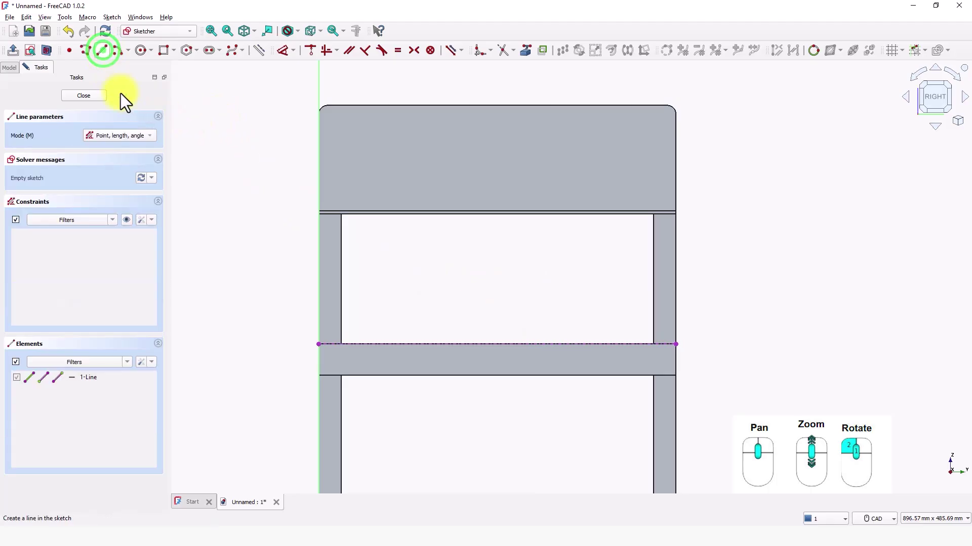
{"action": "left_click", "coordinate": [317, 344]}
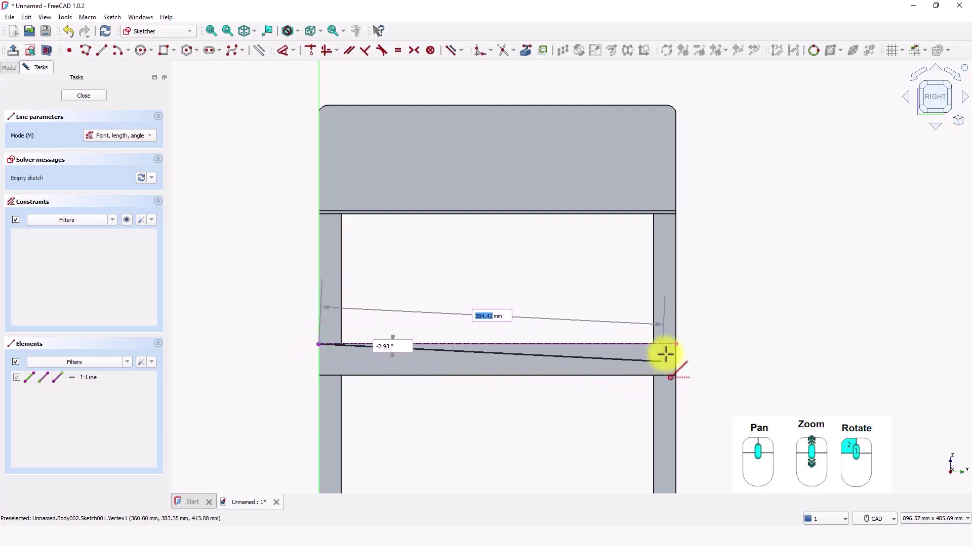
{"action": "left_click", "coordinate": [676, 344]}
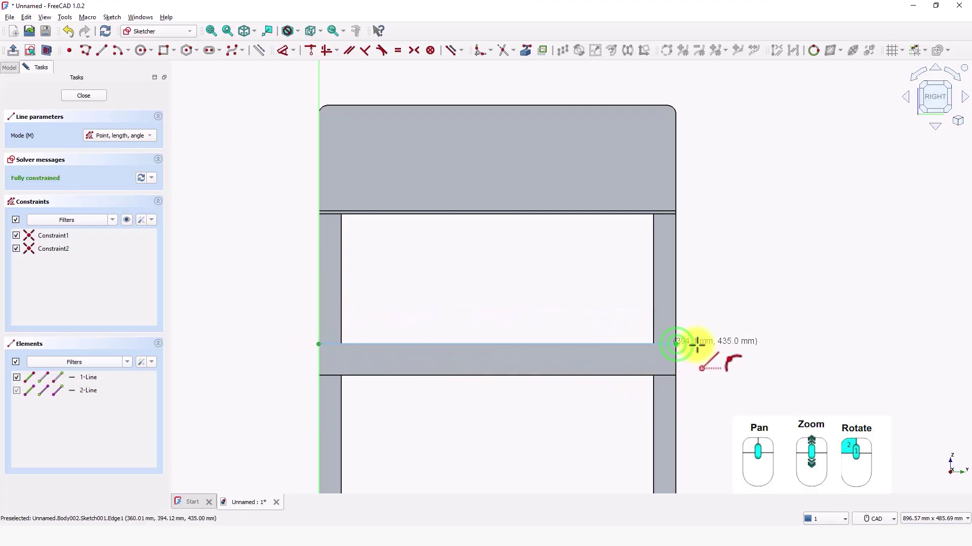
{"action": "right_click", "coordinate": [700, 344]}
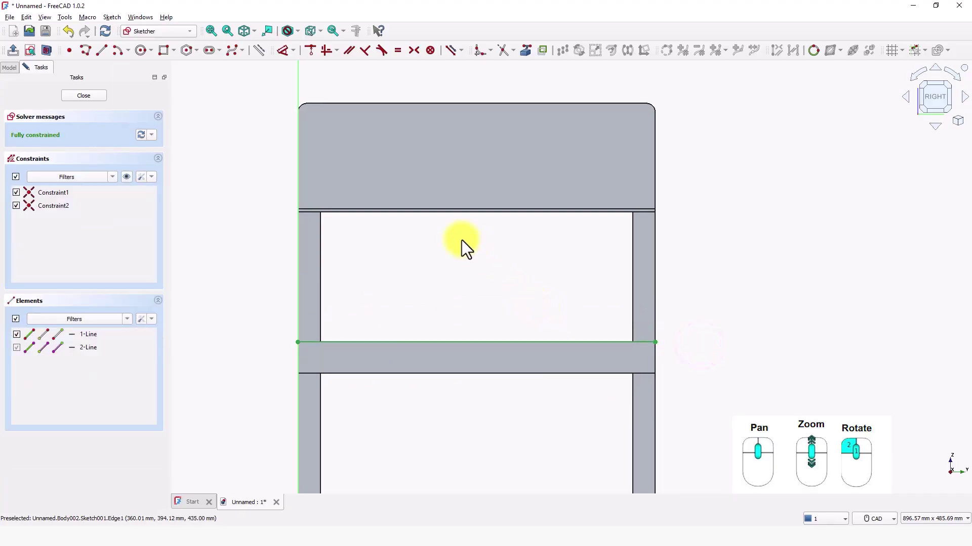
- Draw a centre-point arc of about 772 mm radius sagging below the seat edge between the line's endpoints, raising its centre above the back rest
{"action": "left_click", "coordinate": [116, 50]}
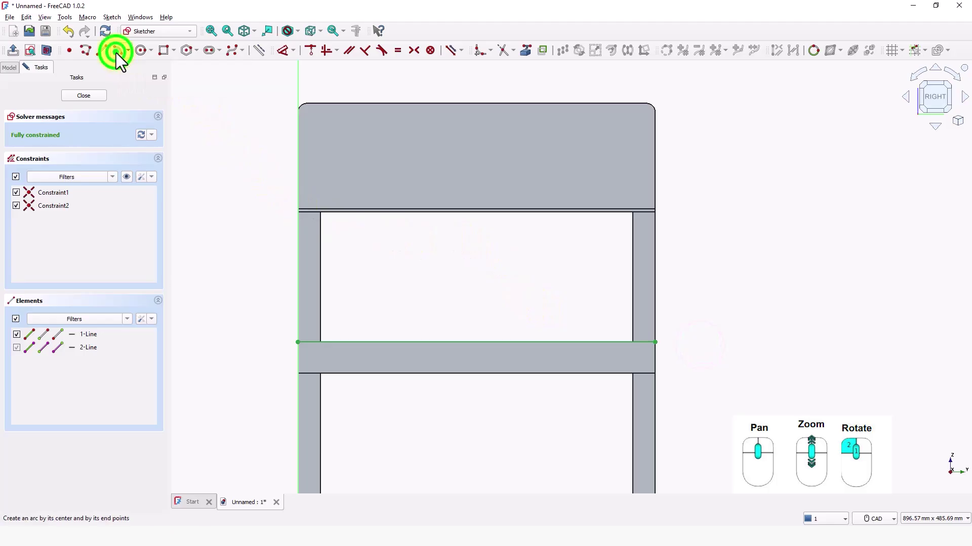
{"action": "scroll", "coordinate": [462, 309], "scroll_direction": "up", "scroll_amount": 1}
{"action": "scroll", "coordinate": [466, 303], "scroll_direction": "down", "scroll_amount": 2}
{"action": "scroll", "coordinate": [466, 299], "scroll_direction": "down", "scroll_amount": 2}
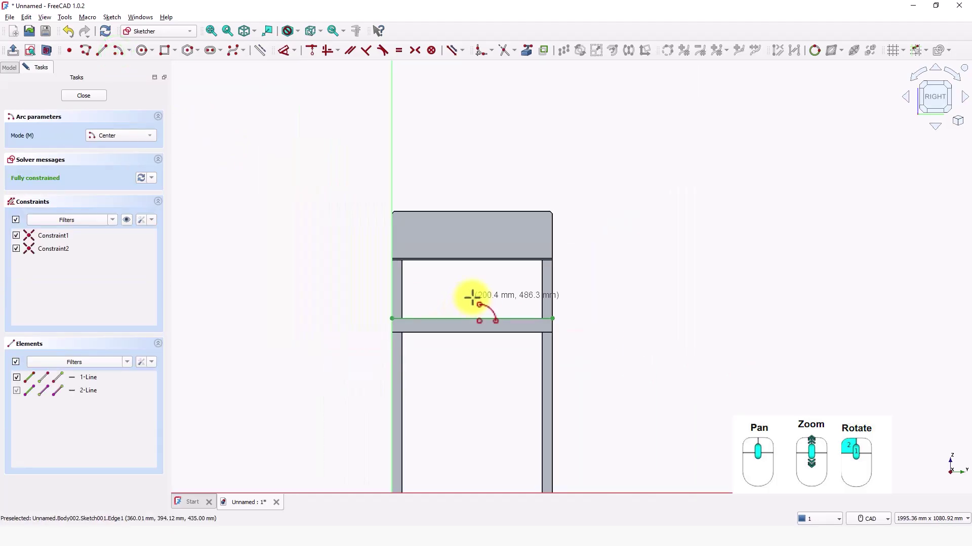
{"action": "left_click", "coordinate": [471, 171]}
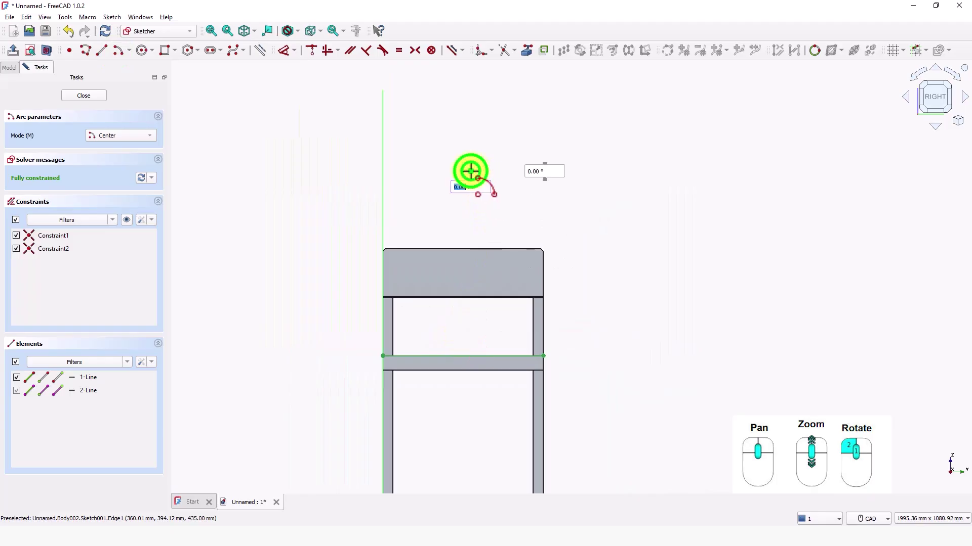
{"action": "left_click", "coordinate": [543, 356]}
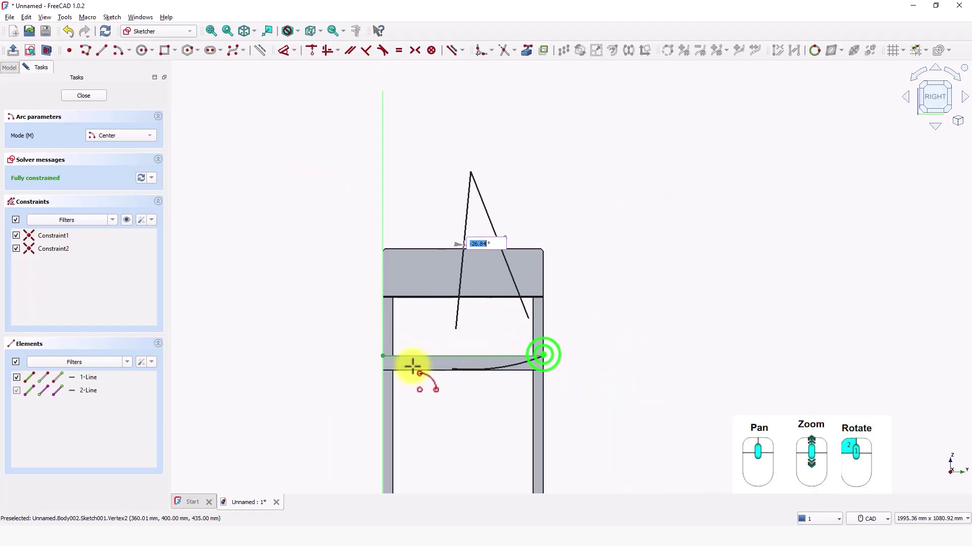
{"action": "left_click", "coordinate": [385, 356]}
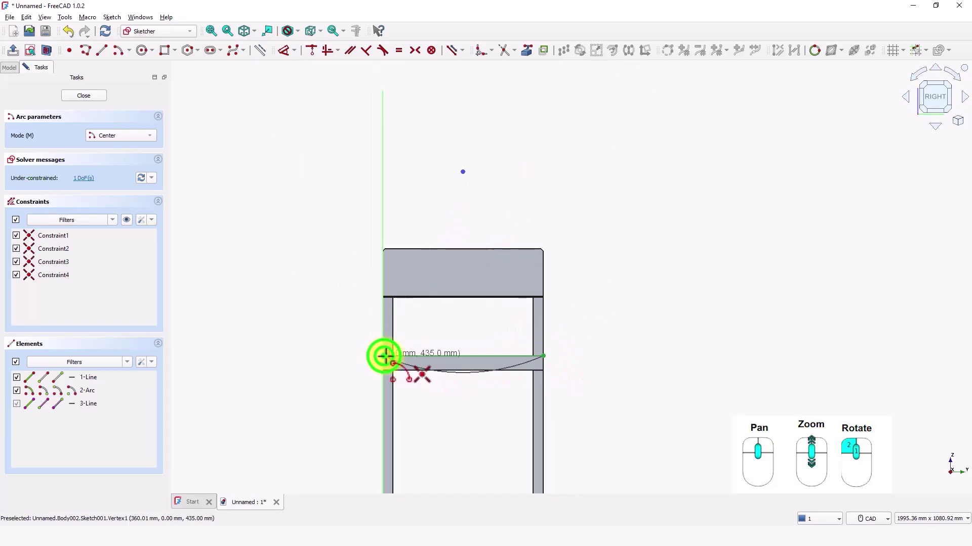
{"action": "right_click", "coordinate": [471, 330]}
{"action": "left_click_drag", "start_coordinate": [466, 174], "coordinate": [469, 67]}
{"action": "middle_click_drag", "start_coordinate": [472, 129], "coordinate": [459, 180]}
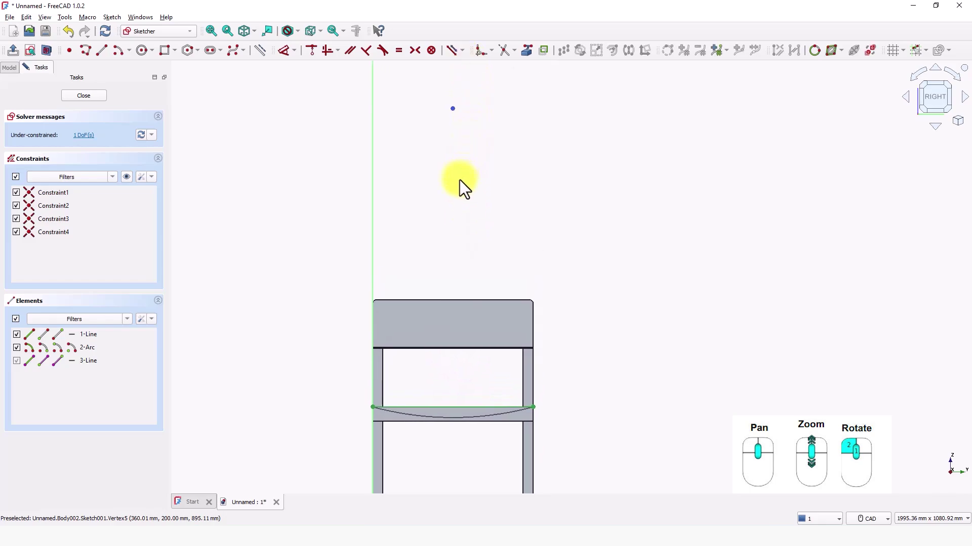
- Constrain the seat arc's radius to 2000 mm and close the sketch
{"action": "left_click", "coordinate": [283, 51]}
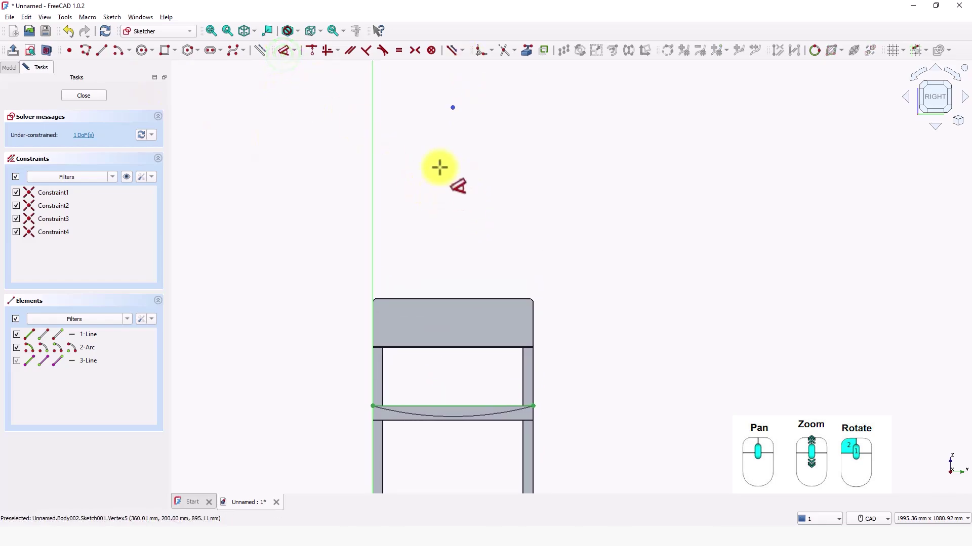
{"action": "key", "text": "Escape"}
{"action": "middle_click_drag", "start_coordinate": [493, 492], "coordinate": [494, 417]}
{"action": "left_click", "coordinate": [506, 340]}
{"action": "left_click", "coordinate": [466, 405]}
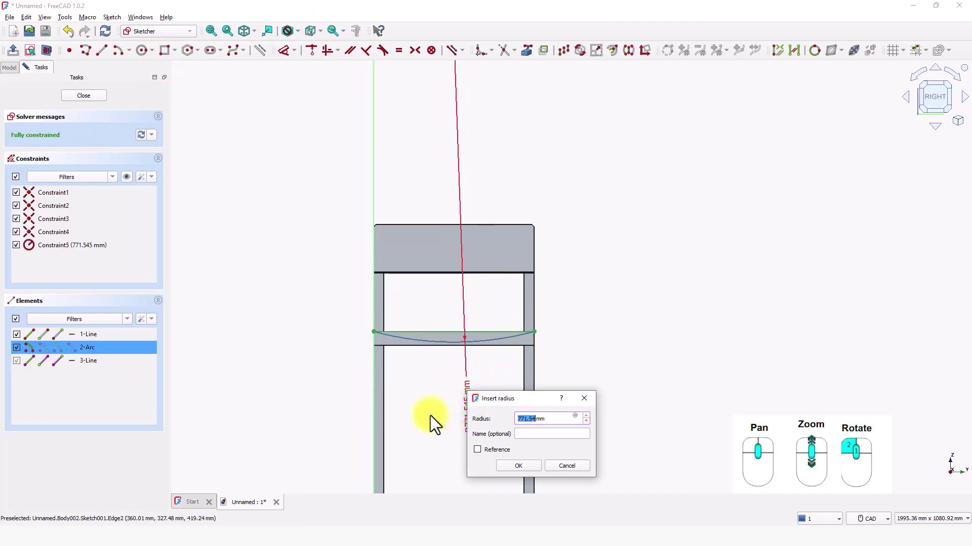
{"action": "type", "text": "2000"}
{"action": "key", "text": "Return"}
{"action": "middle_click_drag", "start_coordinate": [453, 388], "coordinate": [372, 393]}
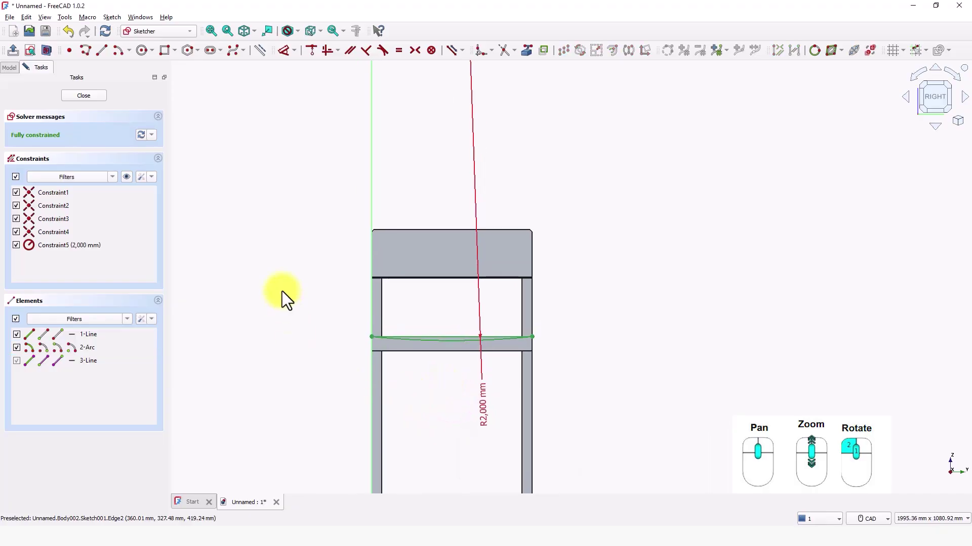
{"action": "left_click", "coordinate": [89, 96]}
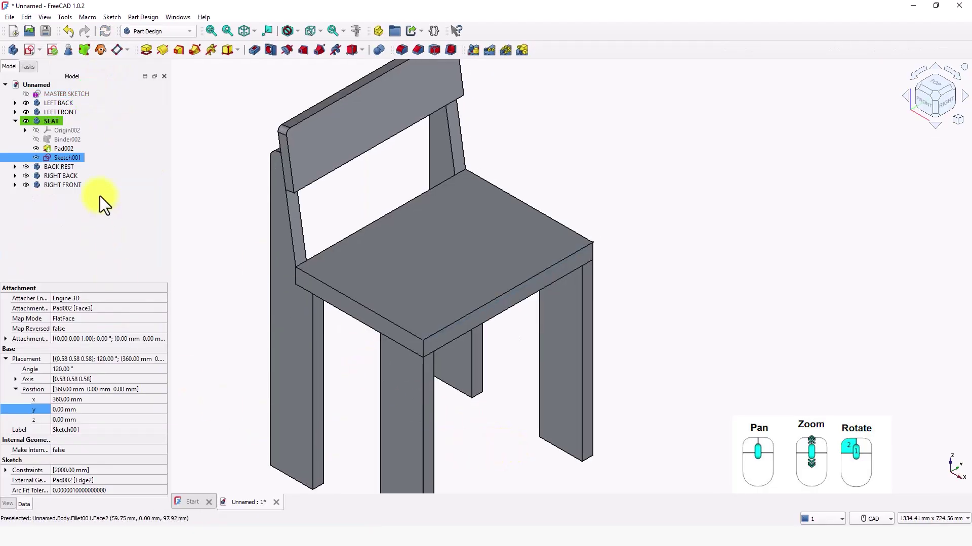
- Pocket the curved profile sketch through all of the seat to hollow its top surface
{"action": "left_click", "coordinate": [250, 53]}
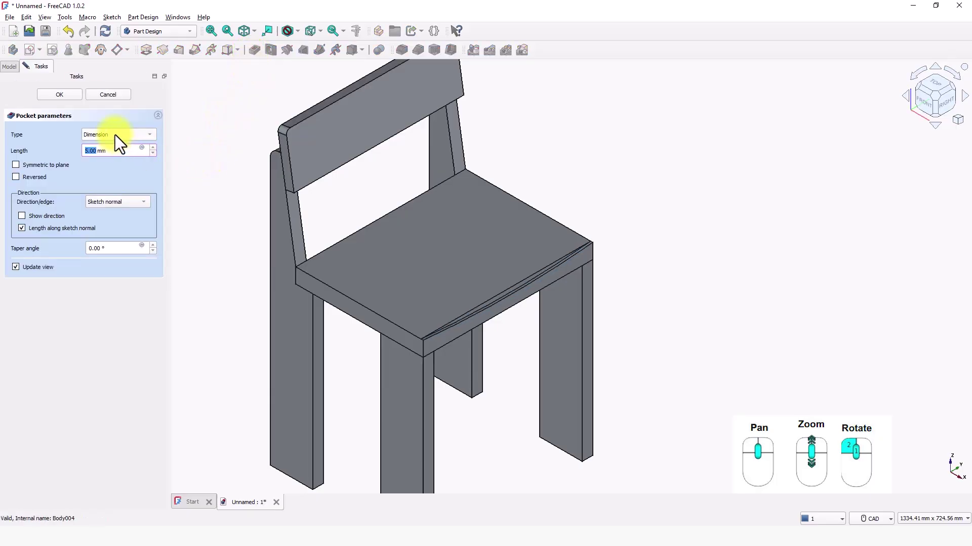
{"action": "left_click", "coordinate": [114, 135]}
{"action": "left_click", "coordinate": [115, 145]}
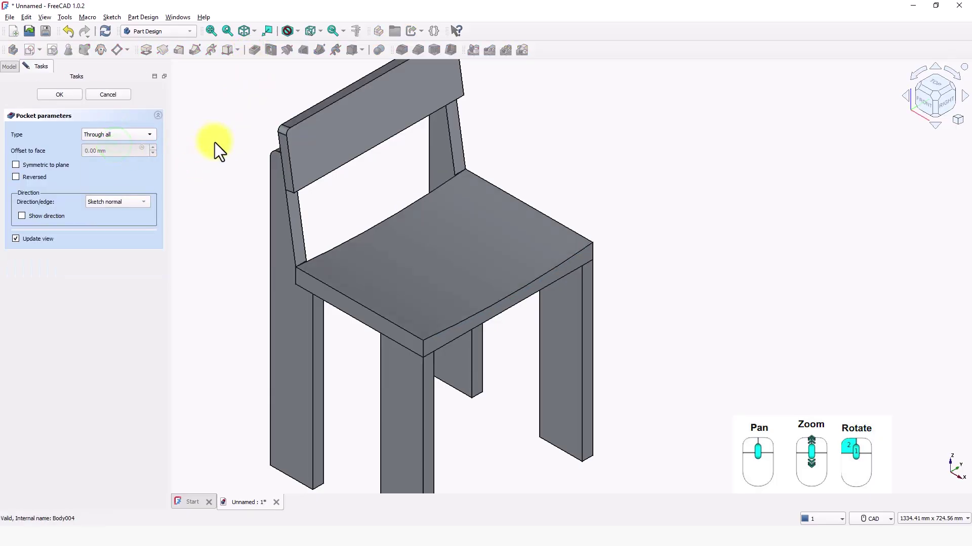
{"action": "middle_click_drag", "start_coordinate": [248, 141], "coordinate": [242, 155]}
{"action": "left_click", "coordinate": [69, 95]}
- Examine the finished chair from several sides, including the curved seat, the back and the underside
{"action": "scroll", "coordinate": [612, 366], "scroll_direction": "down", "scroll_amount": 2}
{"action": "middle_click_drag", "start_coordinate": [612, 366], "coordinate": [464, 390]}
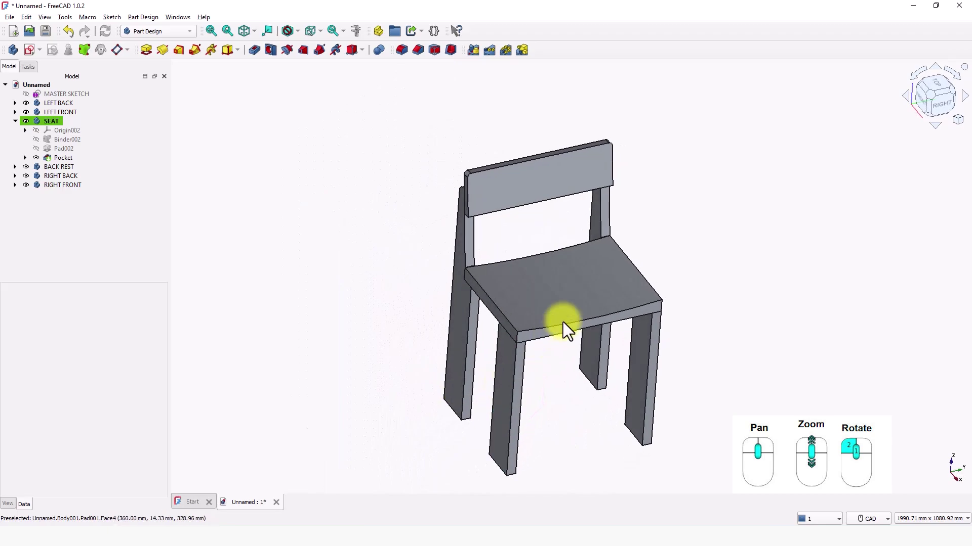
{"action": "middle_click_drag", "start_coordinate": [549, 313], "coordinate": [610, 273]}
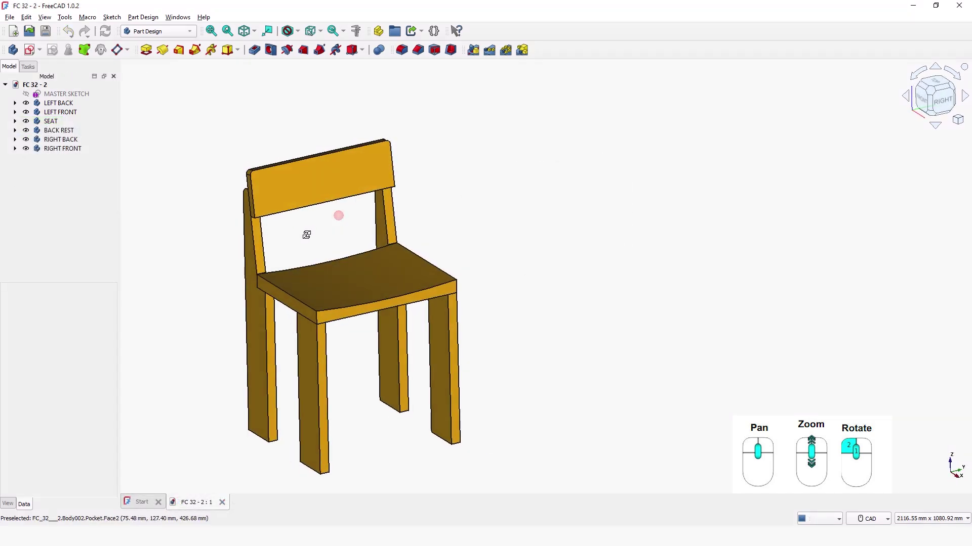
{"action": "middle_click_drag", "start_coordinate": [306, 233], "coordinate": [823, 229]}
{"action": "middle_click_drag", "start_coordinate": [529, 244], "coordinate": [510, 234]}
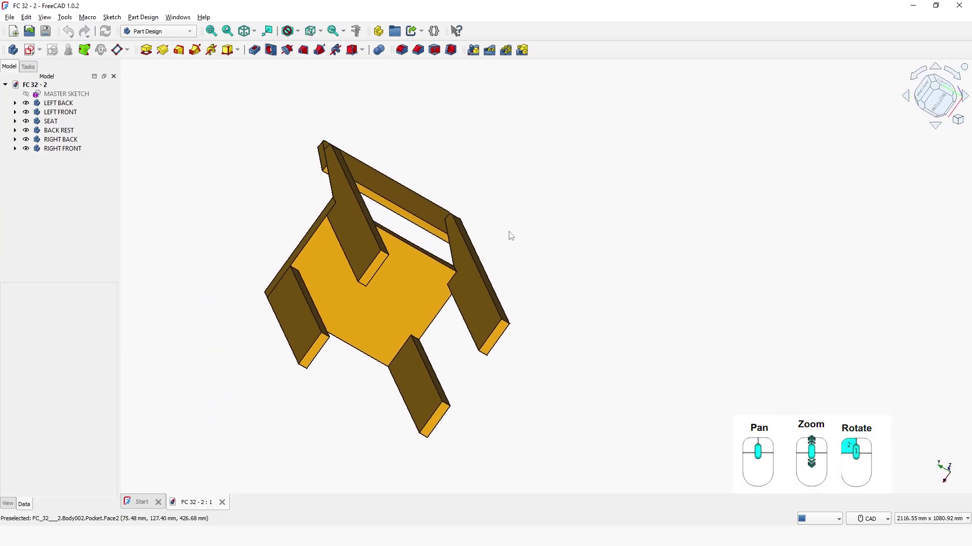
{"action": "middle_click_drag", "start_coordinate": [417, 236], "coordinate": [699, 317]}
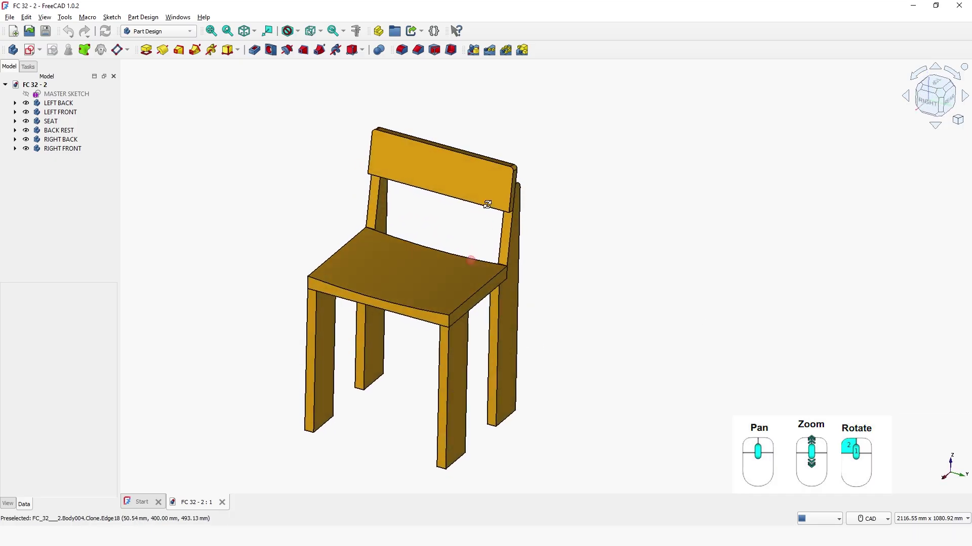